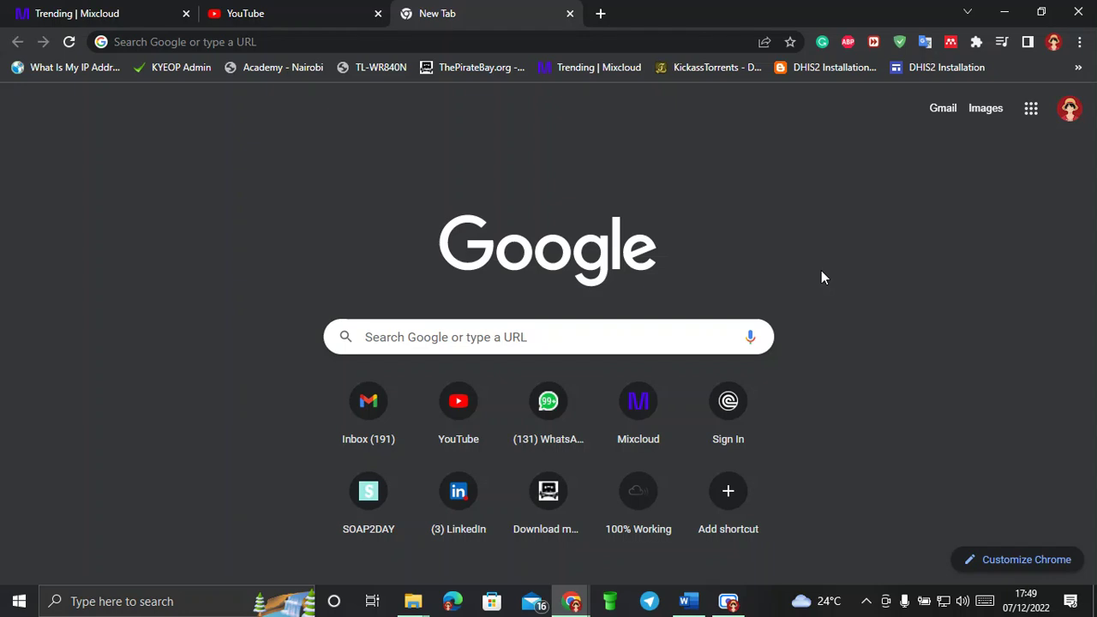
Search Google for 'dhis2 play' and open the DHIS2 Play site from the results
left_click(511, 337)
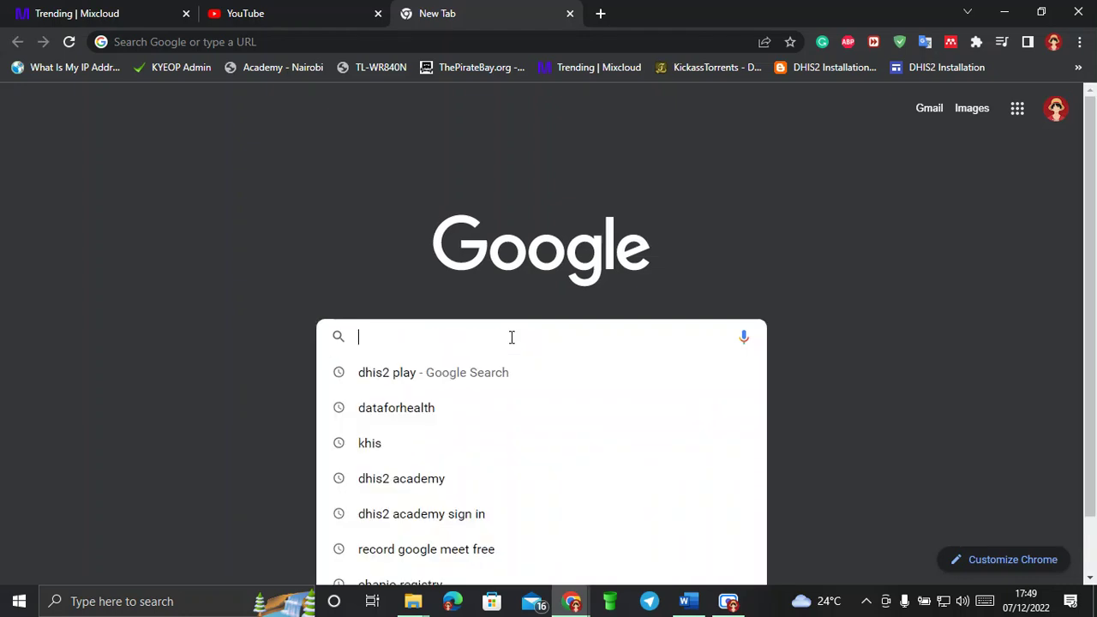
type("dhis2")
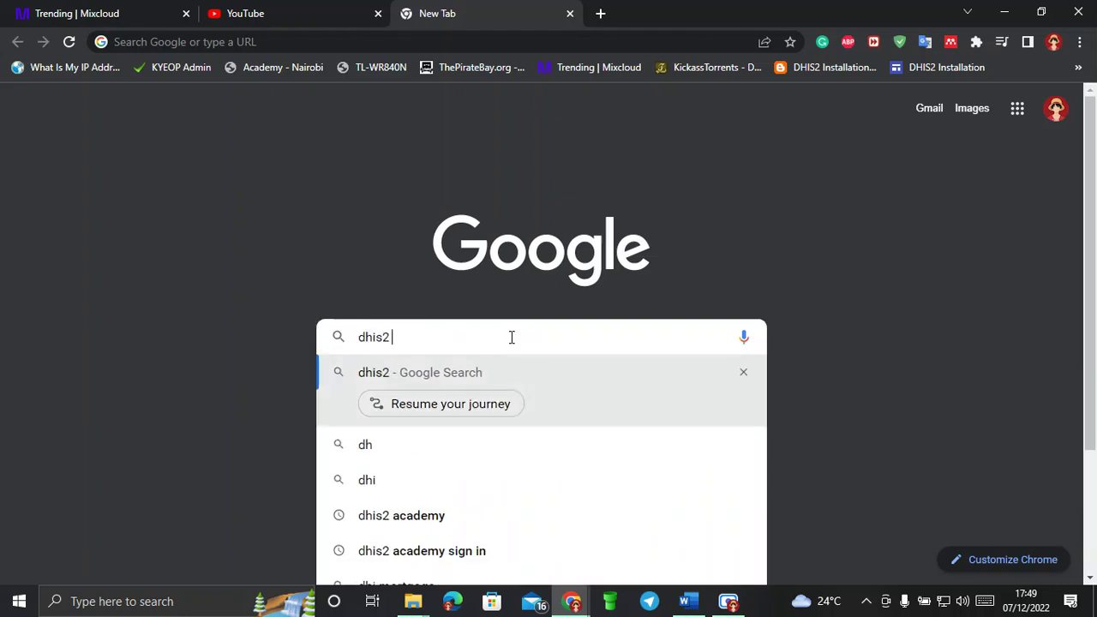
type(" play")
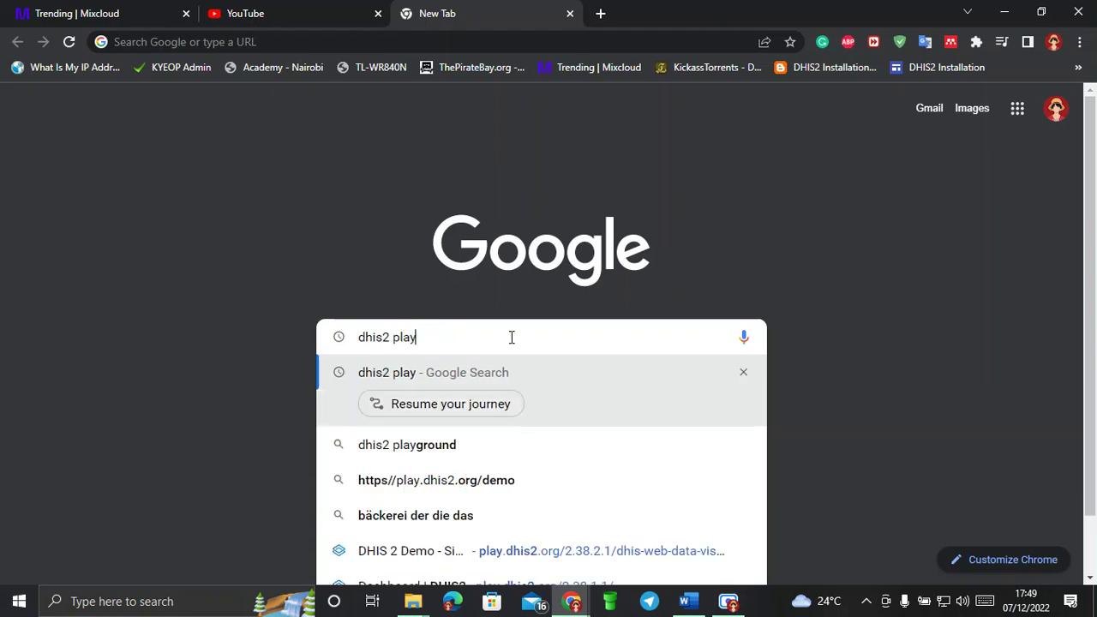
key("Return")
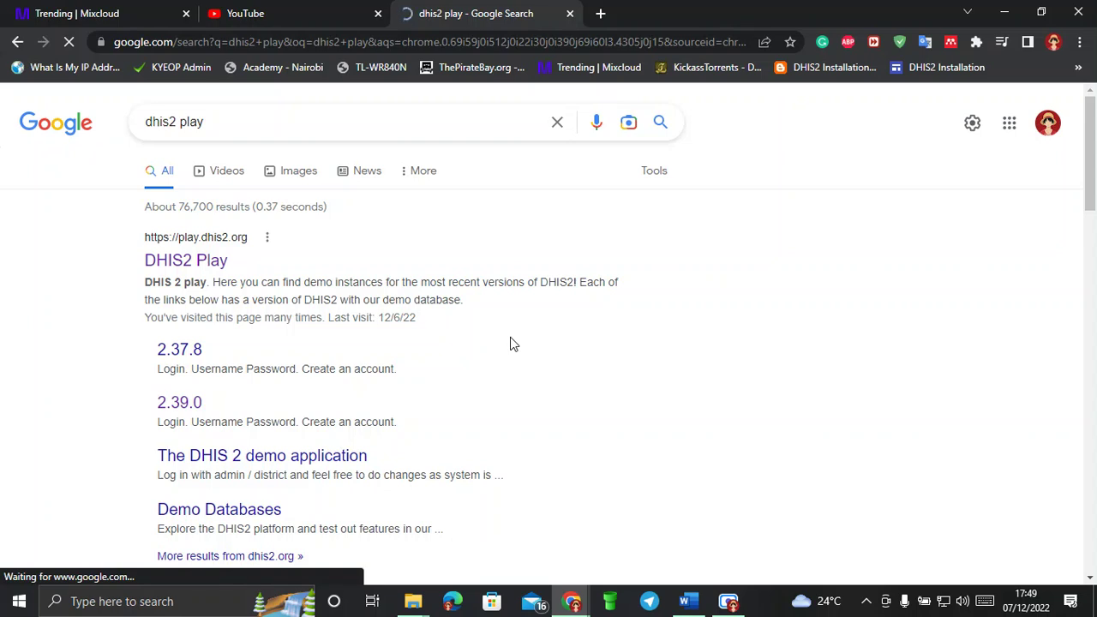
left_click(214, 262)
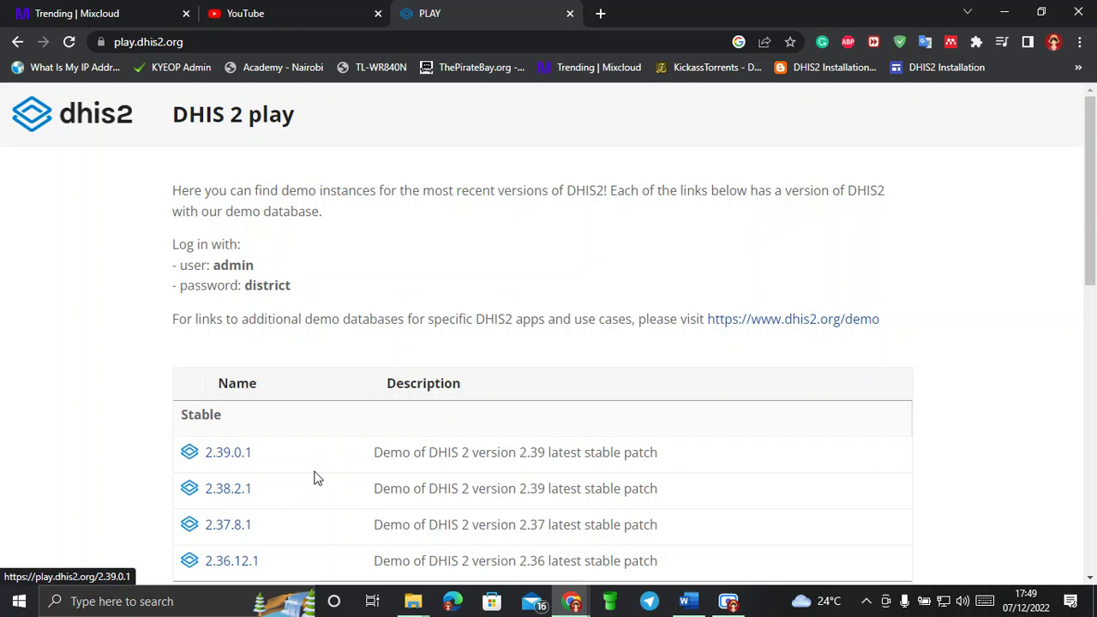
Open the 2.38.2.1 demo and go to its 'Create an account' form
left_click(228, 490)
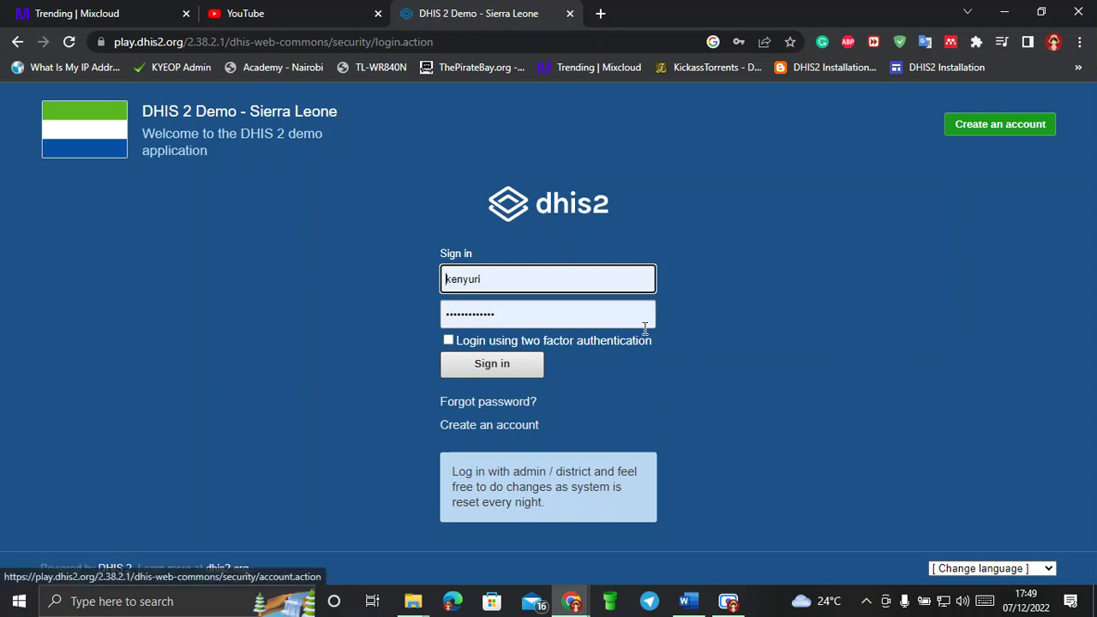
left_click(969, 129)
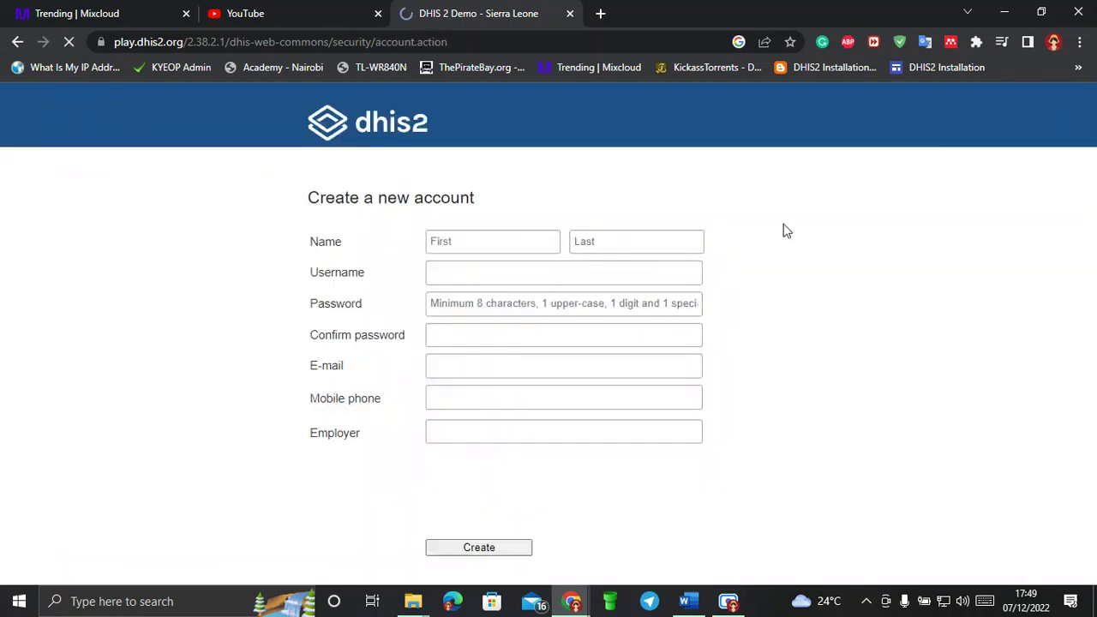
Enter the new account's first name and last name
left_click(496, 244)
type("John")
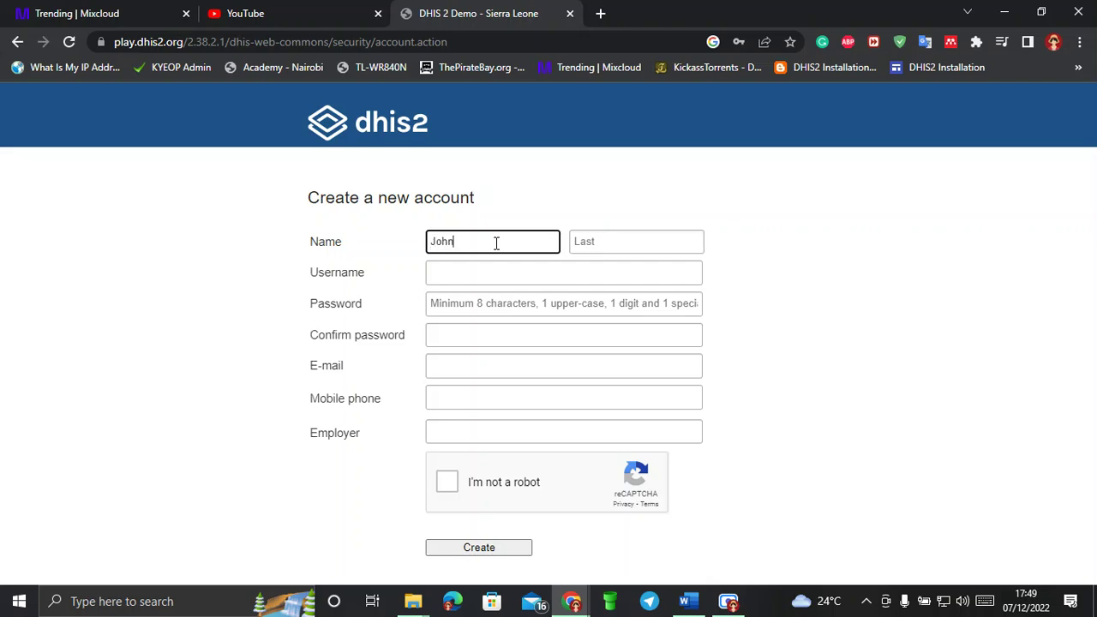
left_click(610, 240)
type("Doe")
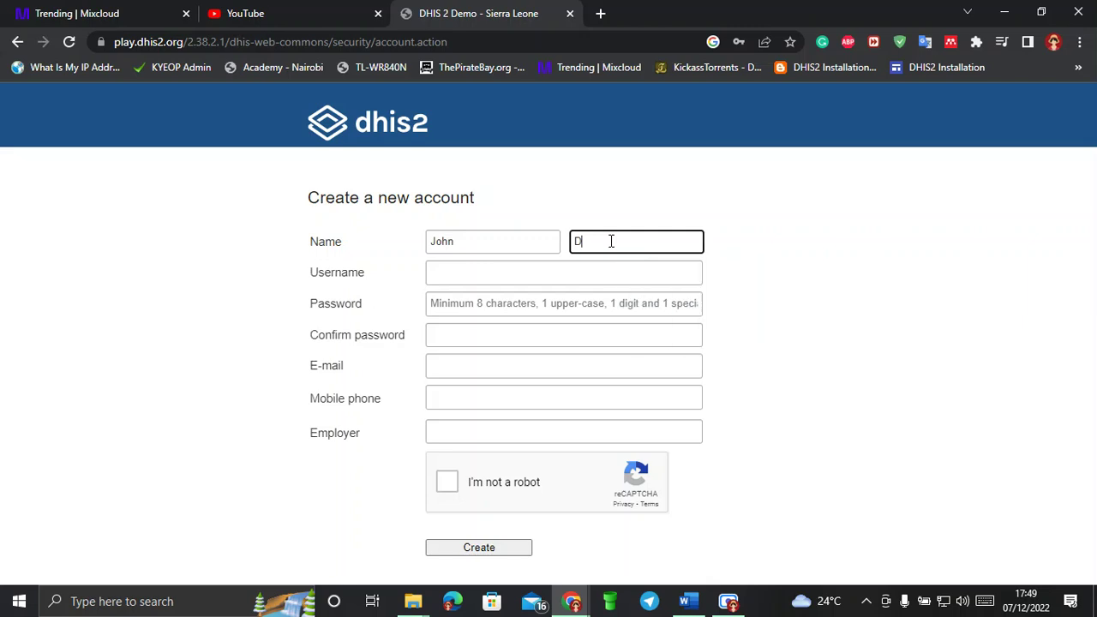
Enter the username, the account password and a password confirmation
left_click(543, 272)
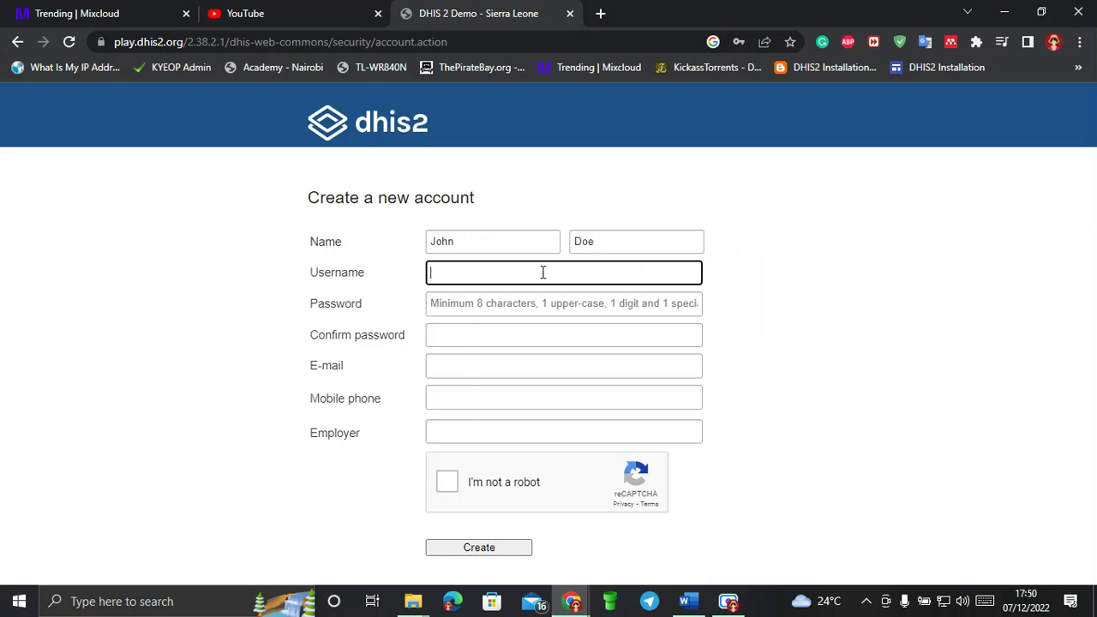
type("johndoe")
left_click(453, 300)
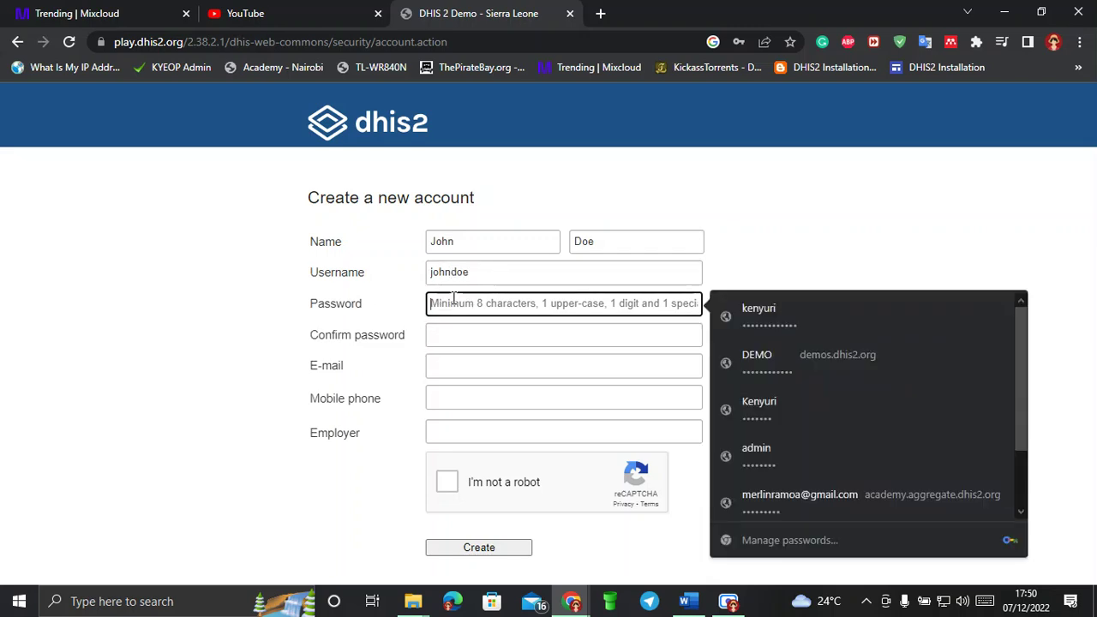
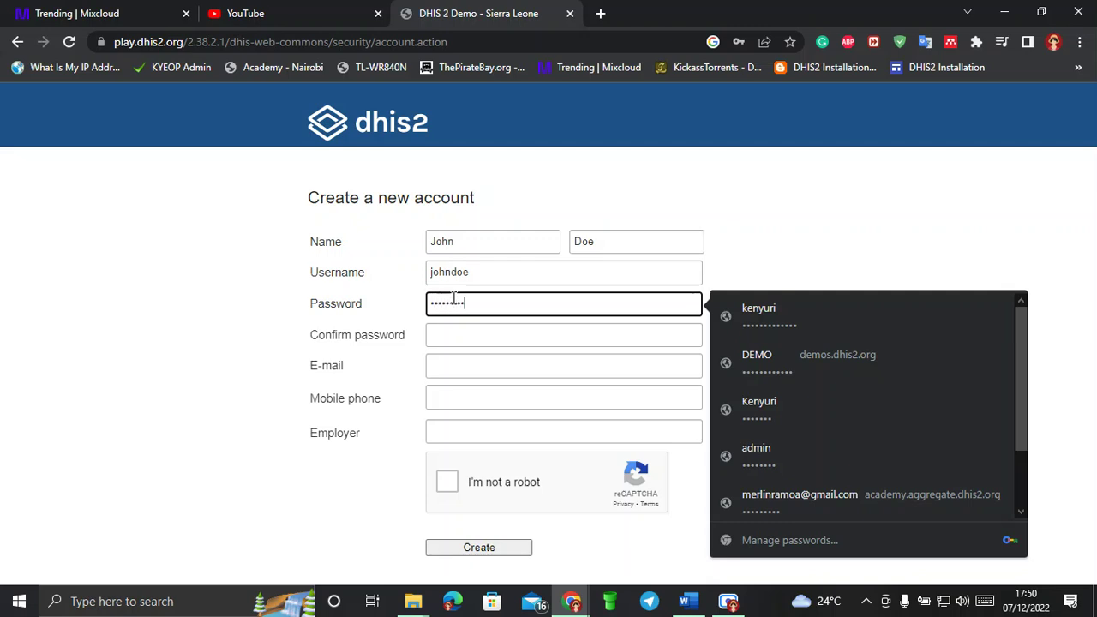
left_click(459, 338)
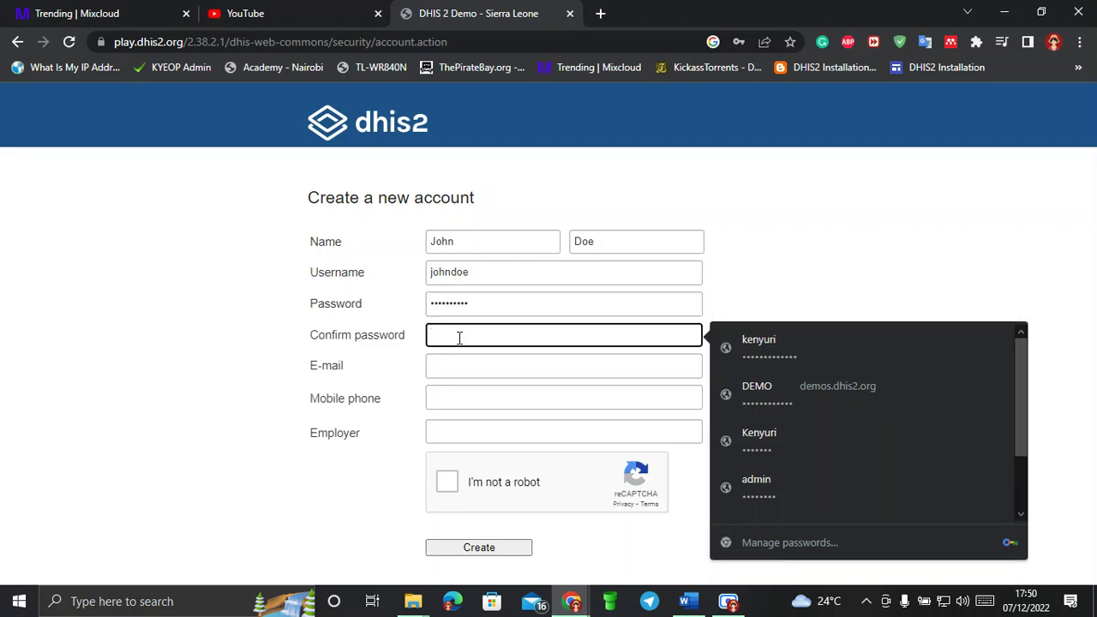
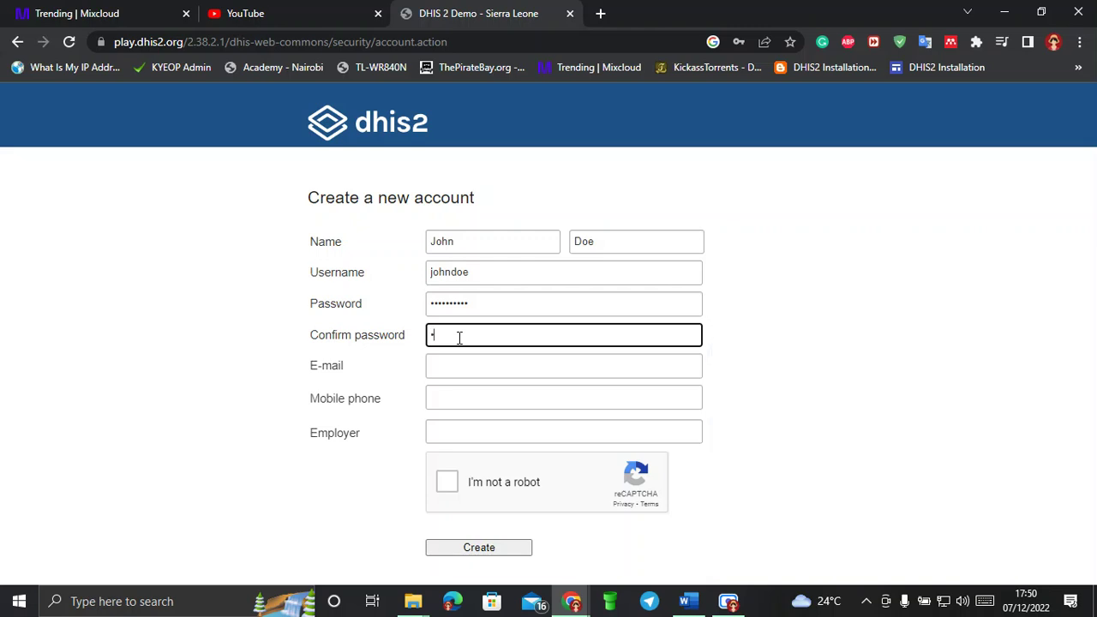
Clear the mismatched password confirmation and retype it
left_click(456, 364)
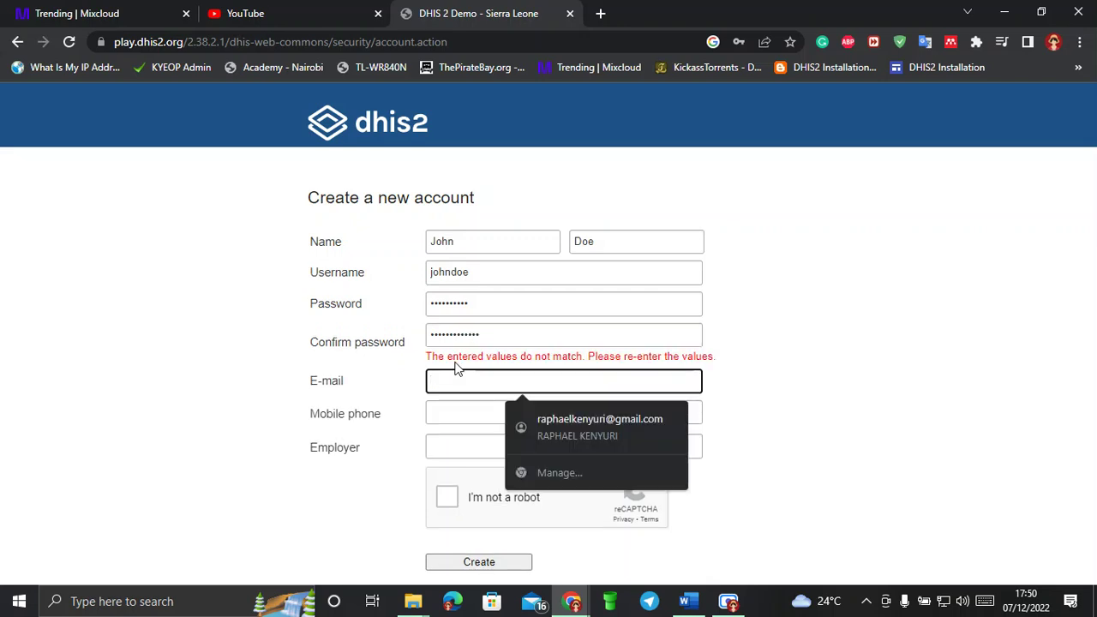
double_click(490, 334)
key("BackSpace")
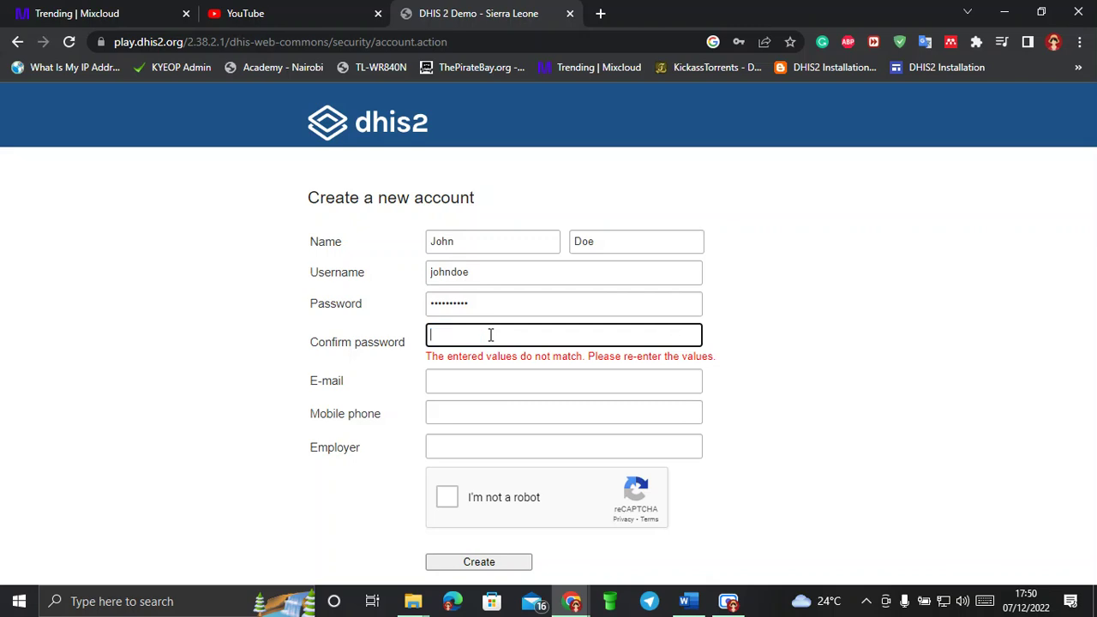
key("BackSpace")
key("BackSpace")
key("BackSpace")
key("BackSpace")
Retype the password so it matches the confirmation
left_click(489, 307)
key("BackSpace")
key("BackSpace")
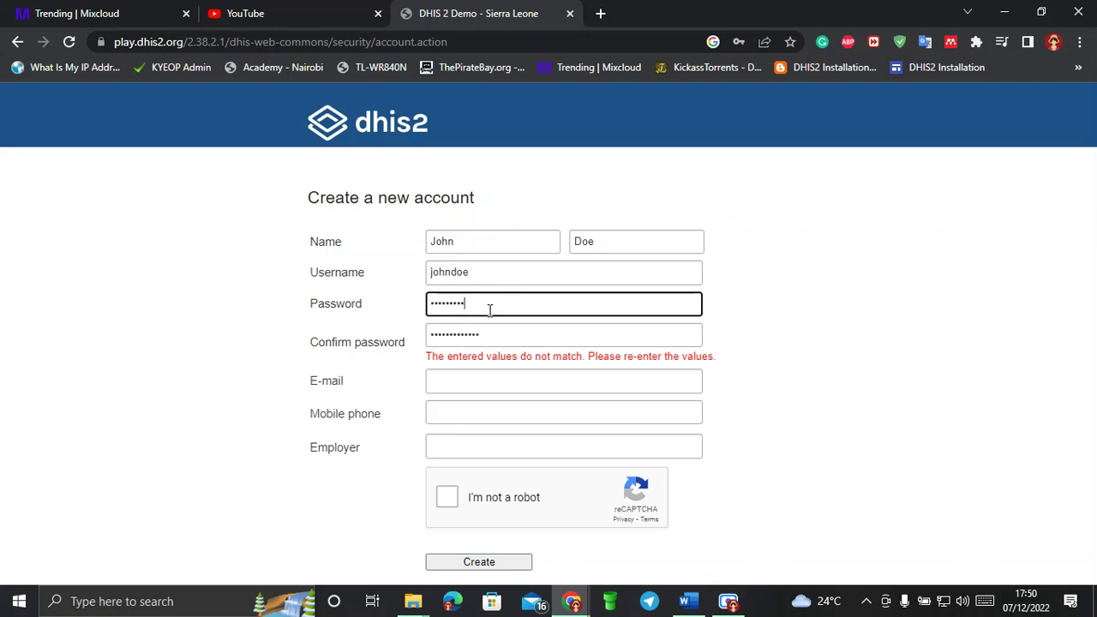
key("BackSpace")
key("BackSpace")
key("BackSpace")
key("BackSpace")
key("BackSpace")
key("BackSpace")
key("BackSpace")
key("BackSpace")
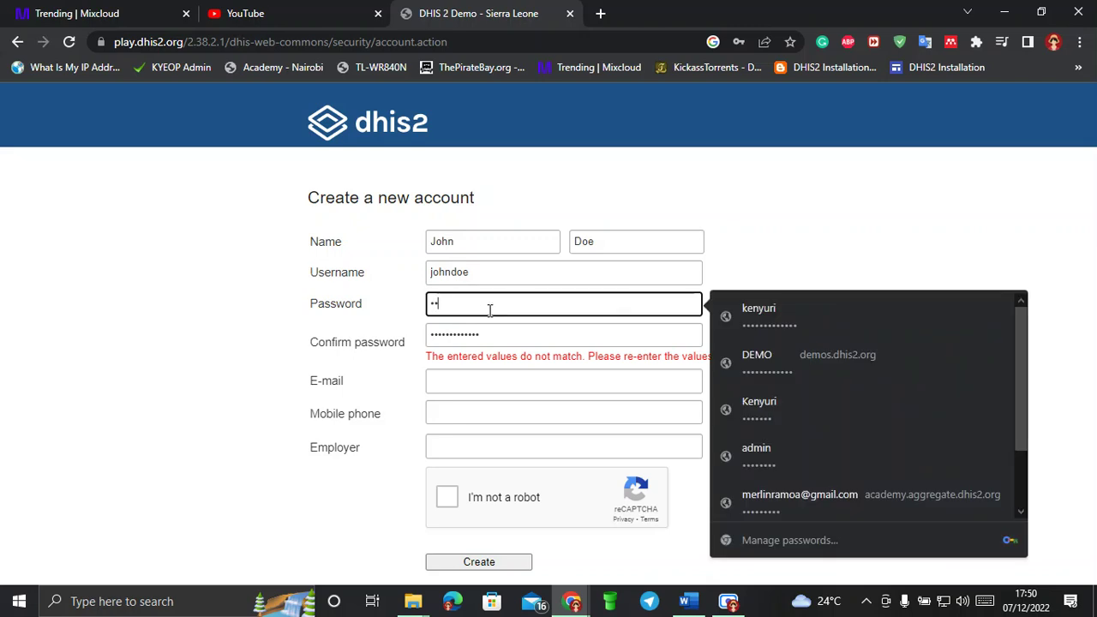
key("Tab")
Autofill e-mail, mobile phone and employer NWH, pass reCAPTCHA, and submit the account
left_click(512, 365)
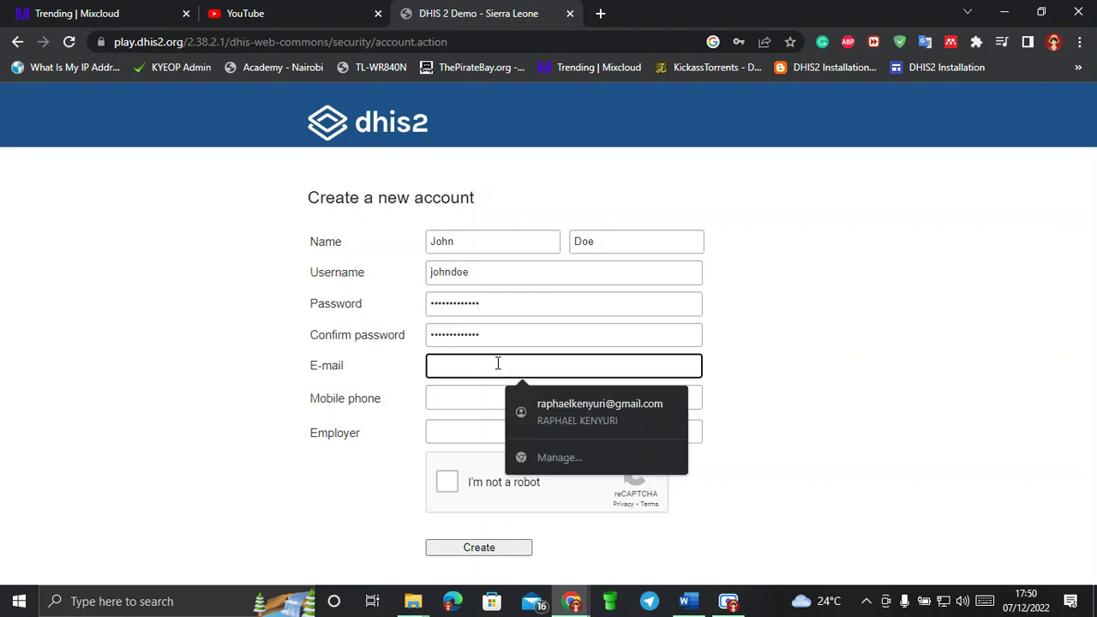
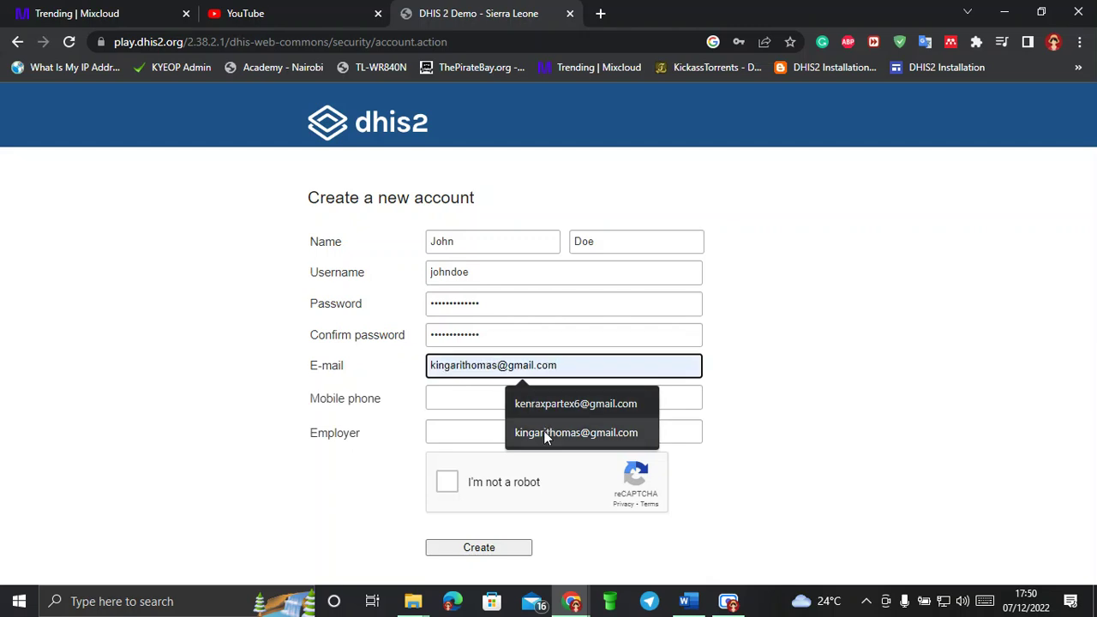
left_click(545, 432)
left_click(468, 399)
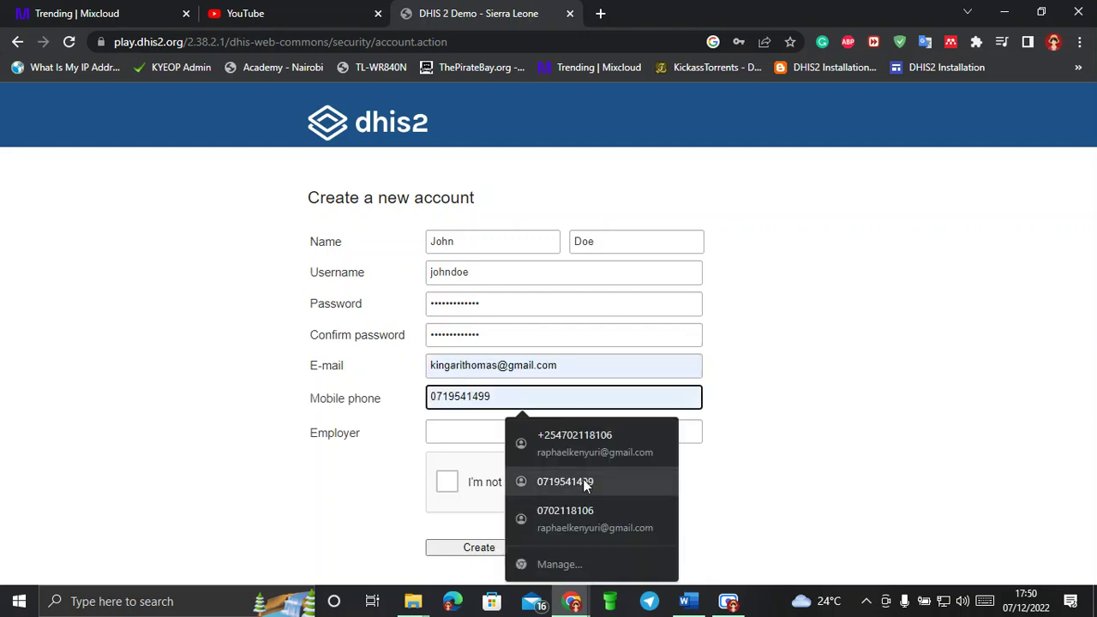
left_click(561, 481)
left_click(474, 431)
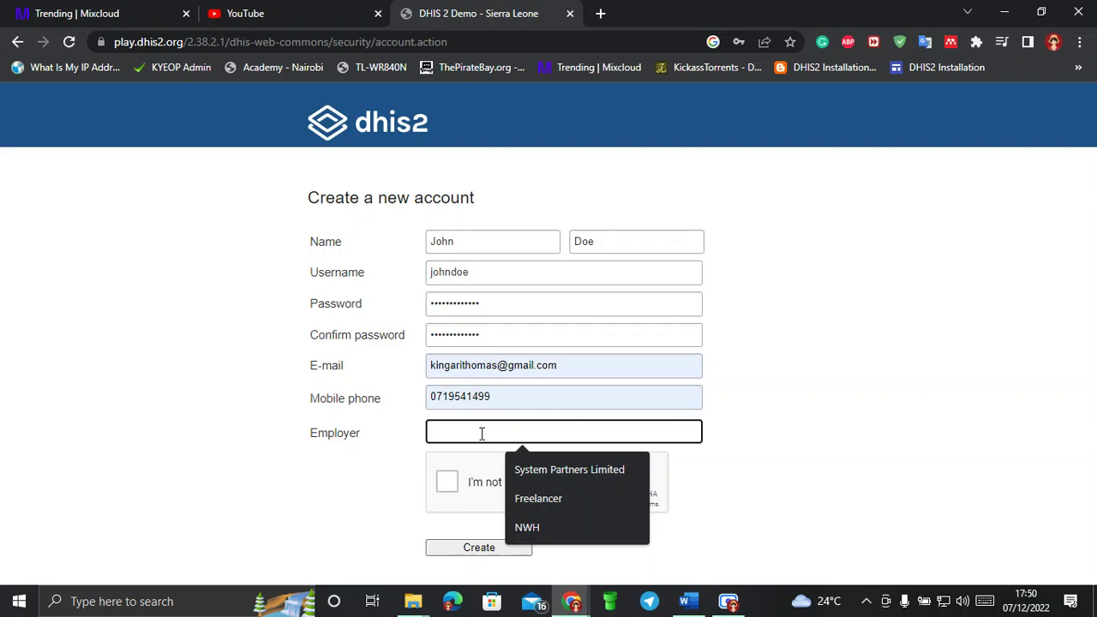
left_click(527, 524)
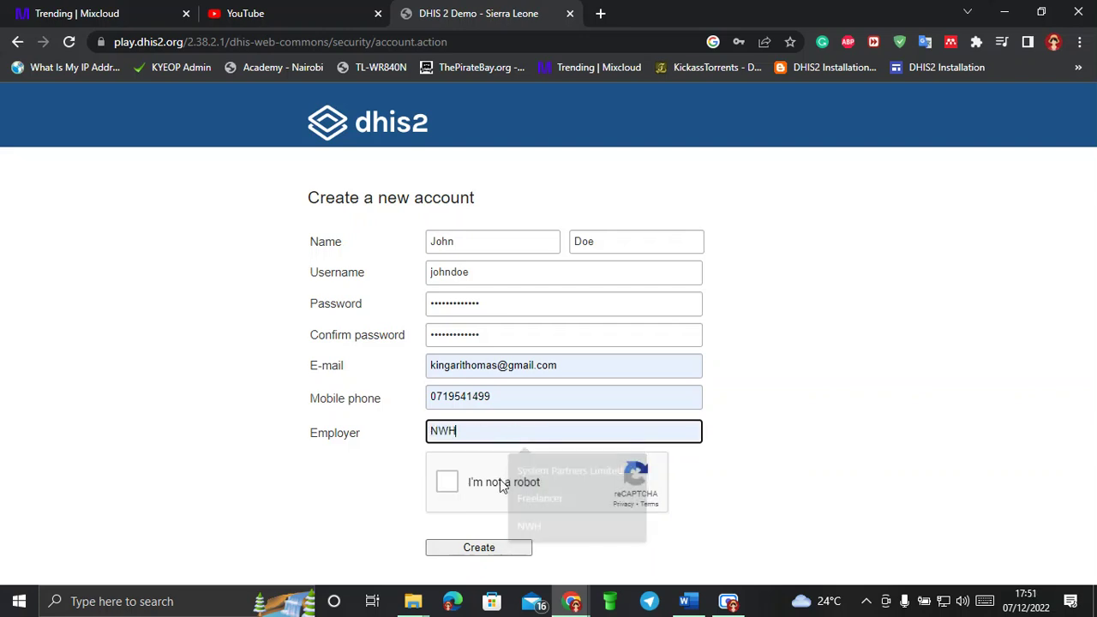
left_click(449, 487)
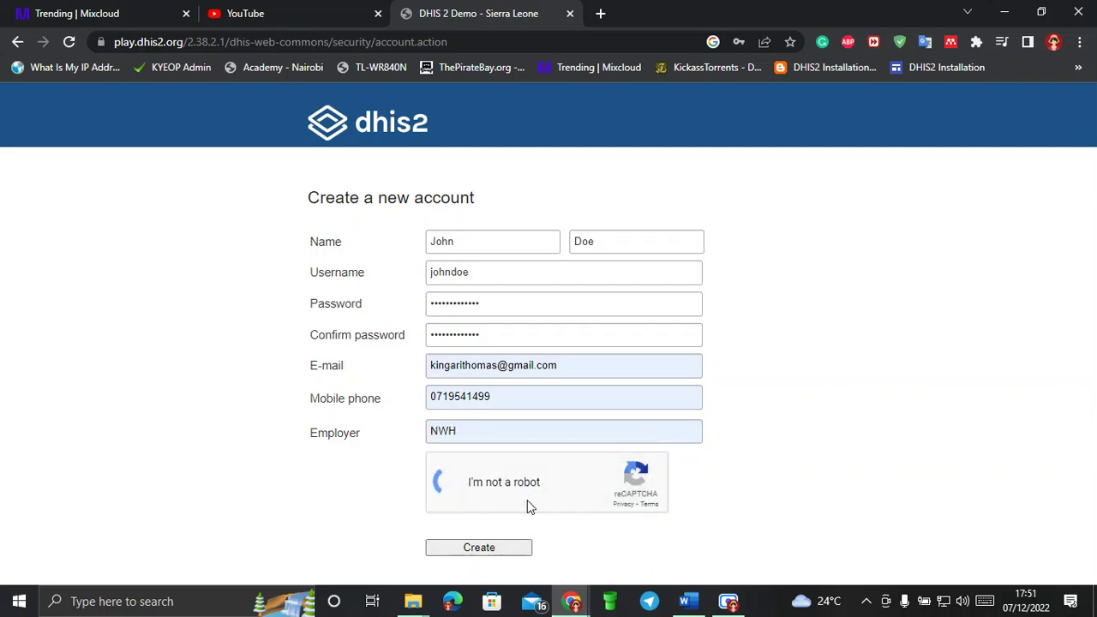
left_click(485, 548)
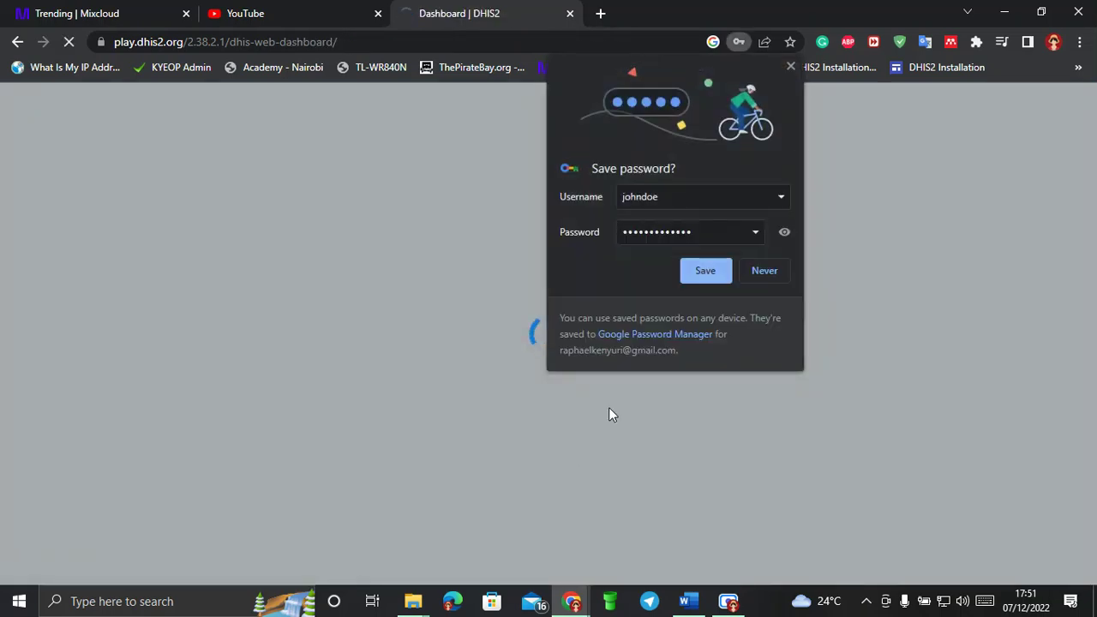
Save the login, switch to the Antenatal Care dashboard, and show the apps list
left_click(723, 272)
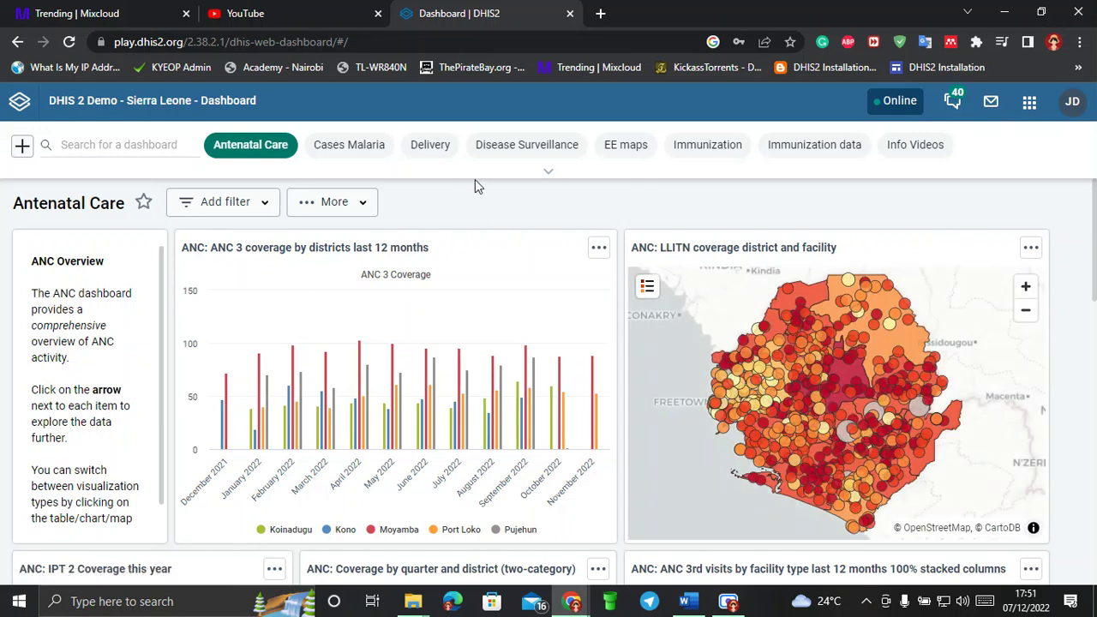
left_click(360, 155)
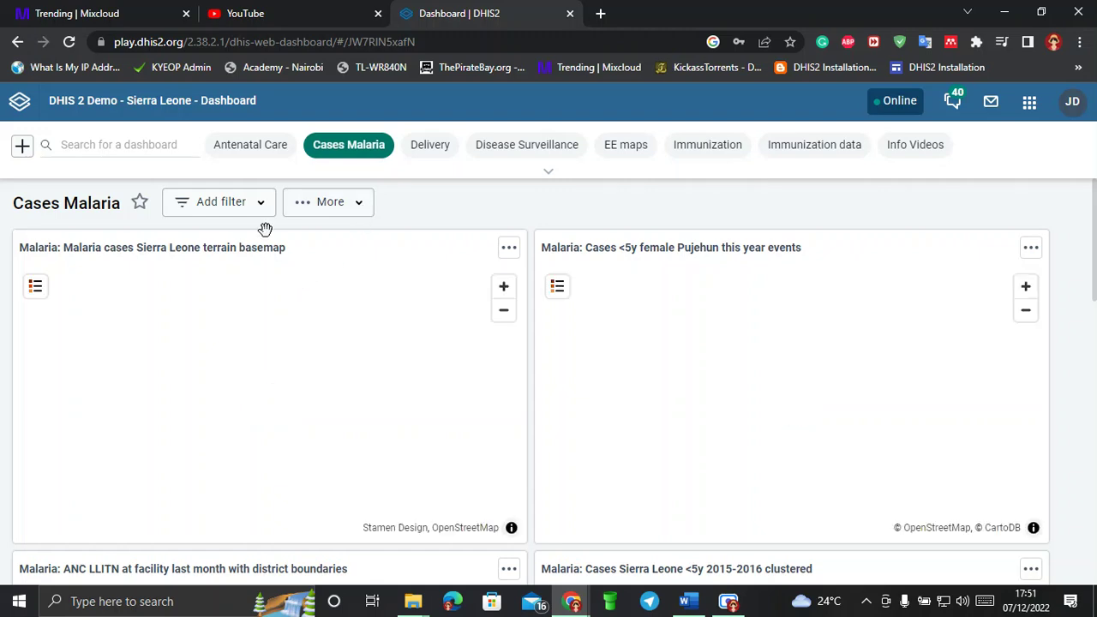
left_click(258, 148)
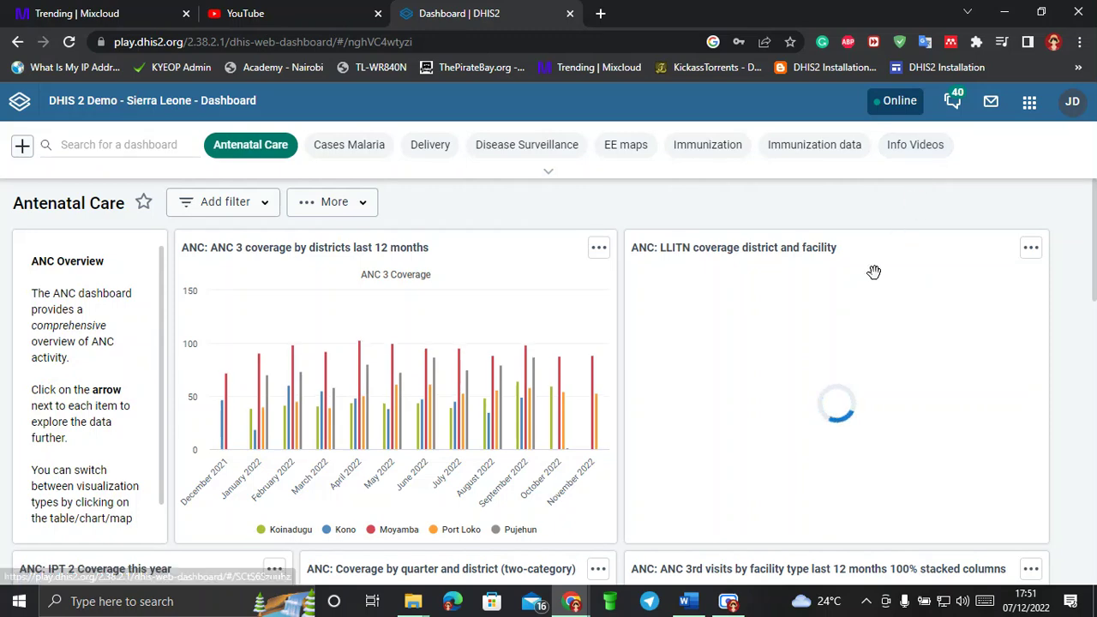
left_click(1030, 105)
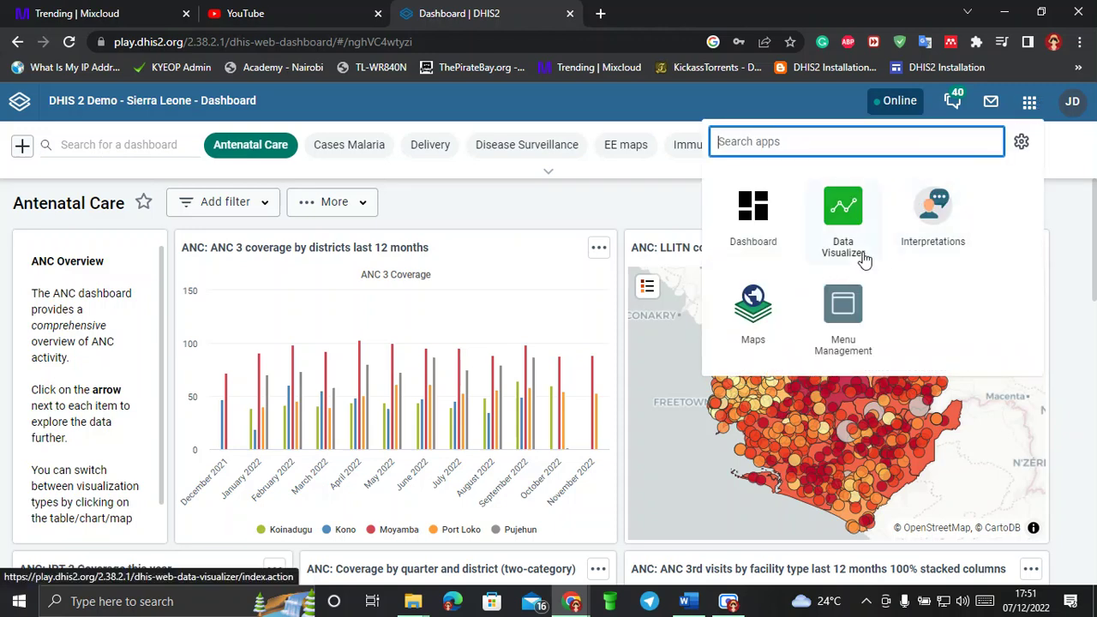
Launch Data Visualizer from the apps menu, then reopen and dismiss the apps list
left_click(843, 210)
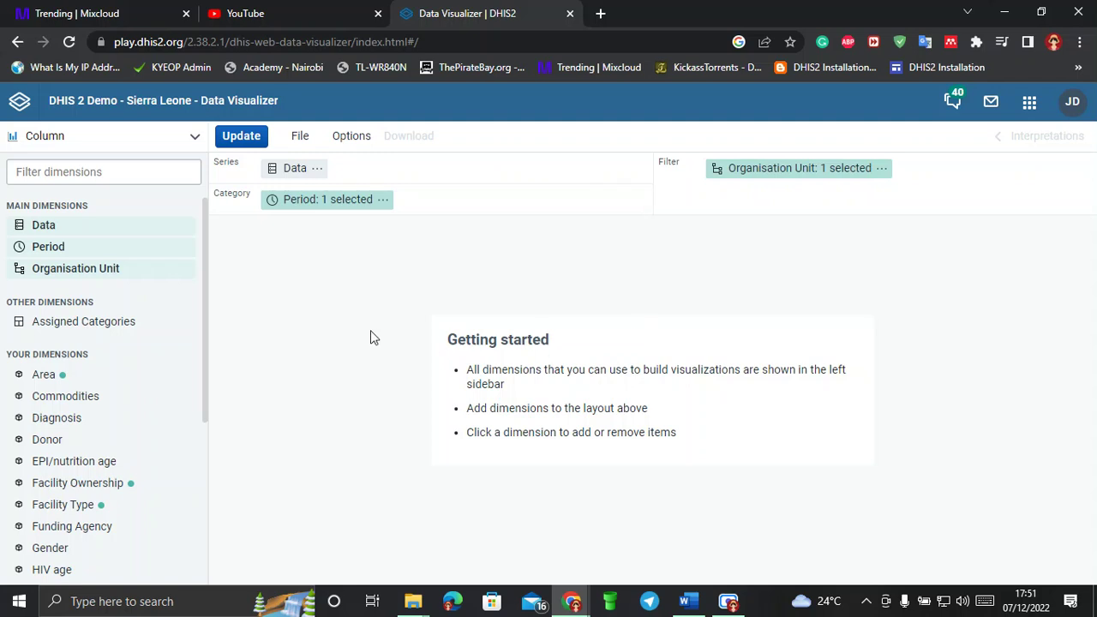
left_click(1029, 103)
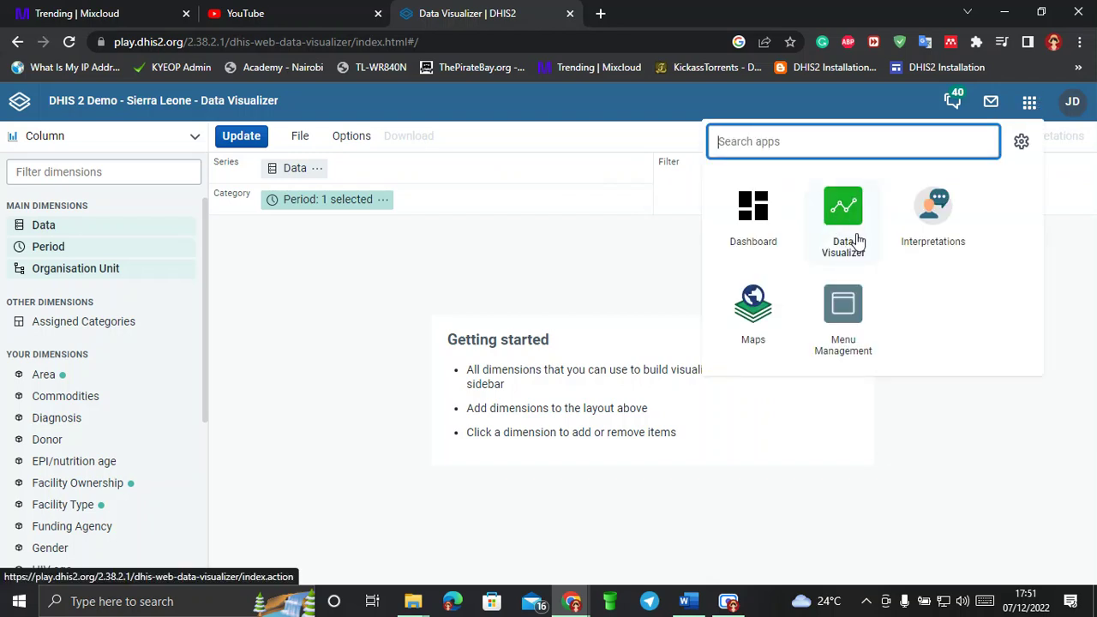
left_click(593, 254)
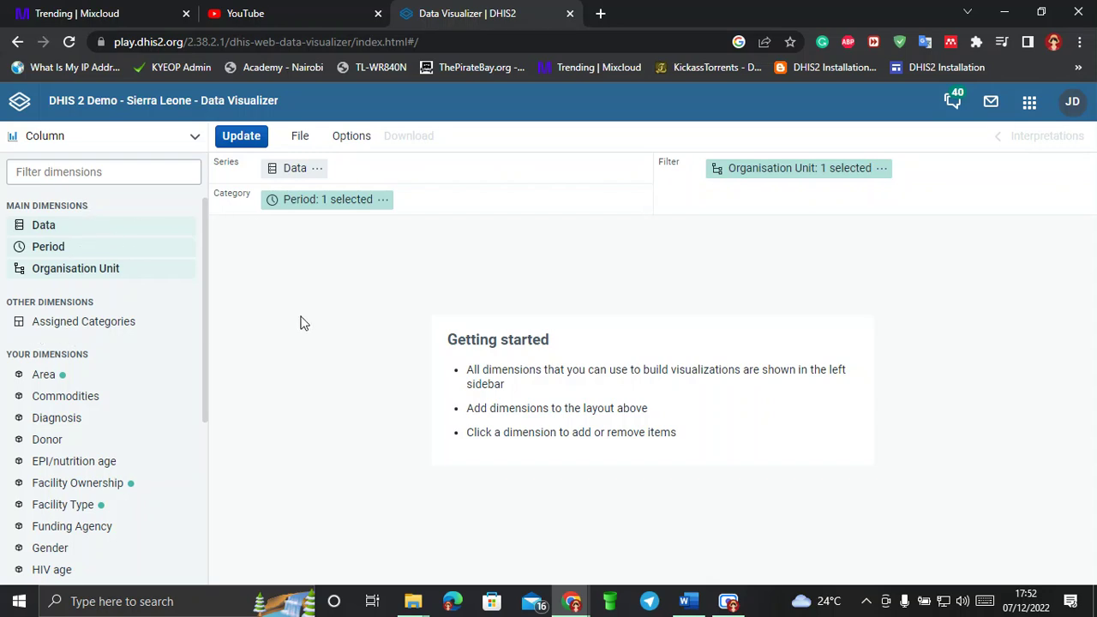
Search data items for 'anc', add the four ANC visits, then clear the selection
left_click(44, 226)
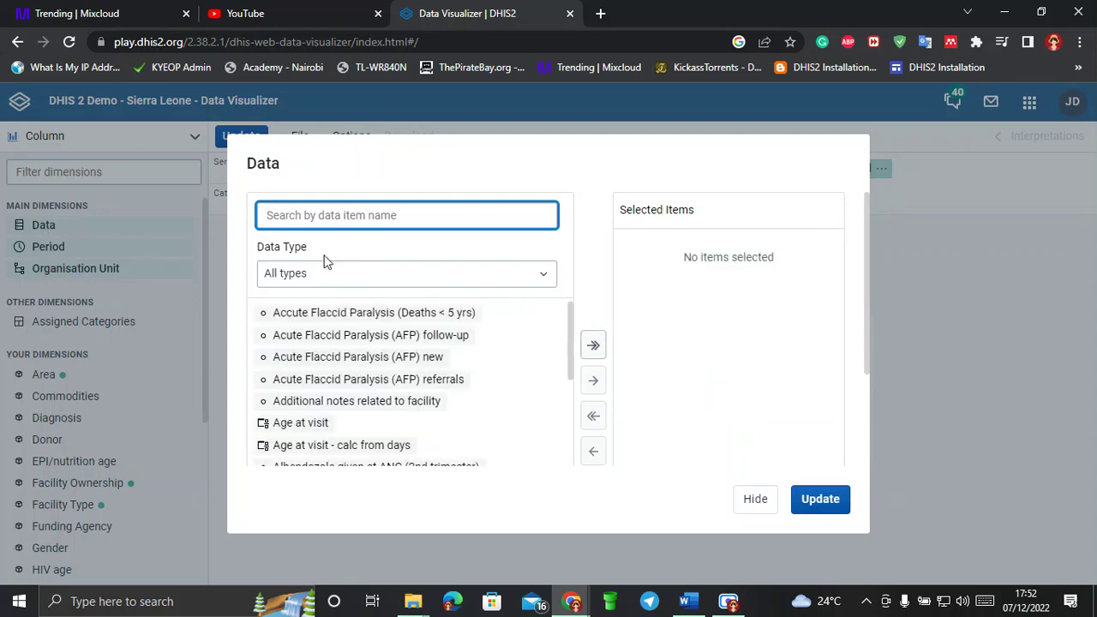
type("anc")
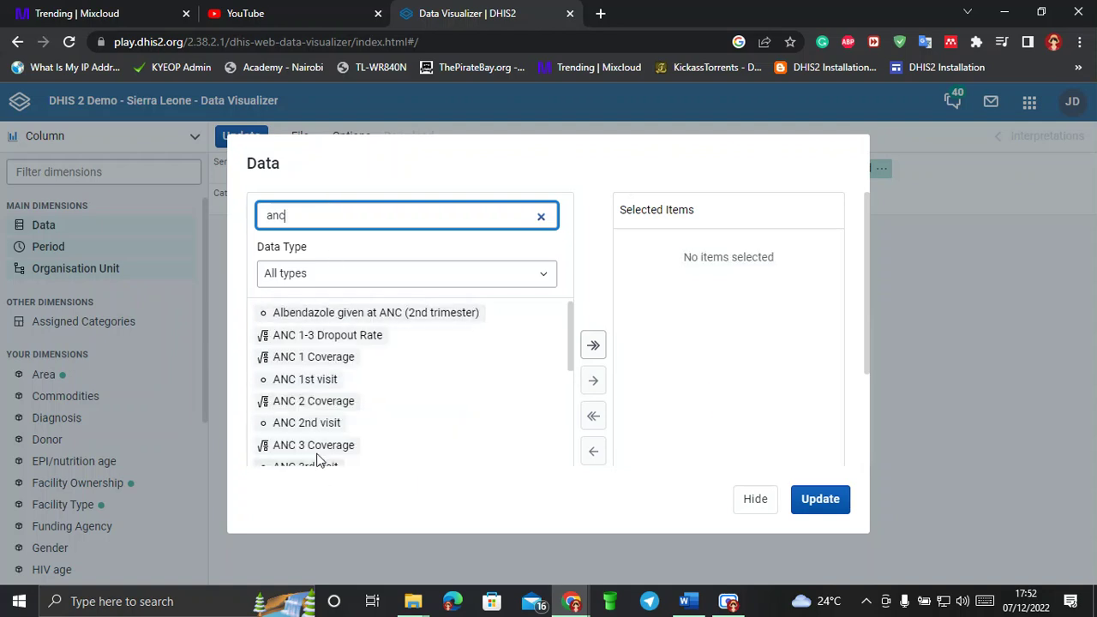
double_click(306, 381)
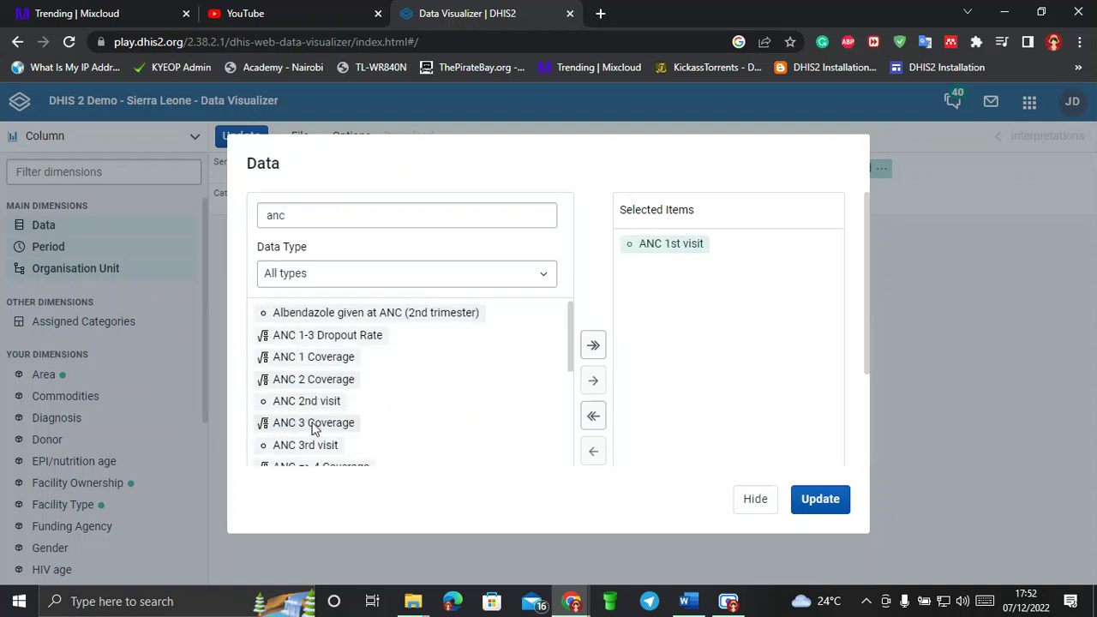
double_click(306, 401)
double_click(314, 424)
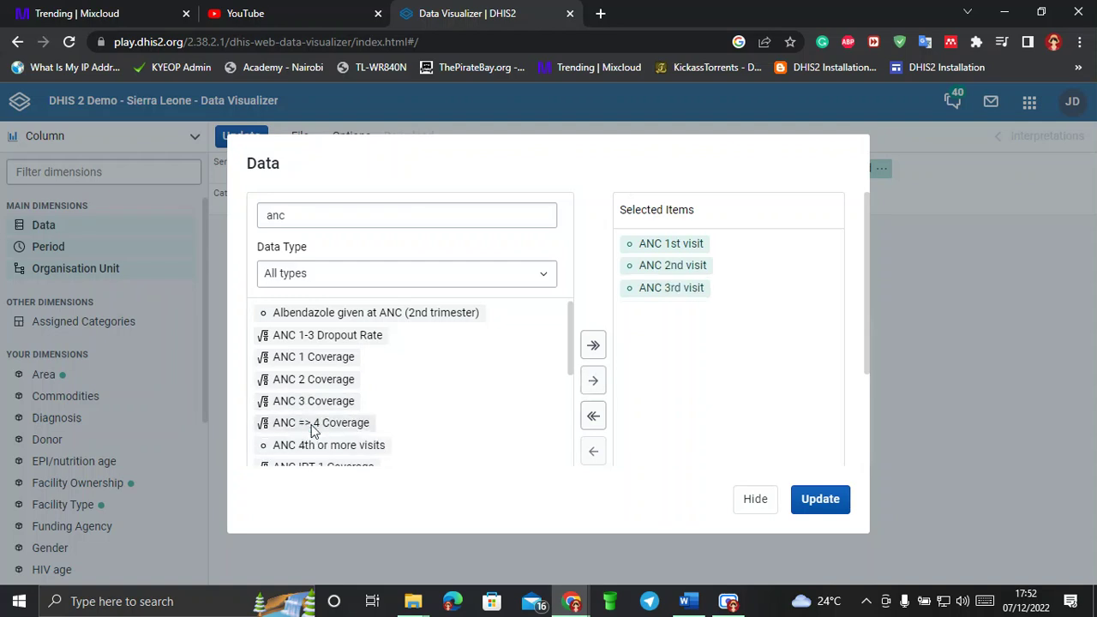
double_click(315, 445)
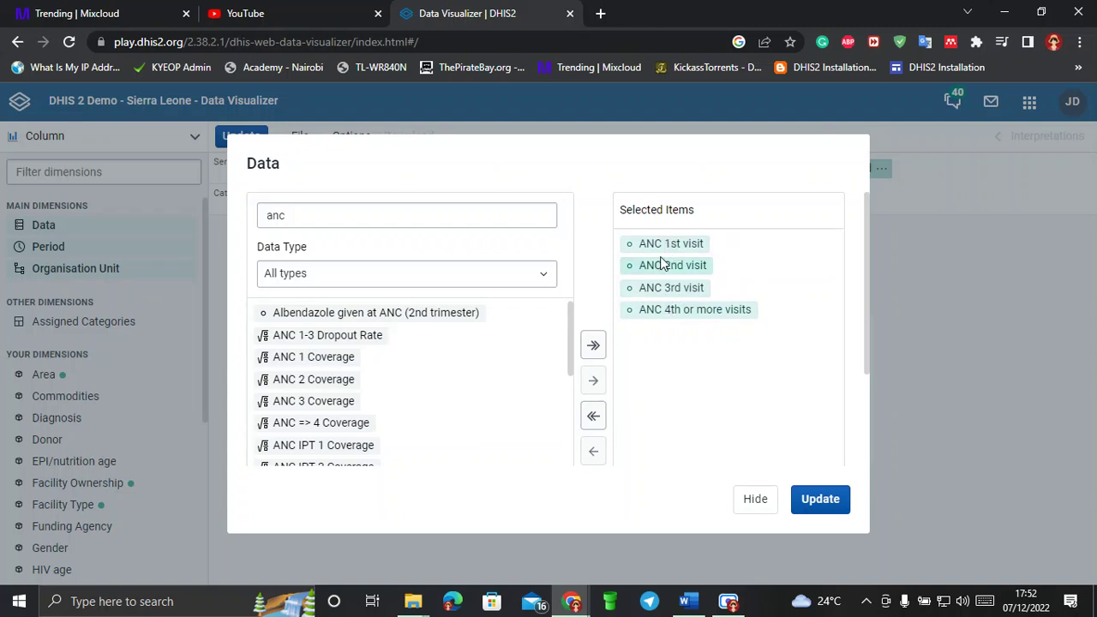
left_click(590, 417)
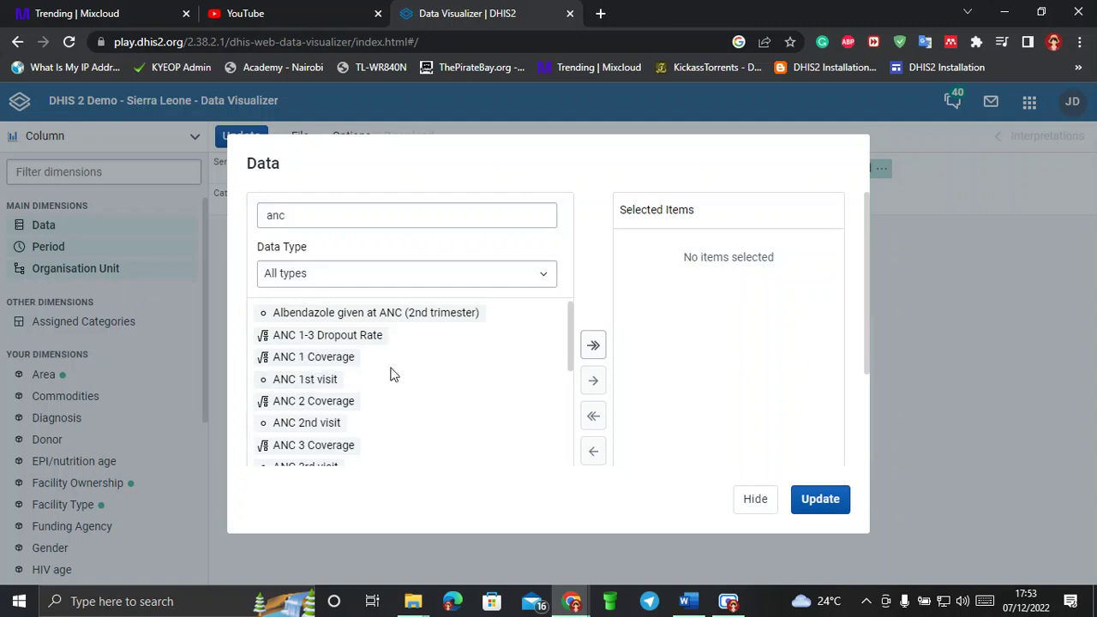
Add ANC 1st visit and ANC 2nd visit to the selected data
left_click(301, 220)
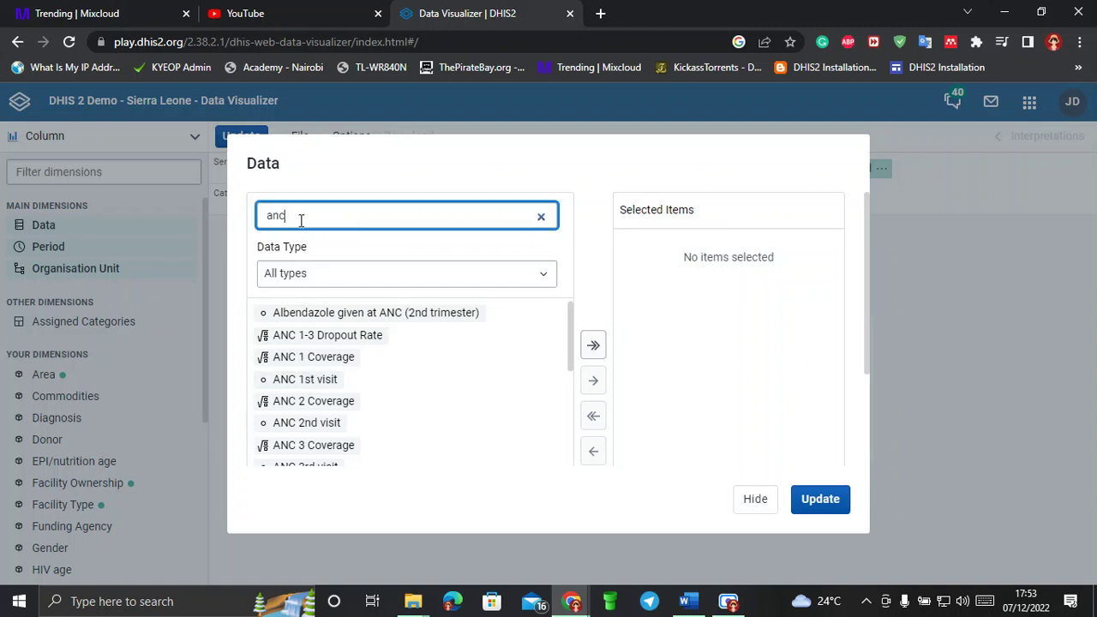
left_click(308, 381)
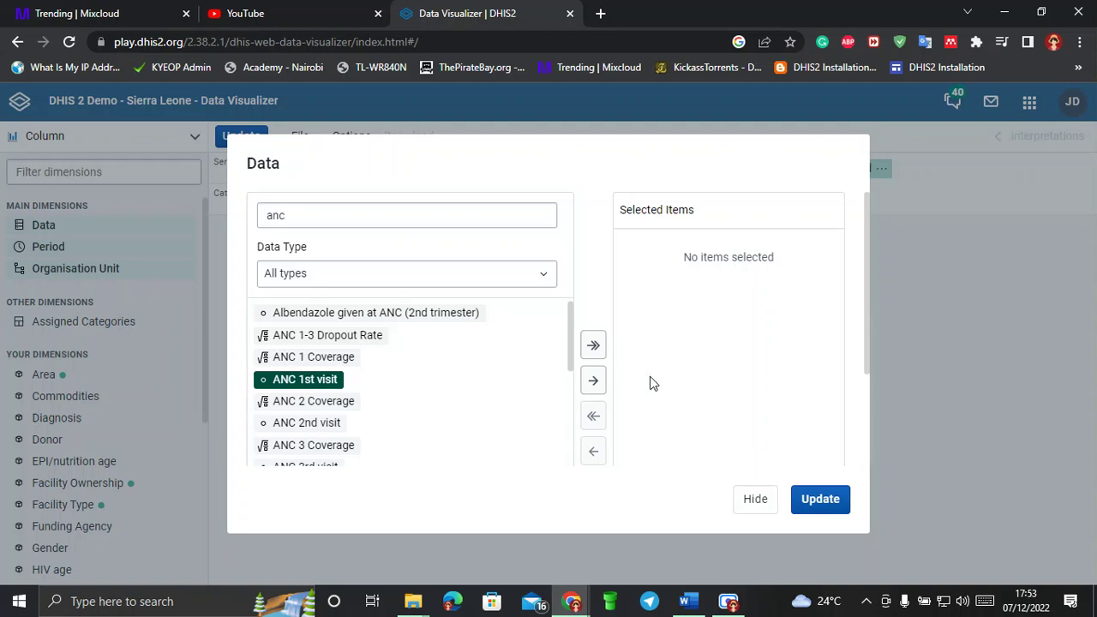
left_click(292, 386)
double_click(292, 386)
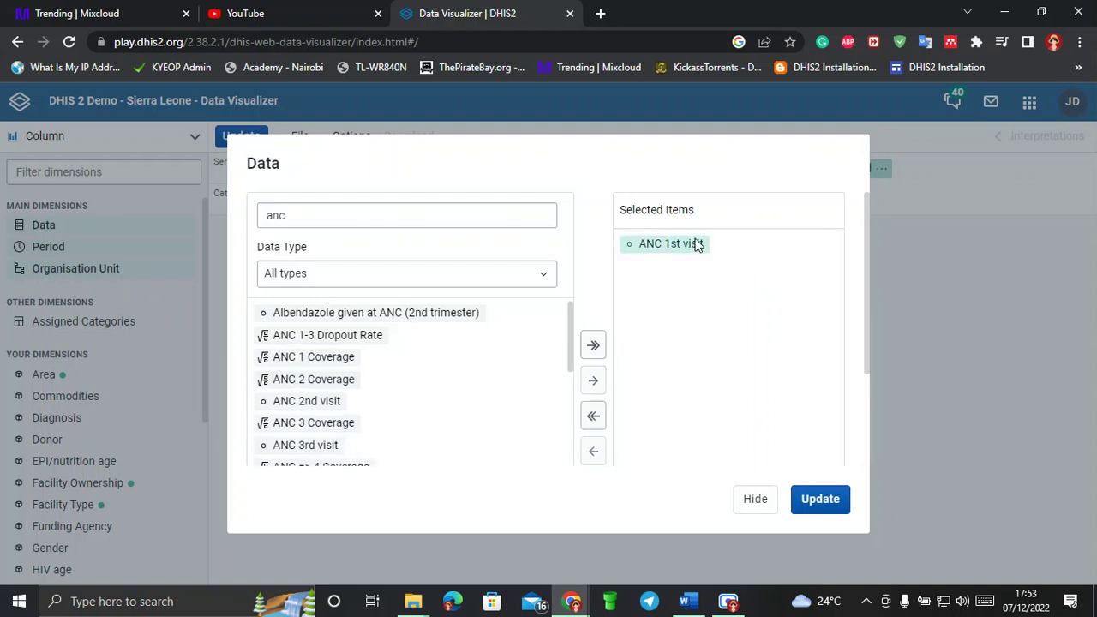
left_click(317, 408)
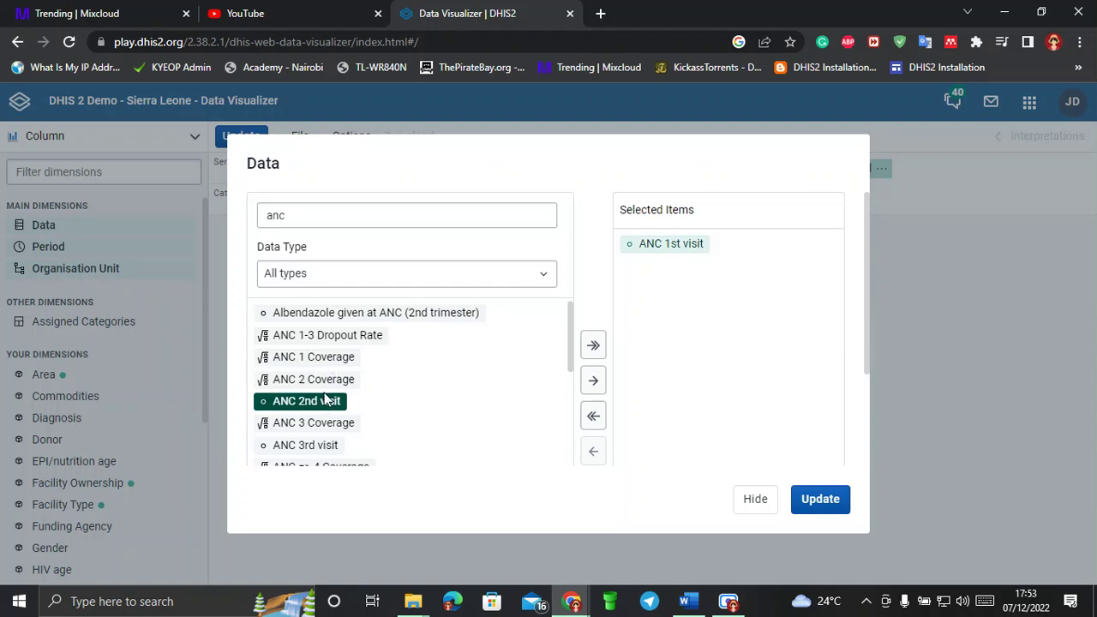
key("Up")
key("Down")
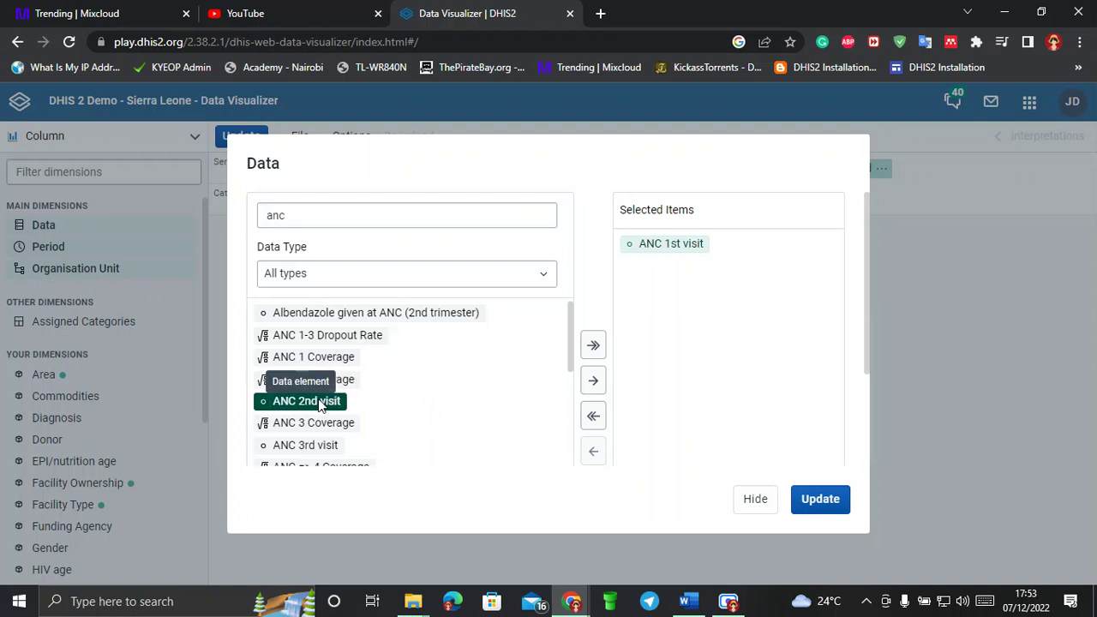
scroll(592, 387, "down", 2)
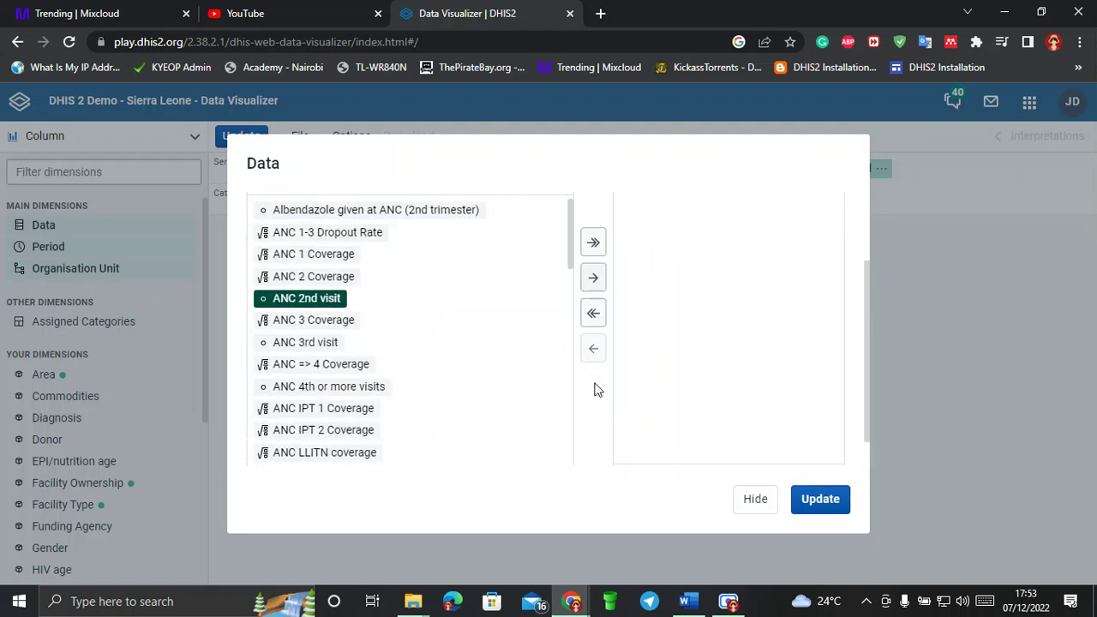
scroll(594, 386, "up", 2)
scroll(598, 363, "down", 1)
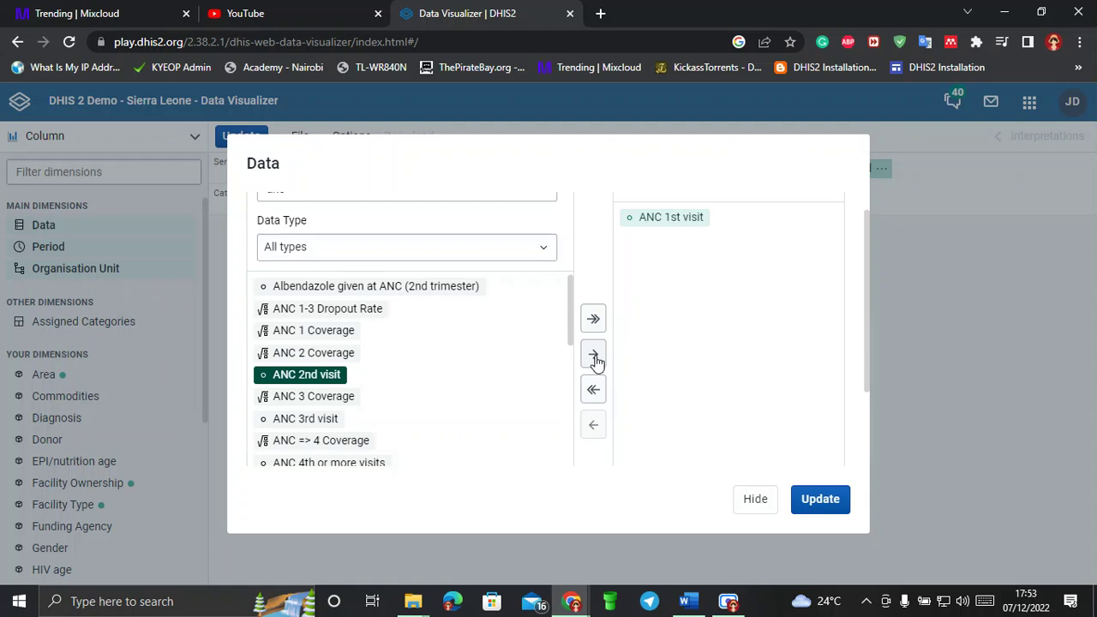
left_click(593, 354)
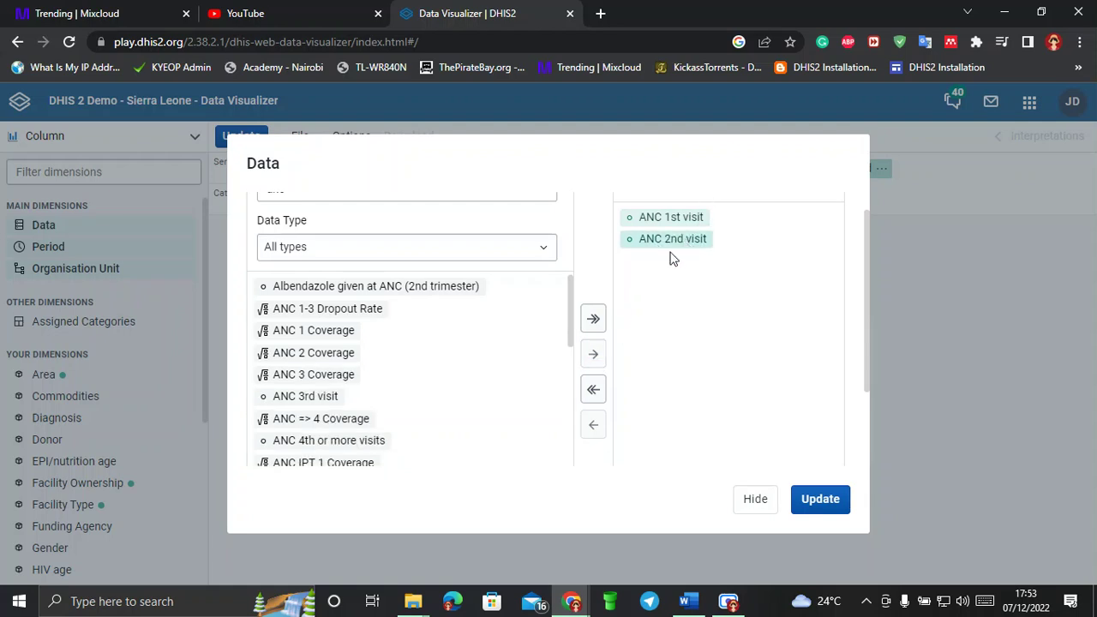
Add ANC 3rd visit and ANC 4th or more visits to the selected data
left_click(325, 403)
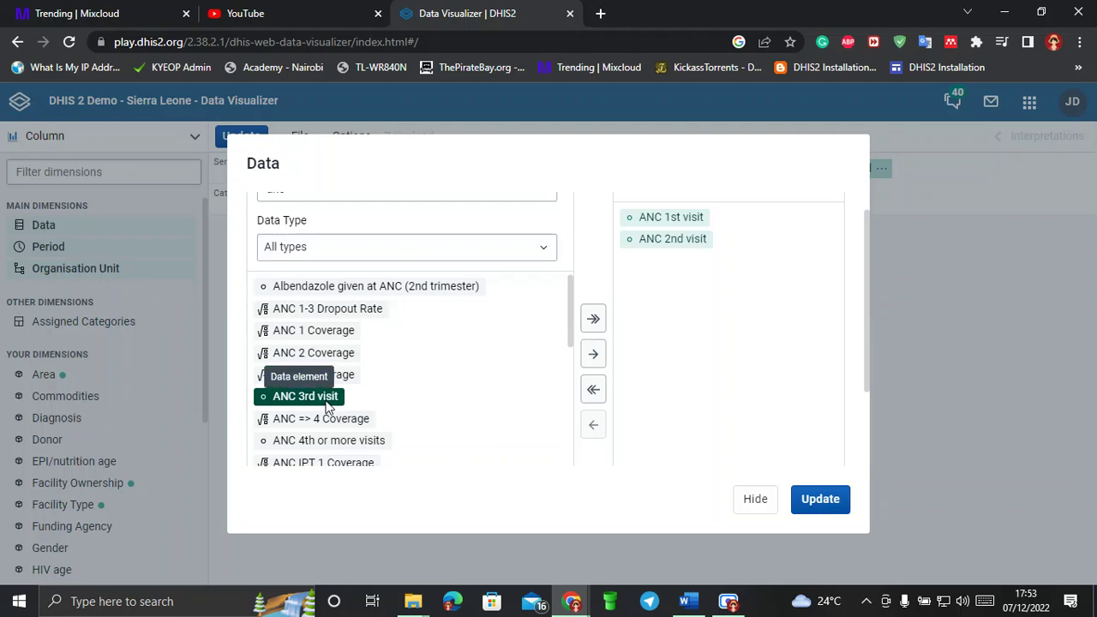
scroll(319, 452, "down", 1)
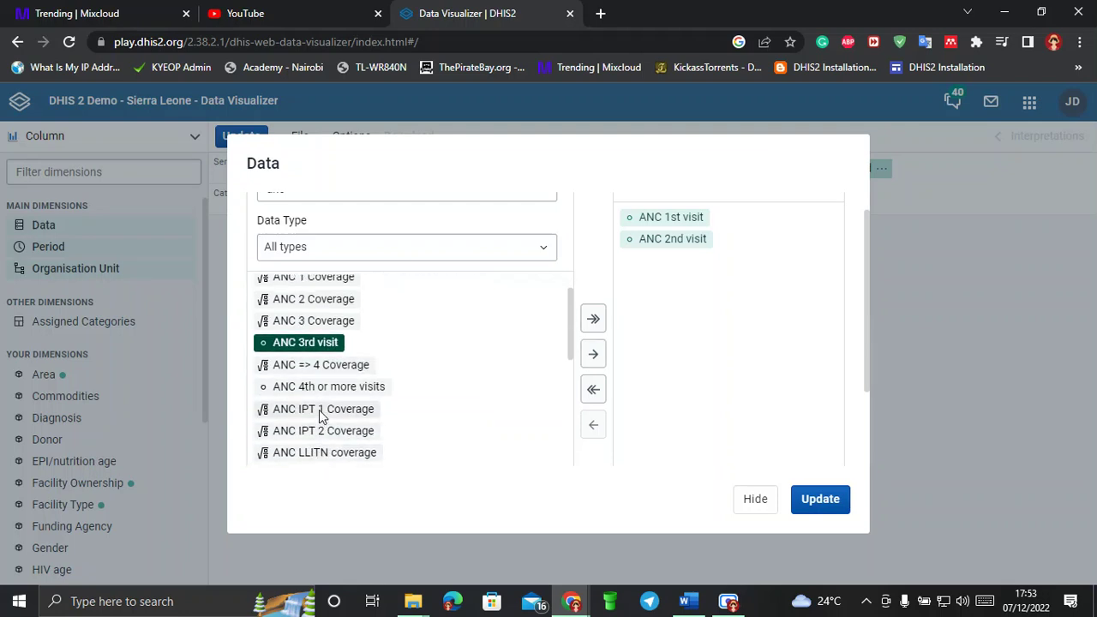
left_click(279, 387, "ctrl")
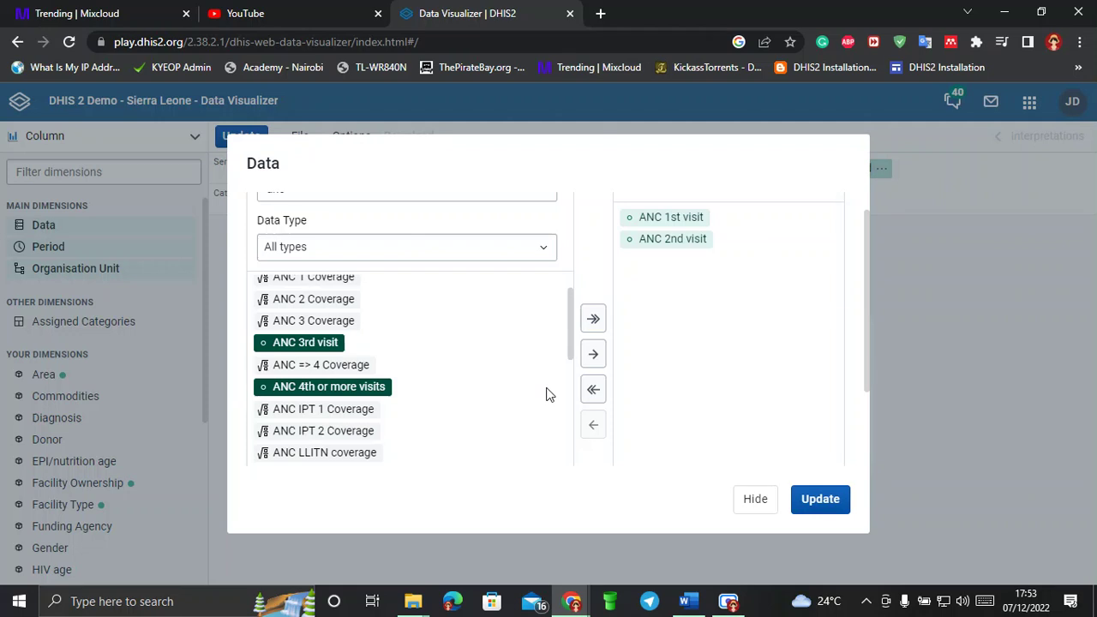
left_click(310, 346)
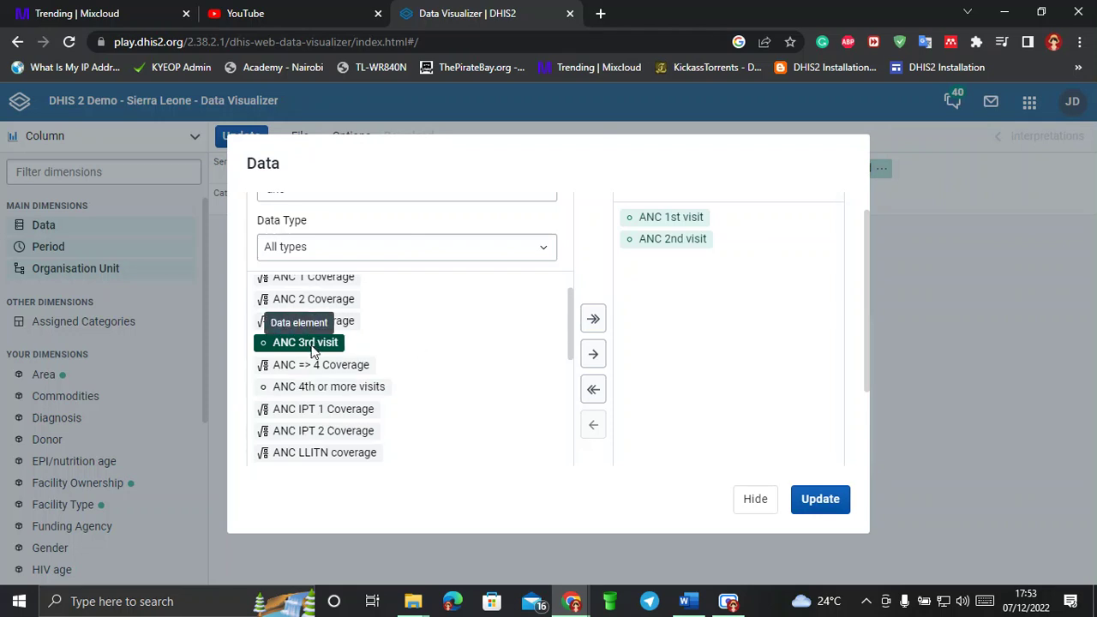
left_click(332, 386, "ctrl")
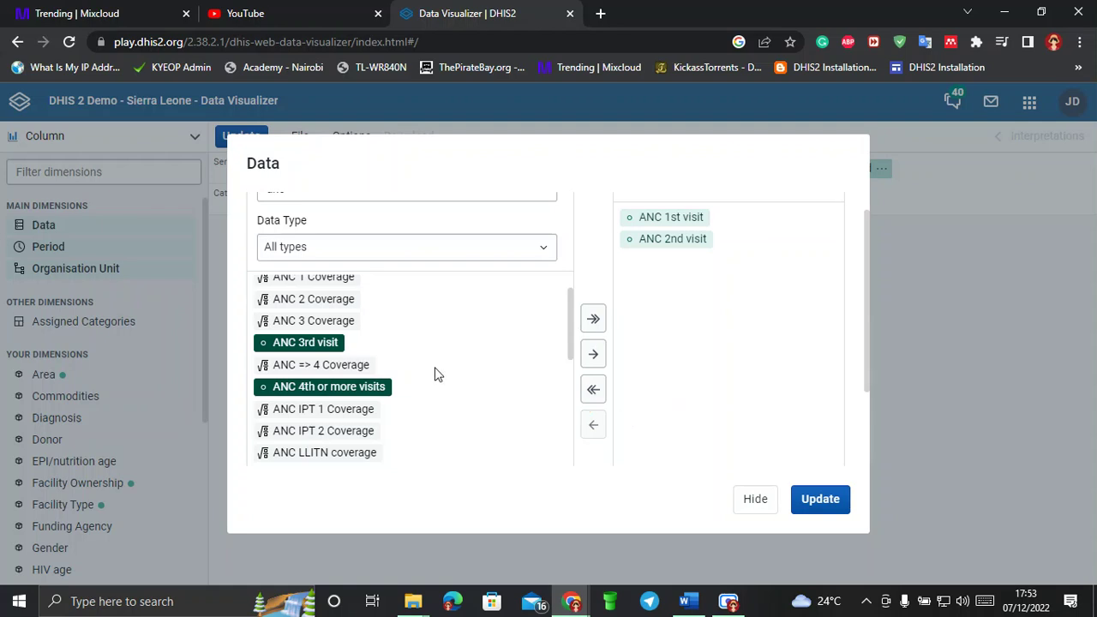
left_click(594, 355)
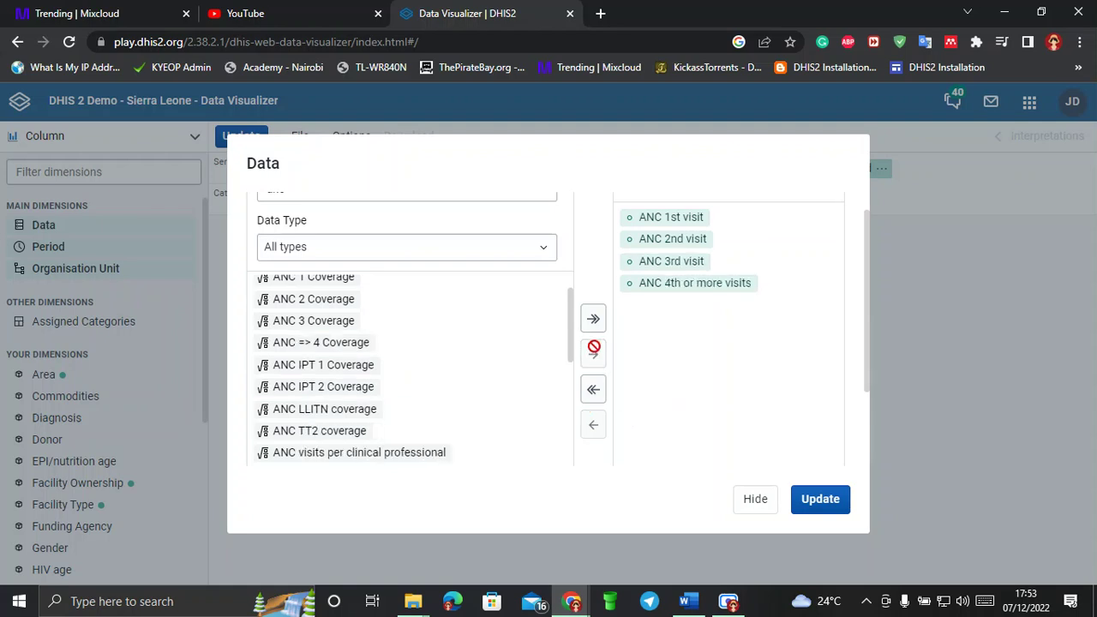
scroll(714, 292, "up", 1)
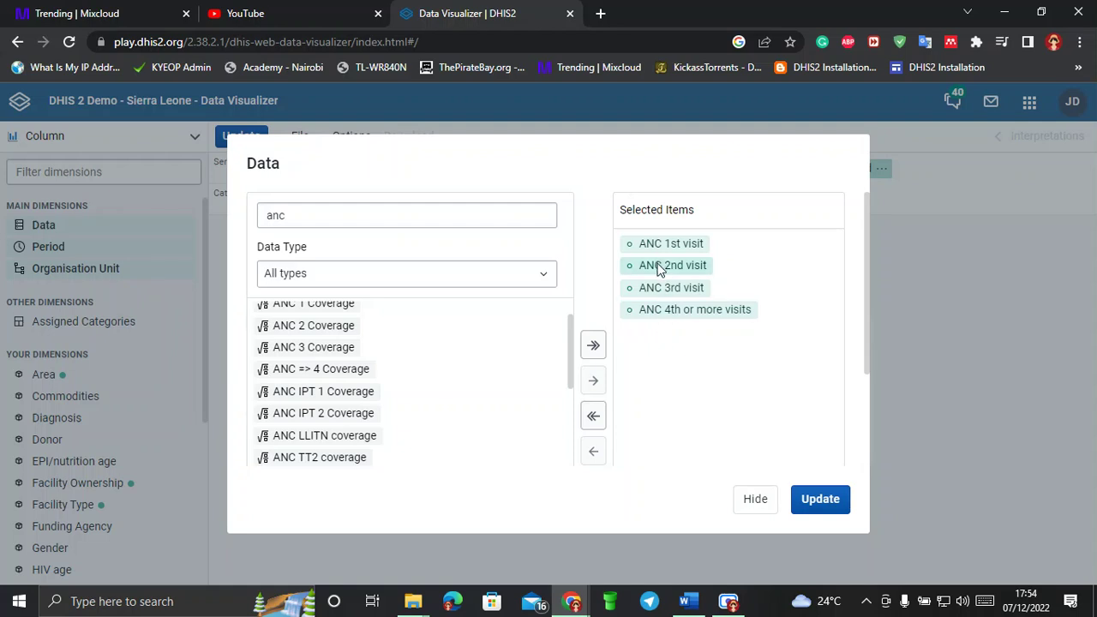
scroll(648, 400, "down", 1)
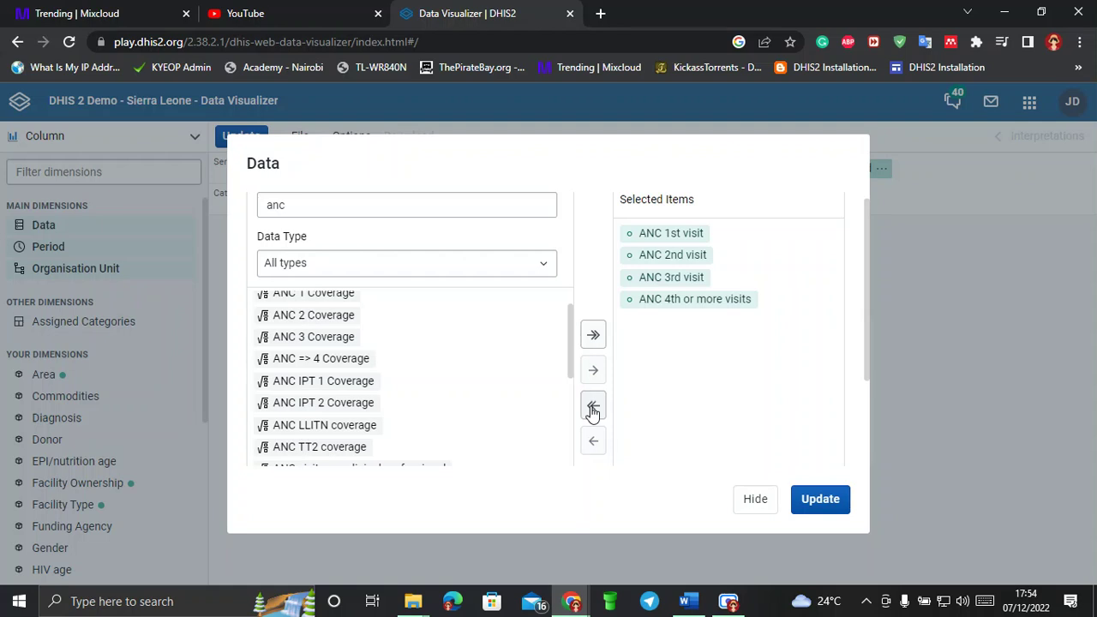
left_click(592, 413)
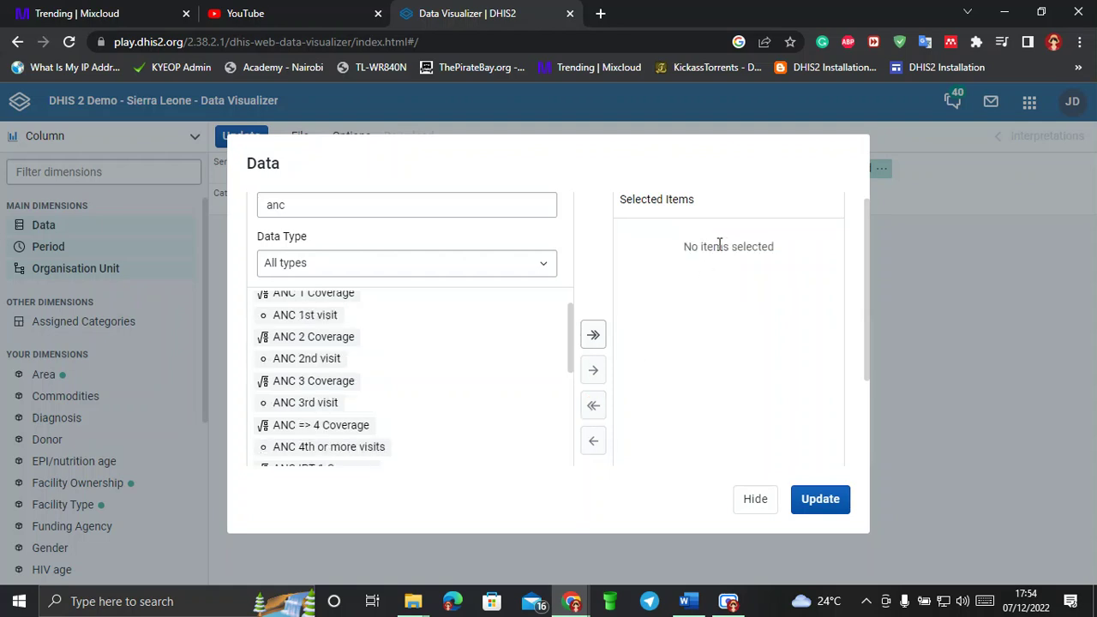
left_click(306, 320)
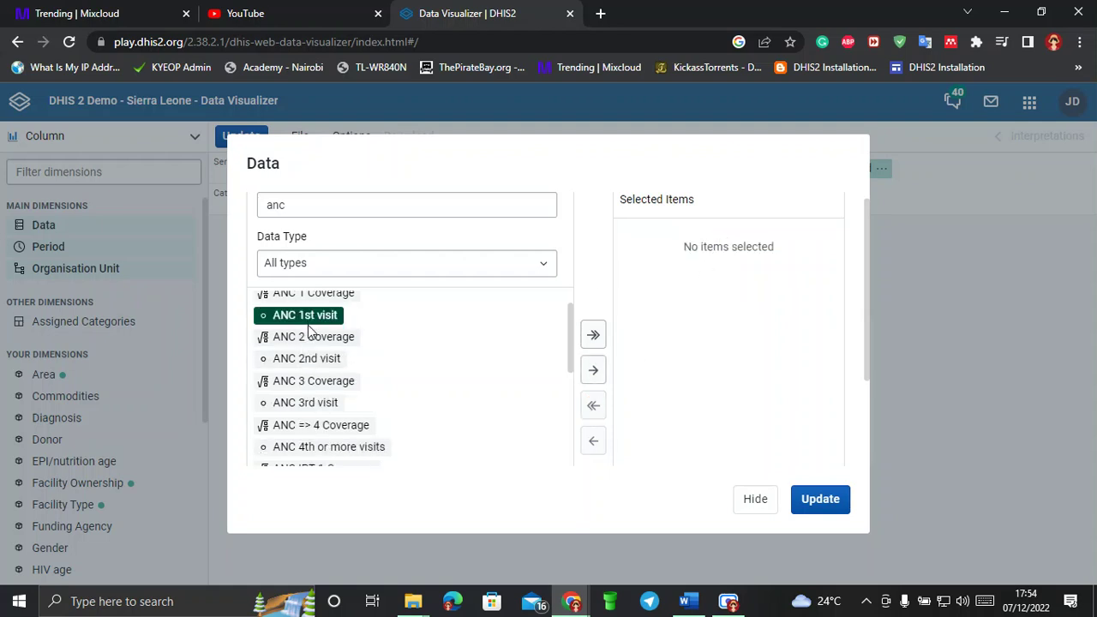
left_click(321, 360, "ctrl")
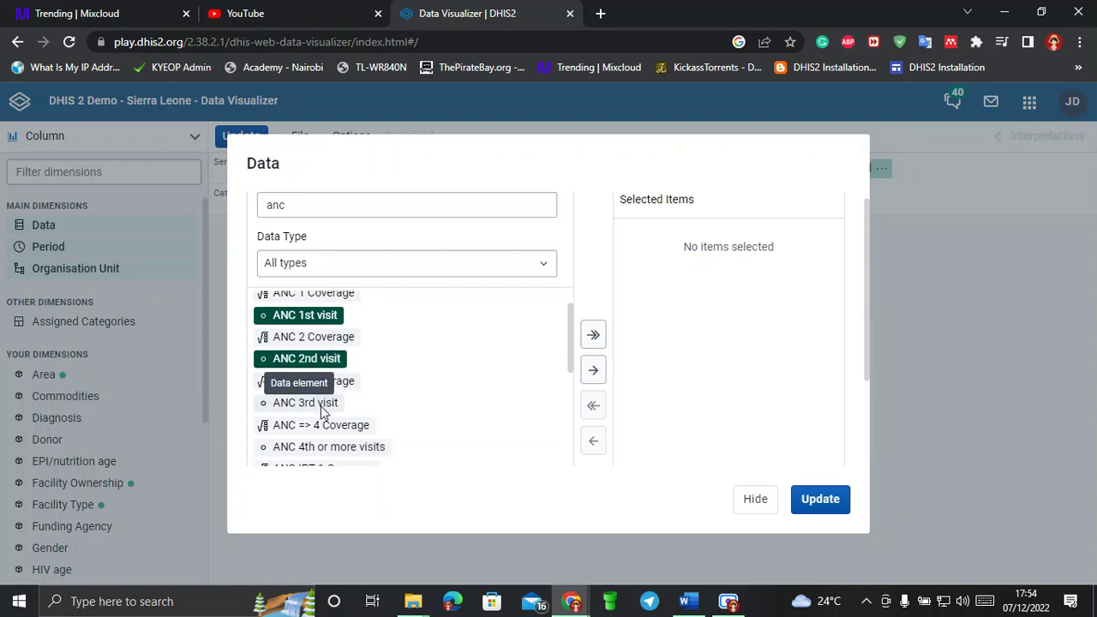
left_click(323, 406, "ctrl")
left_click(327, 449, "ctrl")
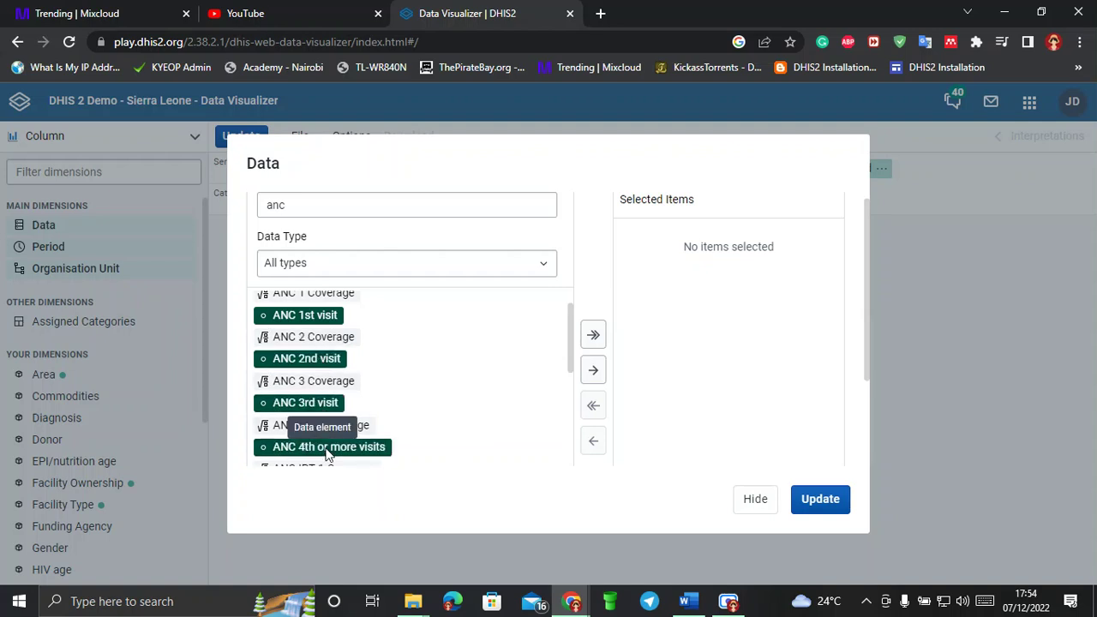
left_click(595, 371)
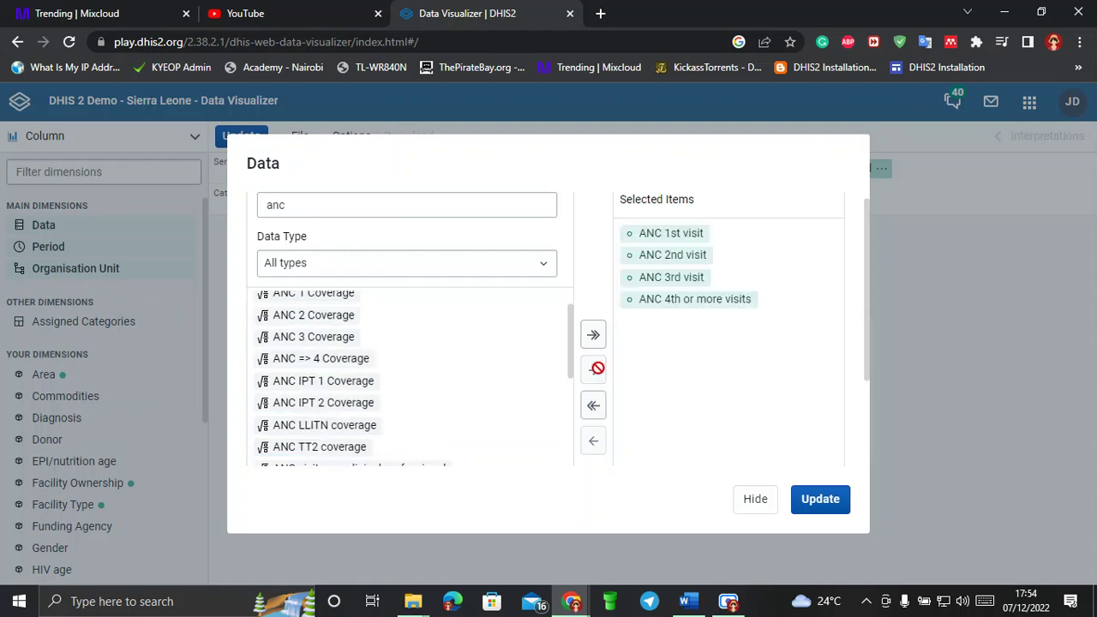
left_click(727, 299)
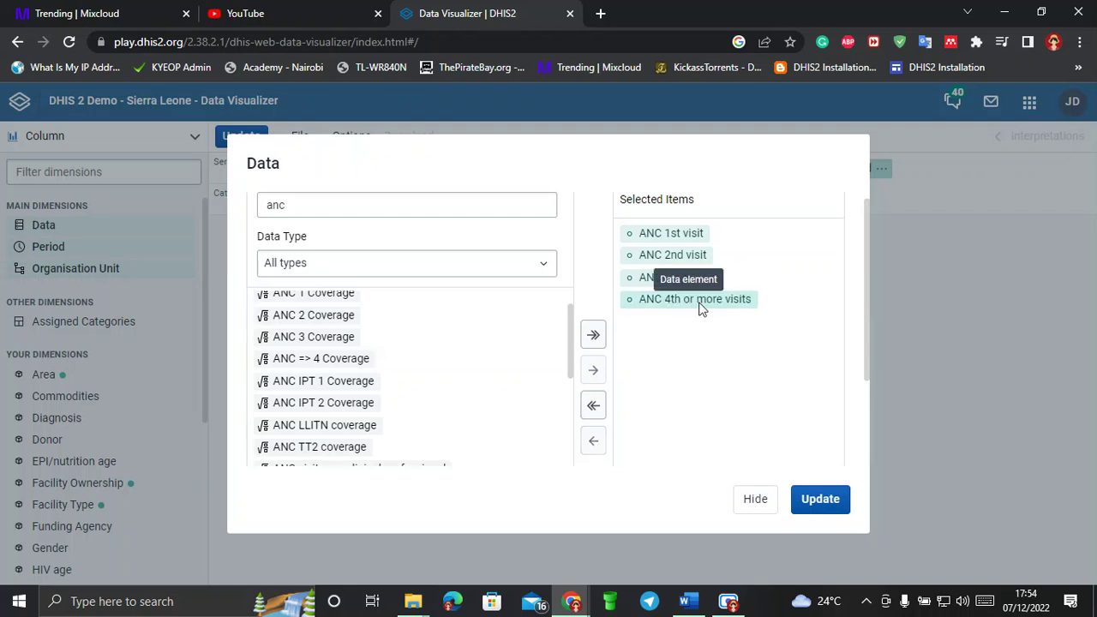
Move ANC 4th or more, 3rd, 2nd and 1st visits back to the available list
double_click(700, 304)
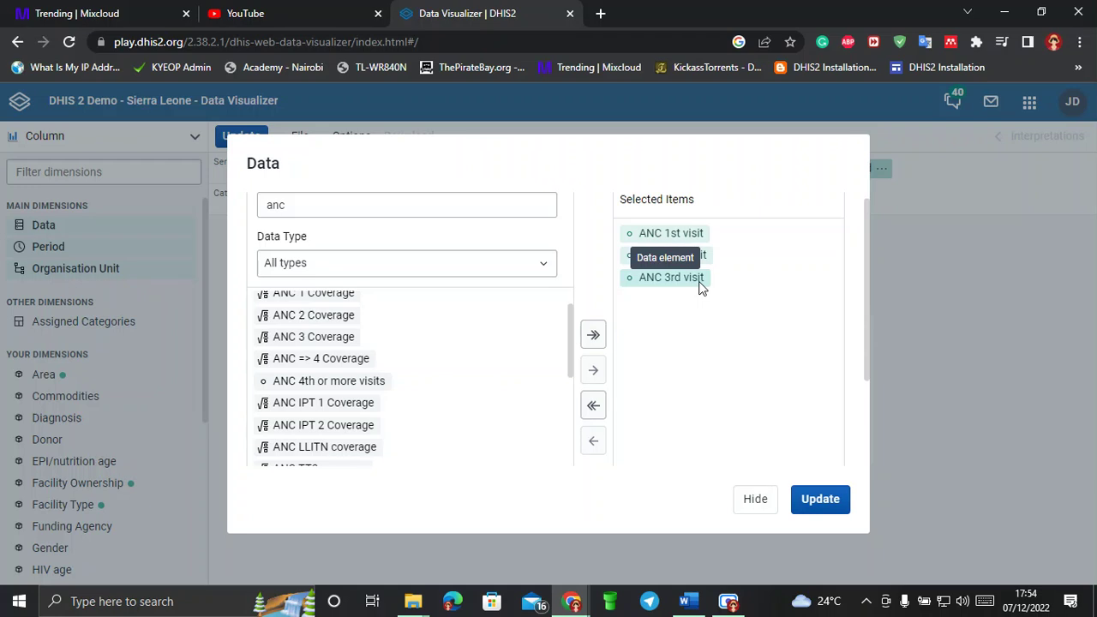
double_click(699, 282)
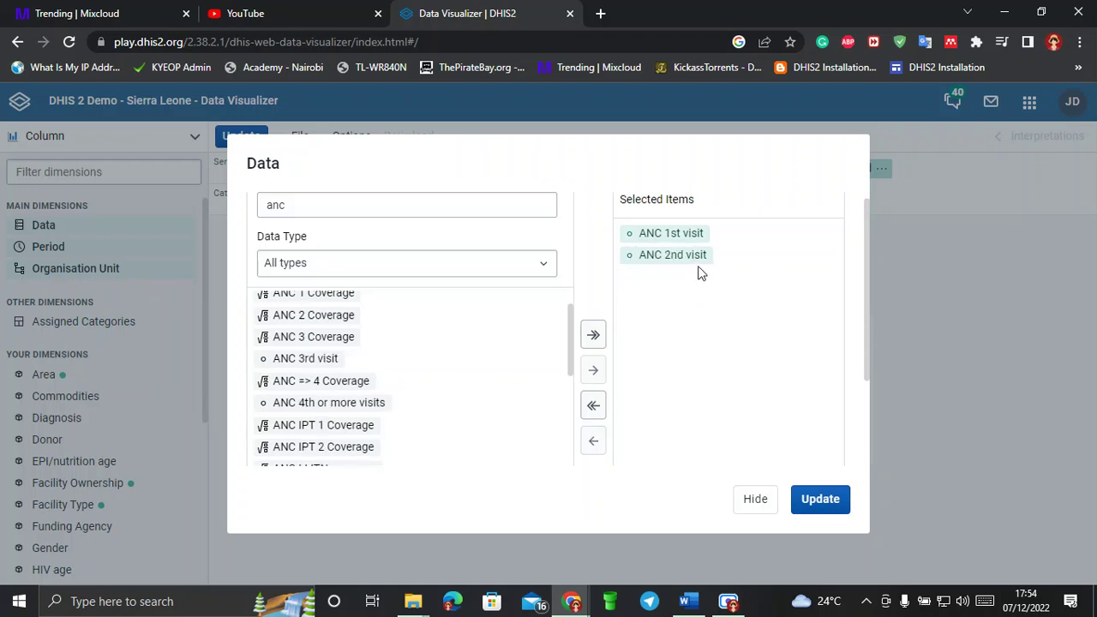
left_click(698, 267)
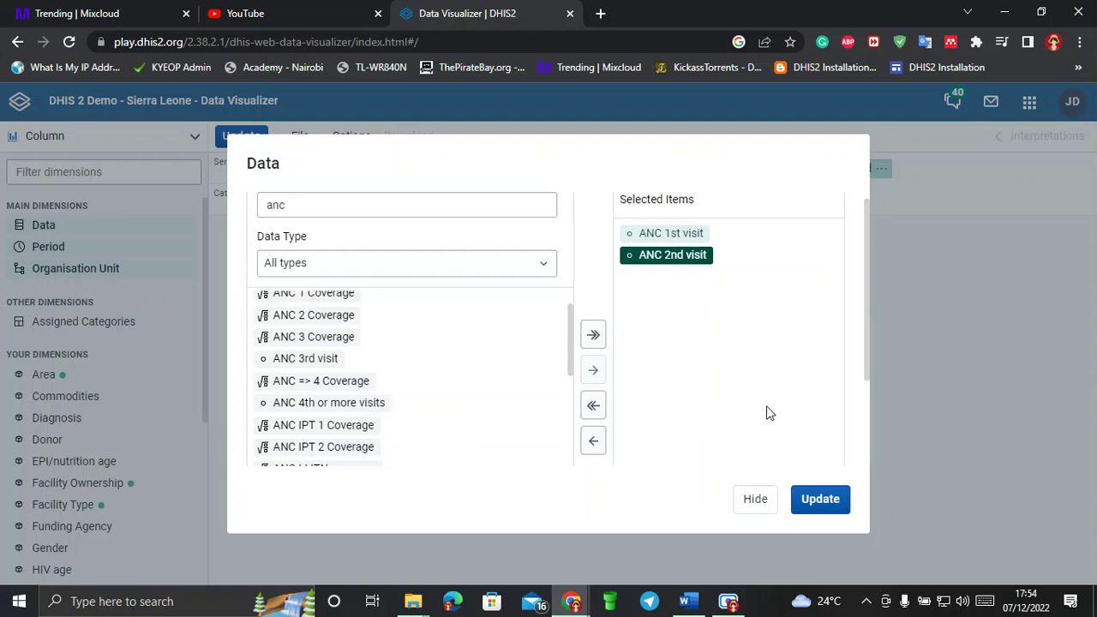
left_click(678, 235, "ctrl")
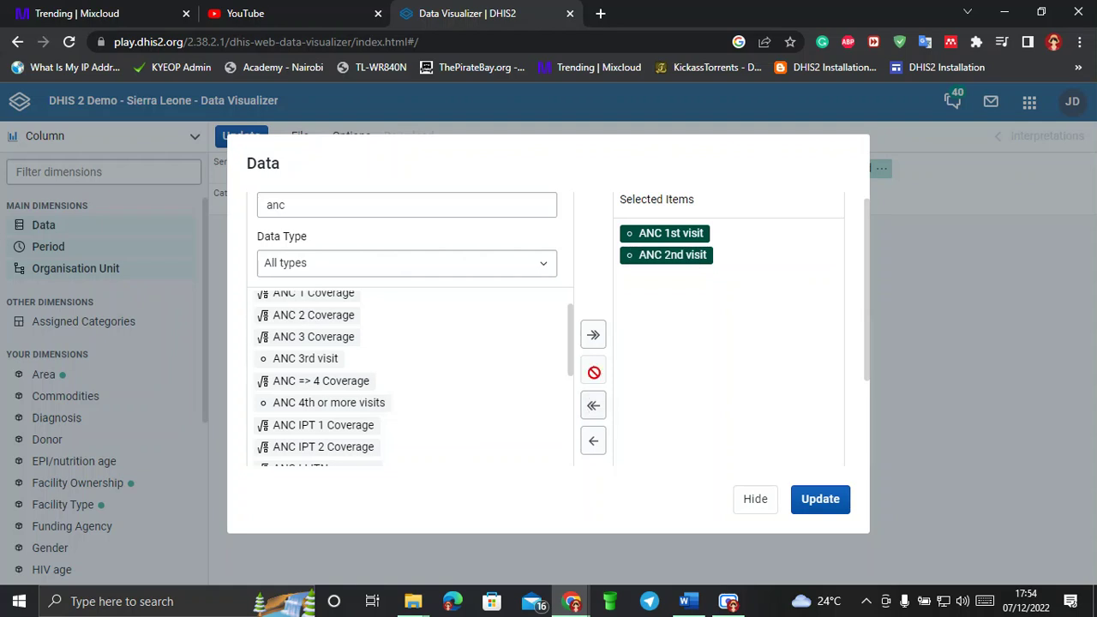
left_click(596, 440)
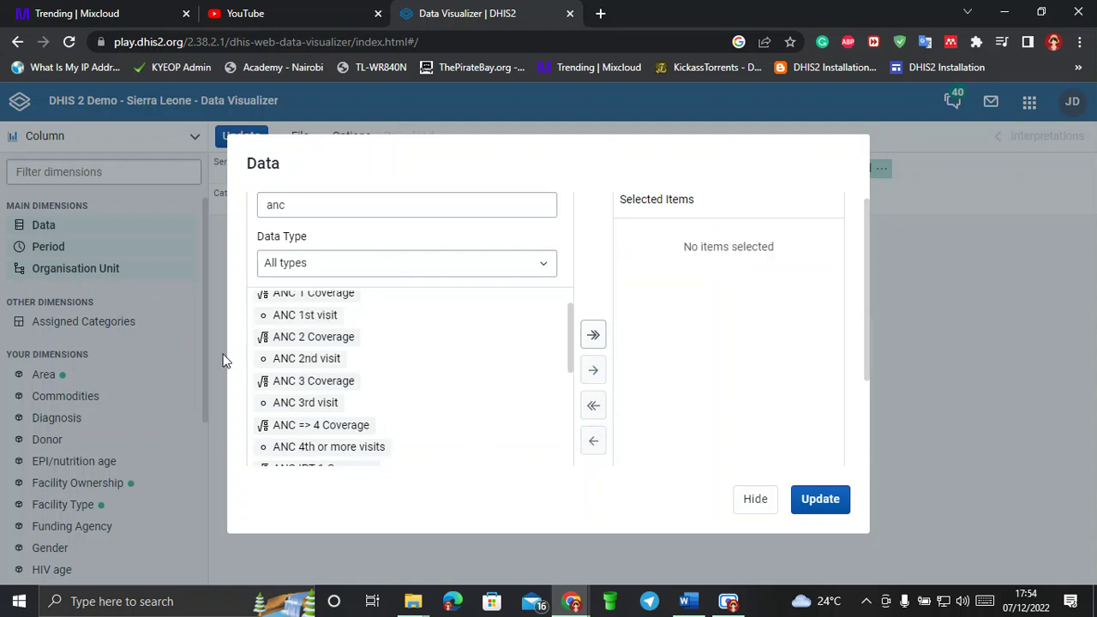
left_click(283, 317)
Add ANC 1st, 2nd, 3rd and 4th or more visits back, then hide the Data dialog
double_click(283, 317)
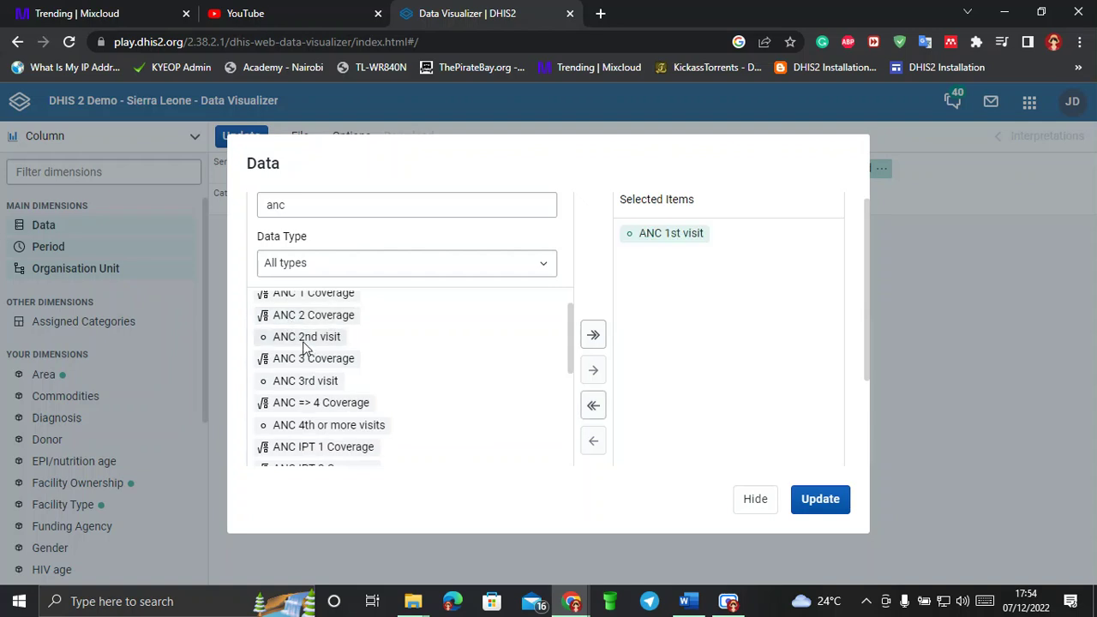
double_click(306, 339)
double_click(306, 359)
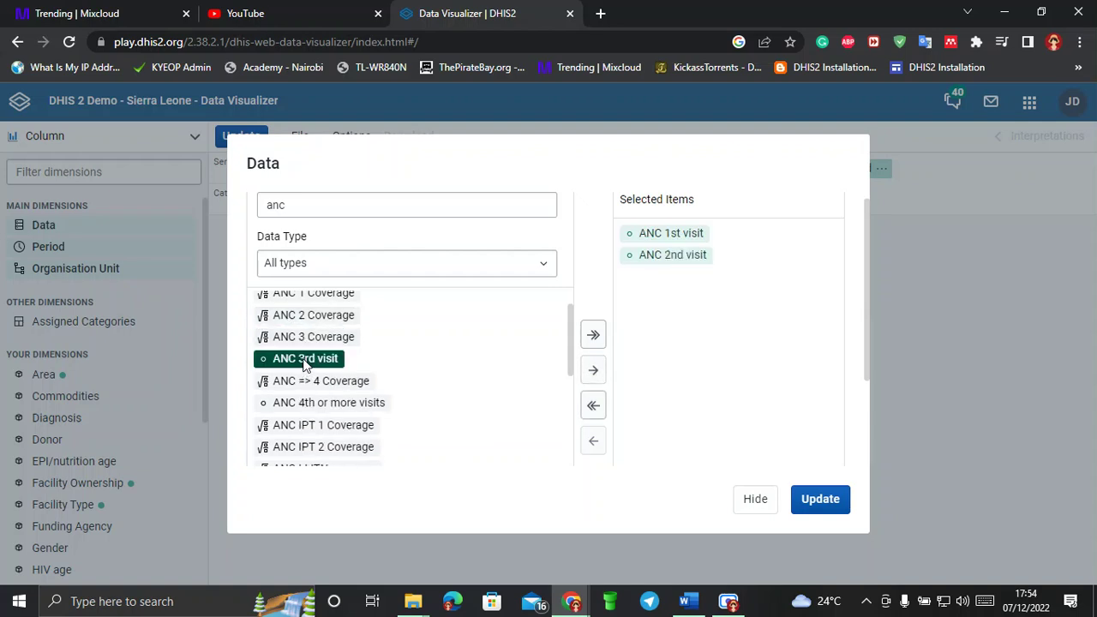
double_click(318, 384)
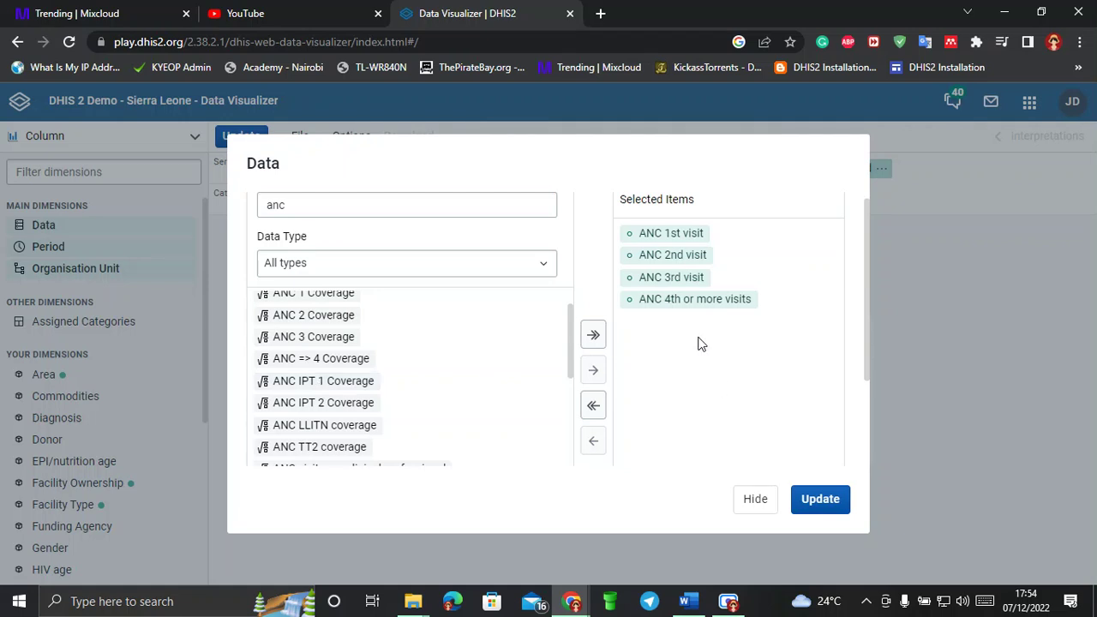
left_click(766, 502)
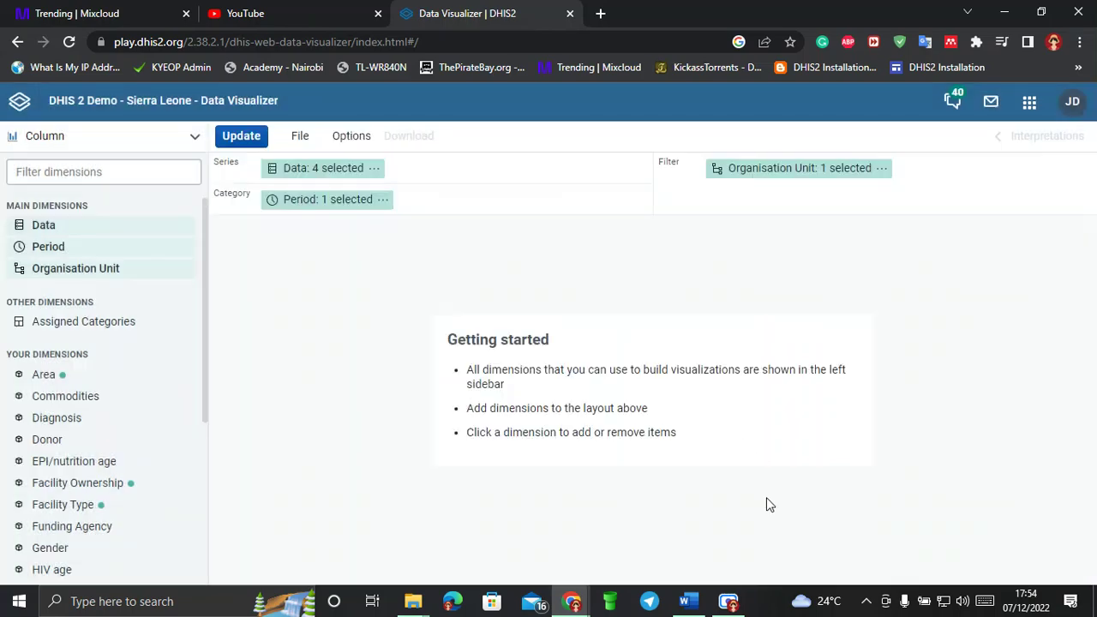
Open the Period dimension, showing Last 12 months selected
left_click(48, 247)
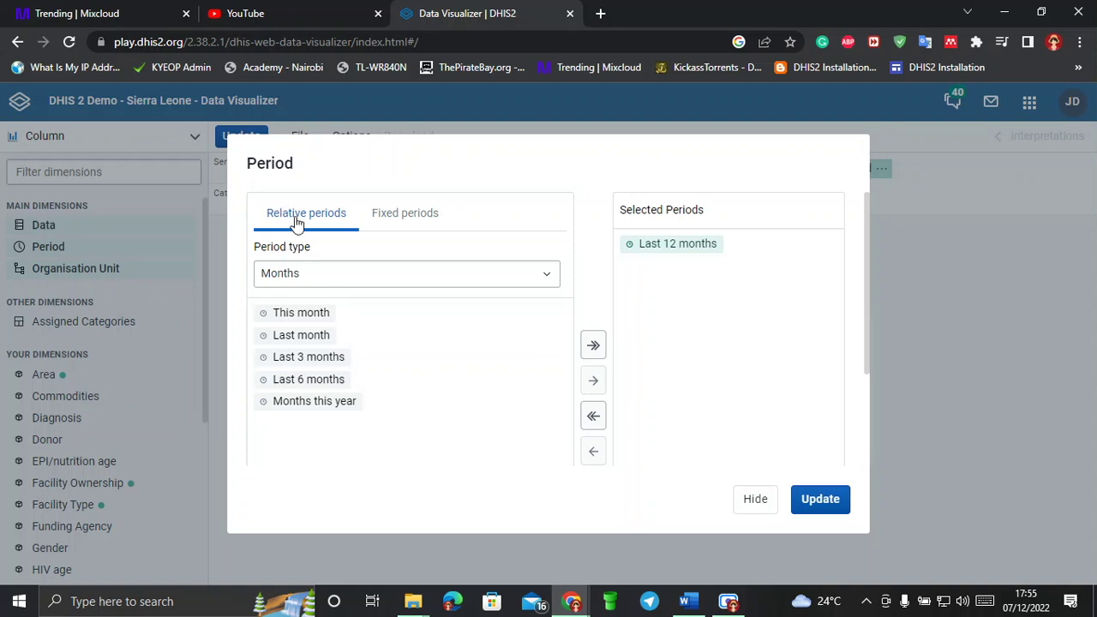
Try the Days and Bi-weeks relative period types, then settle on Years
left_click(308, 273)
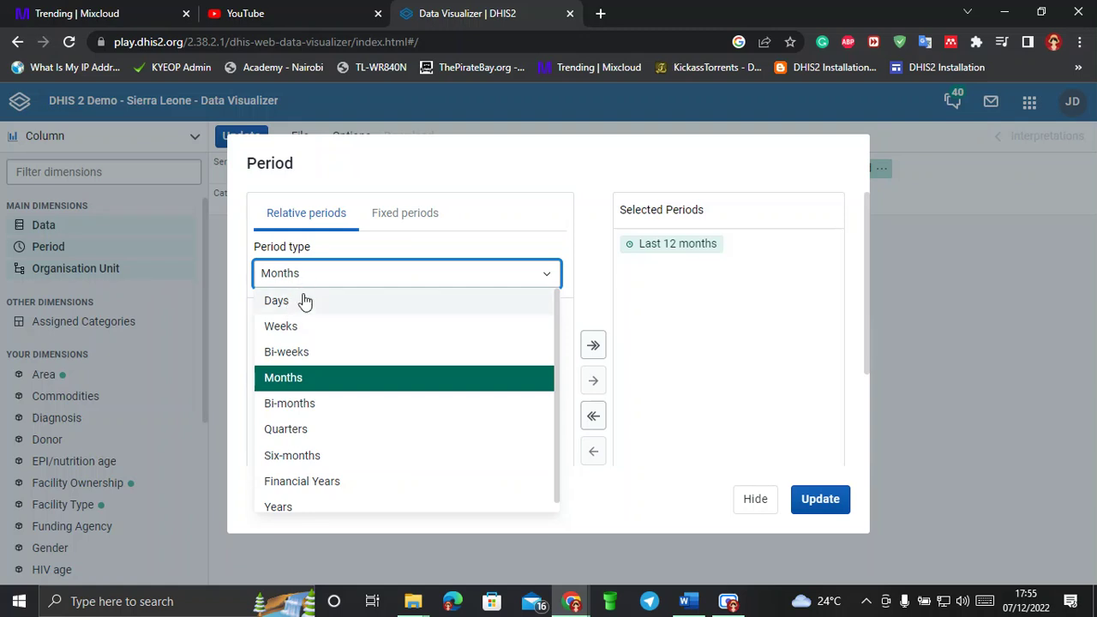
left_click(302, 304)
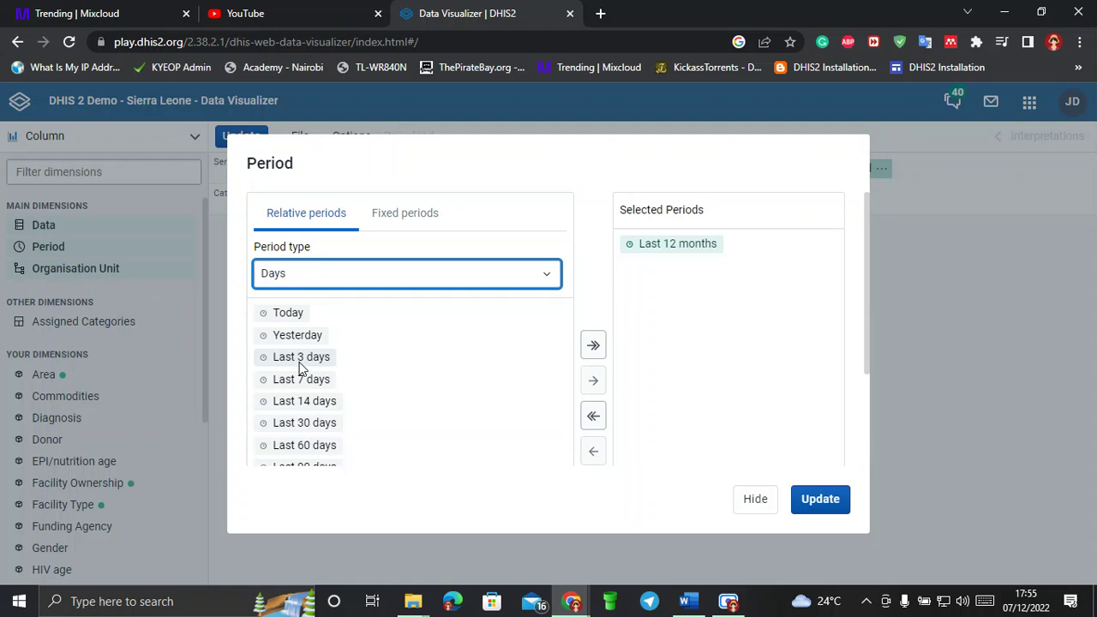
left_click(324, 276)
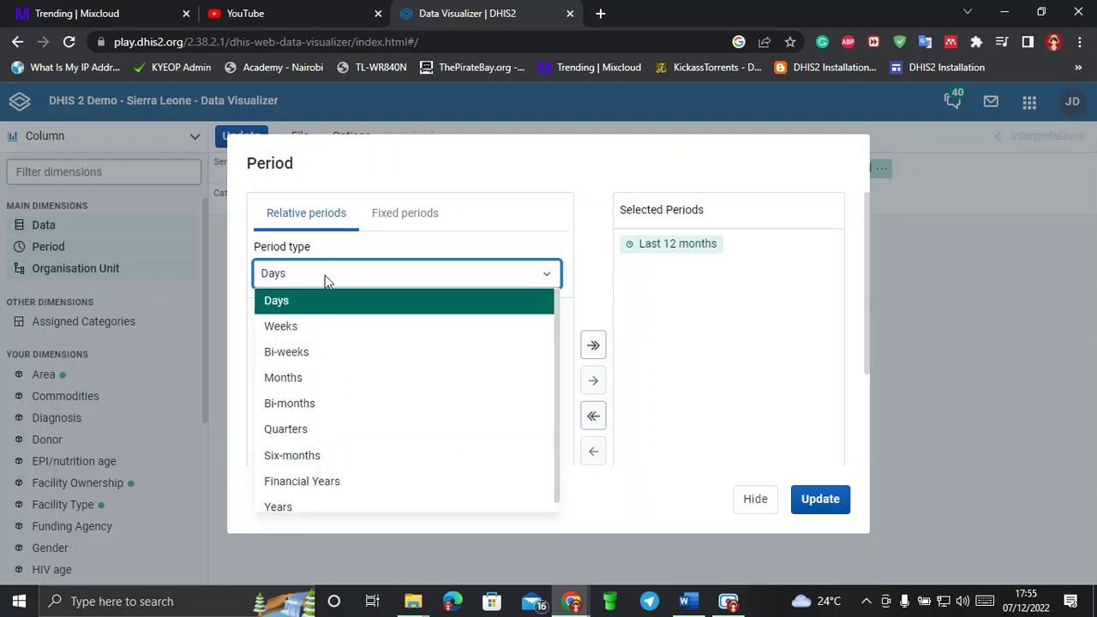
left_click(298, 353)
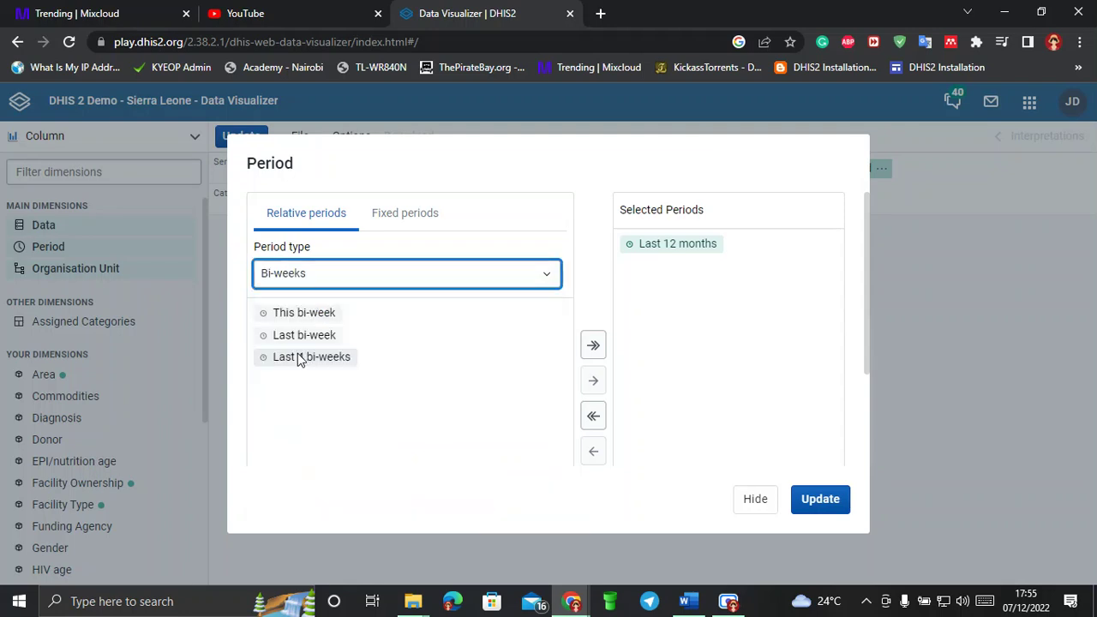
left_click(339, 276)
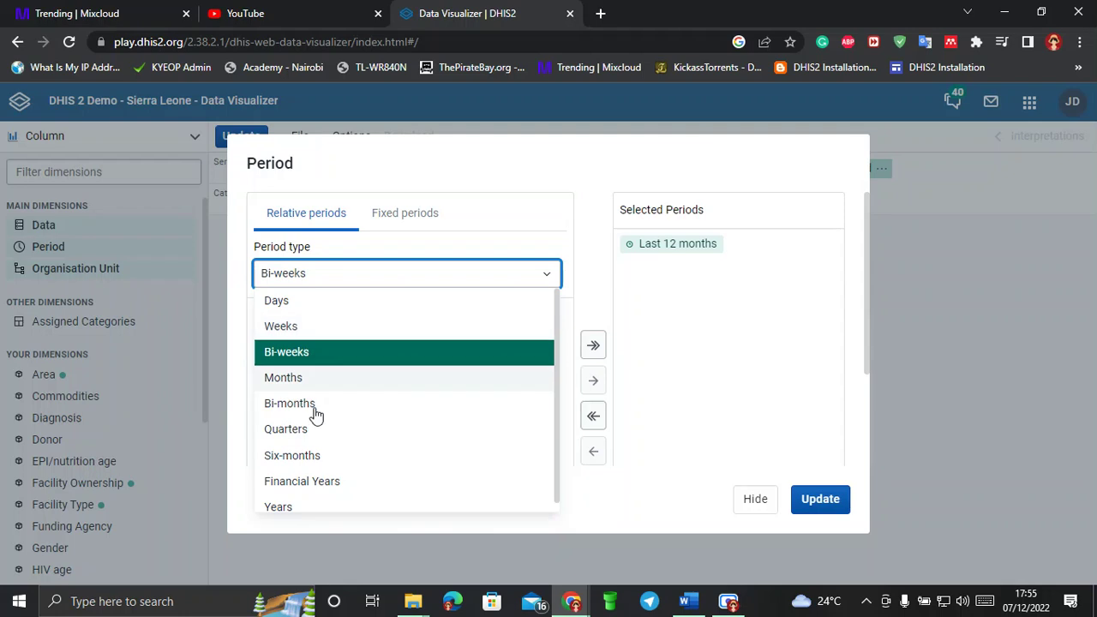
left_click(280, 507)
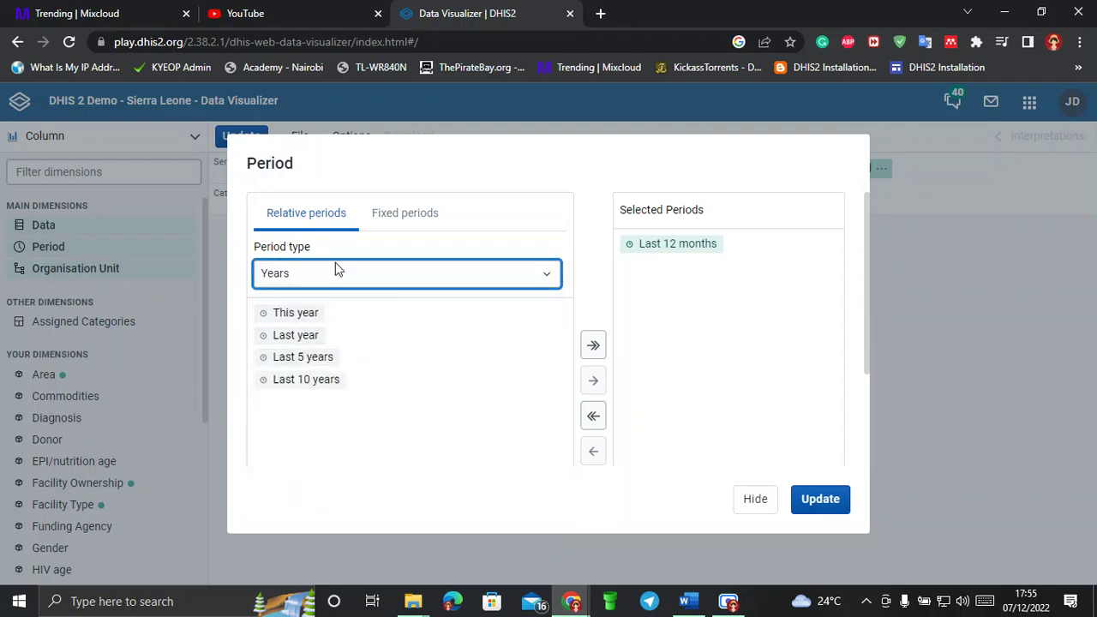
On the Fixed periods tab, adjust the year with the arrows, then enter 1990
left_click(411, 221)
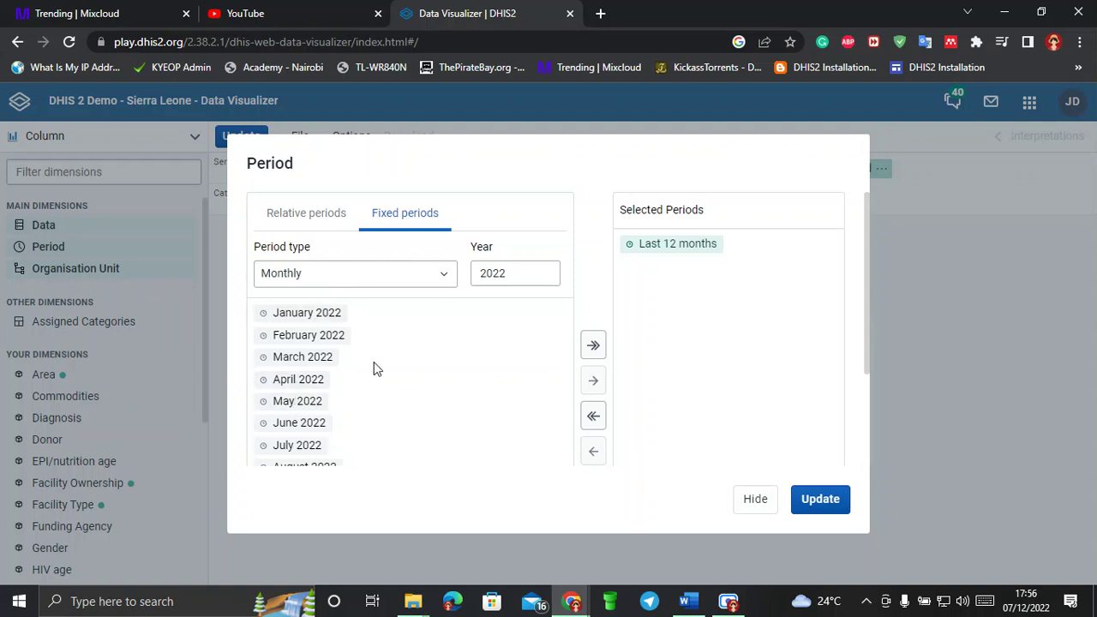
left_click(507, 273)
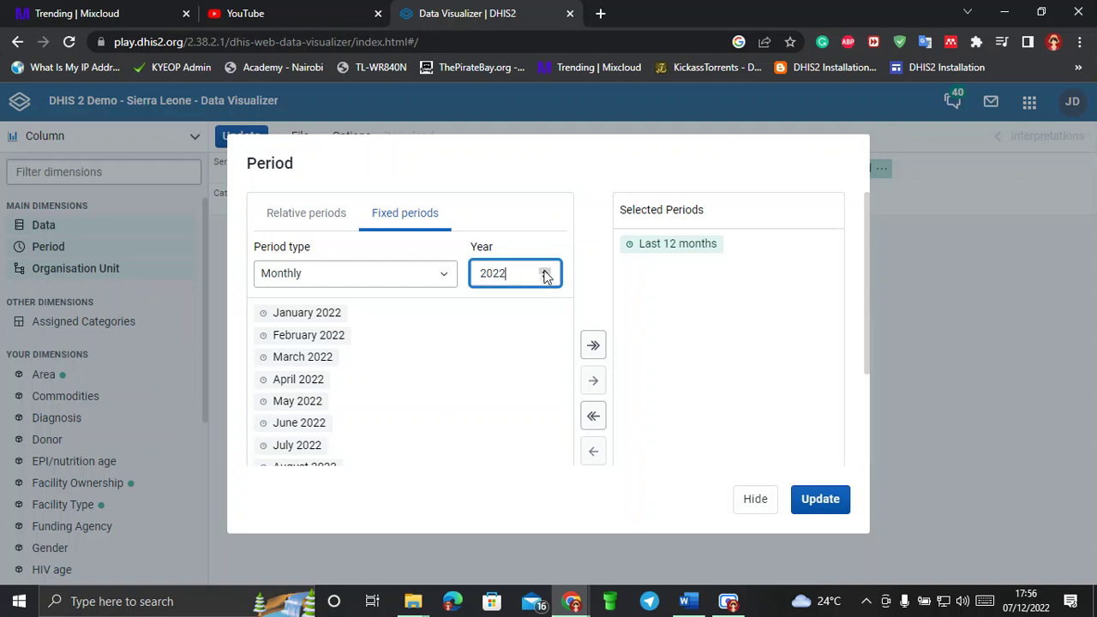
left_click(545, 270)
left_click(546, 278)
left_click(545, 278)
left_click(546, 278)
left_click(547, 279)
left_click(546, 279)
double_click(495, 274)
type("1990")
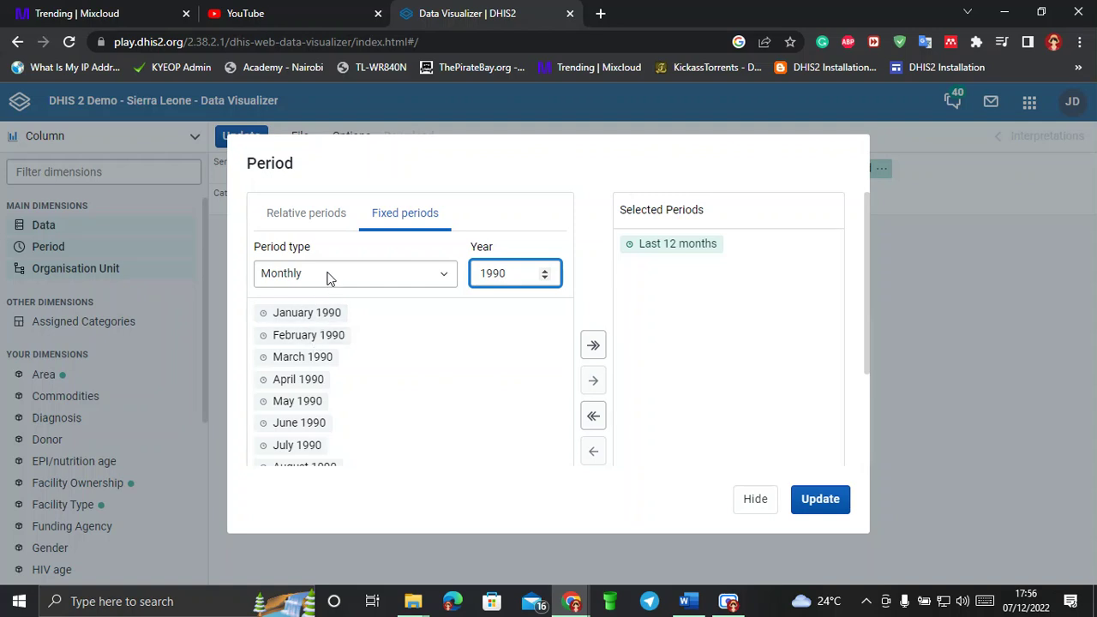
Set the fixed period type to Yearly and the year to 2022
left_click(408, 271)
scroll(292, 474, "down", 3)
left_click(293, 465)
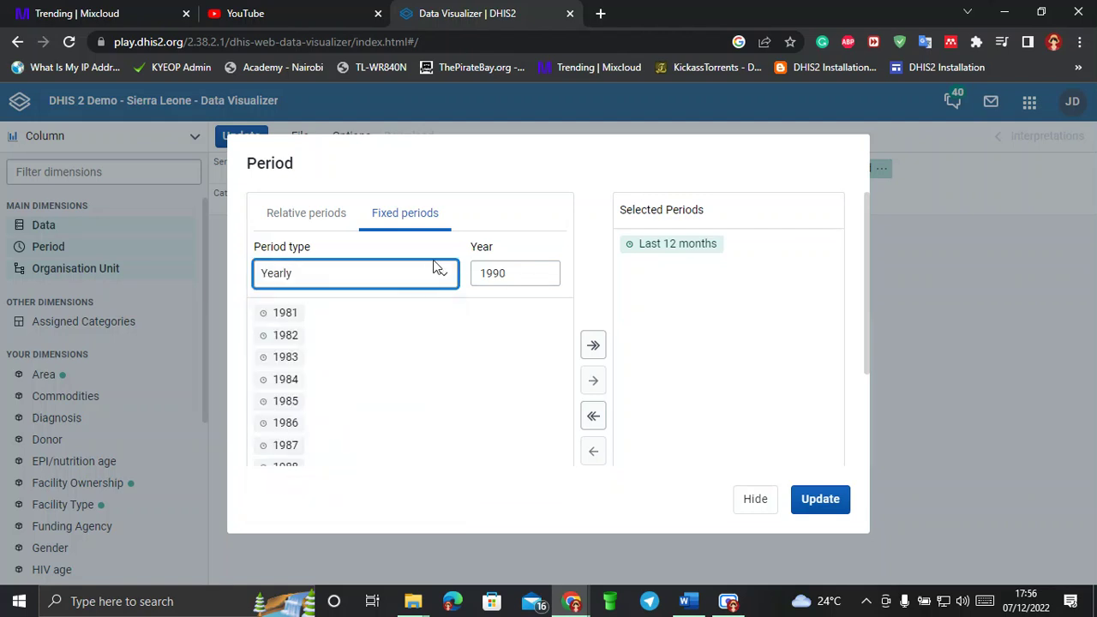
scroll(305, 401, "down", 3)
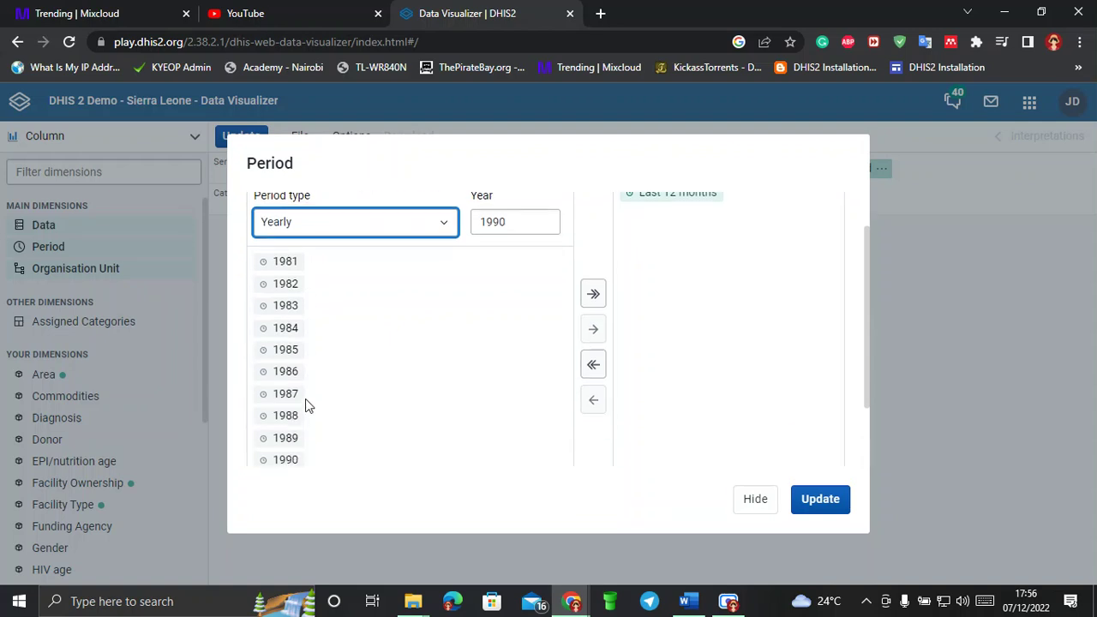
scroll(400, 315, "up", 3)
double_click(502, 274)
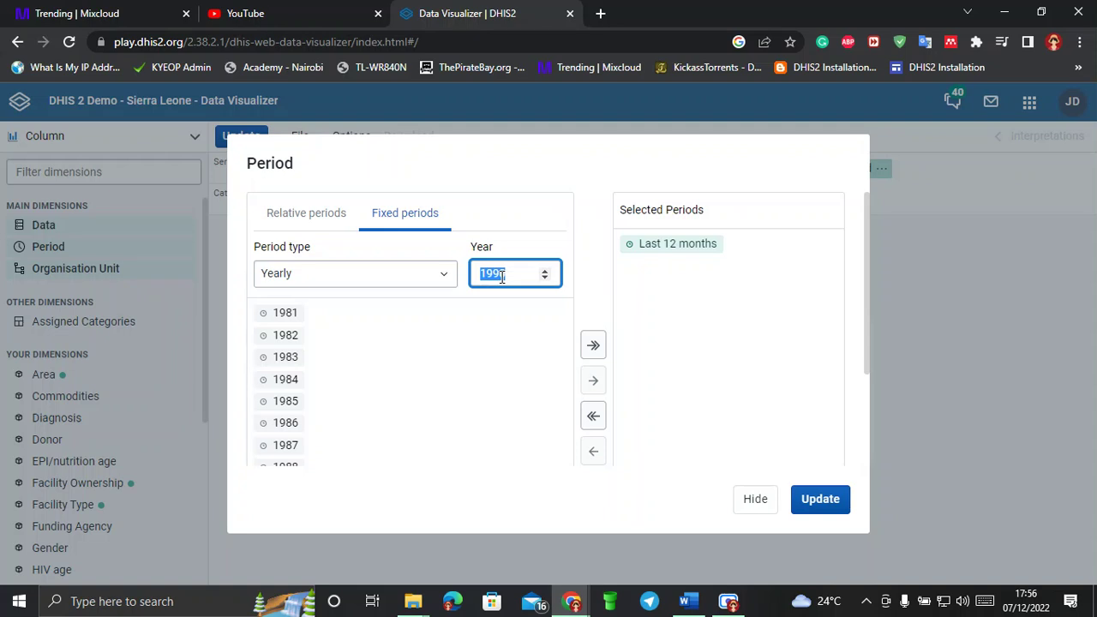
type("20")
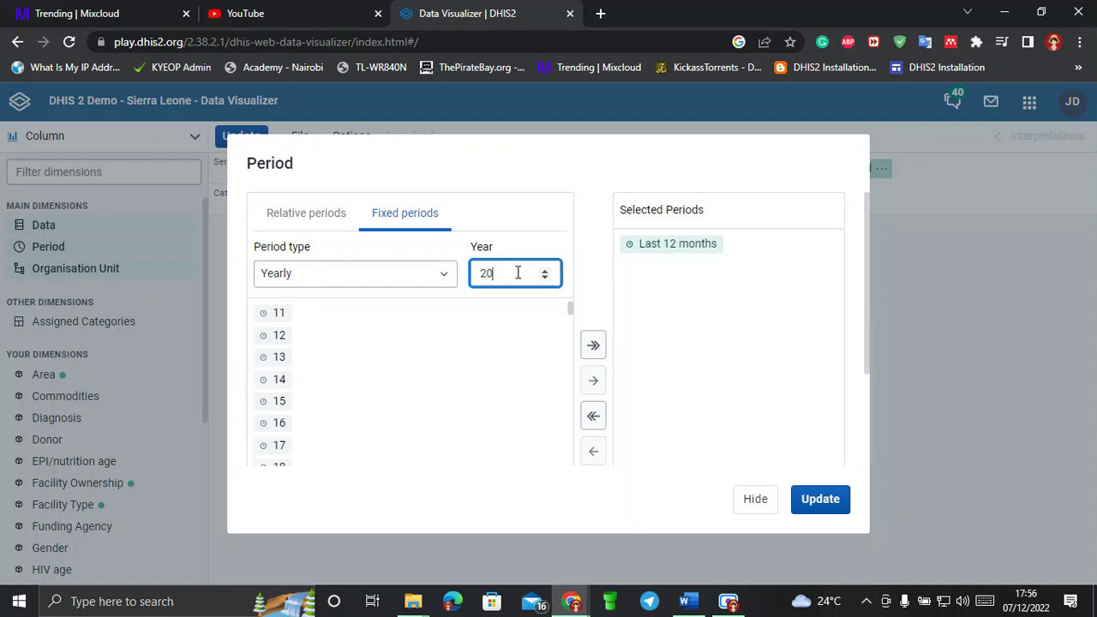
type("22")
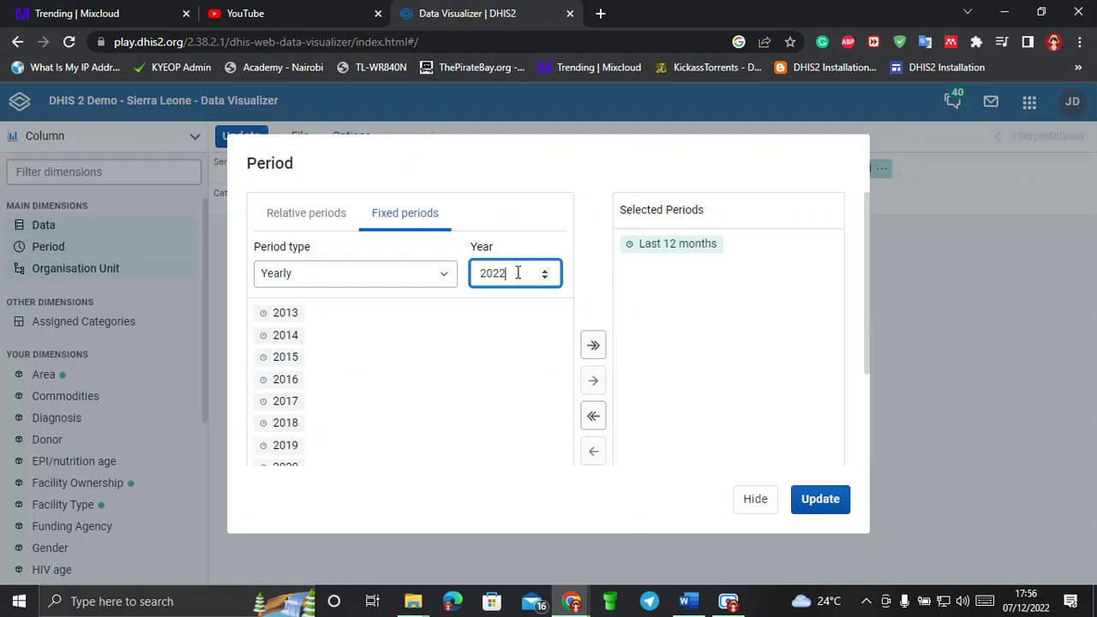
scroll(296, 385, "down", 3)
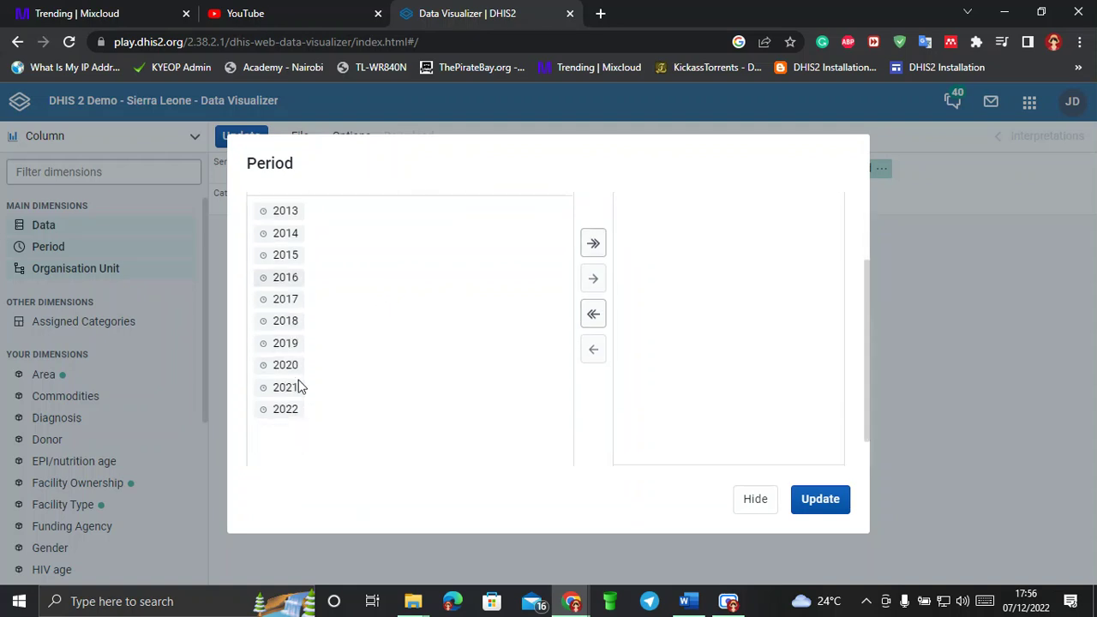
scroll(299, 385, "up", 3)
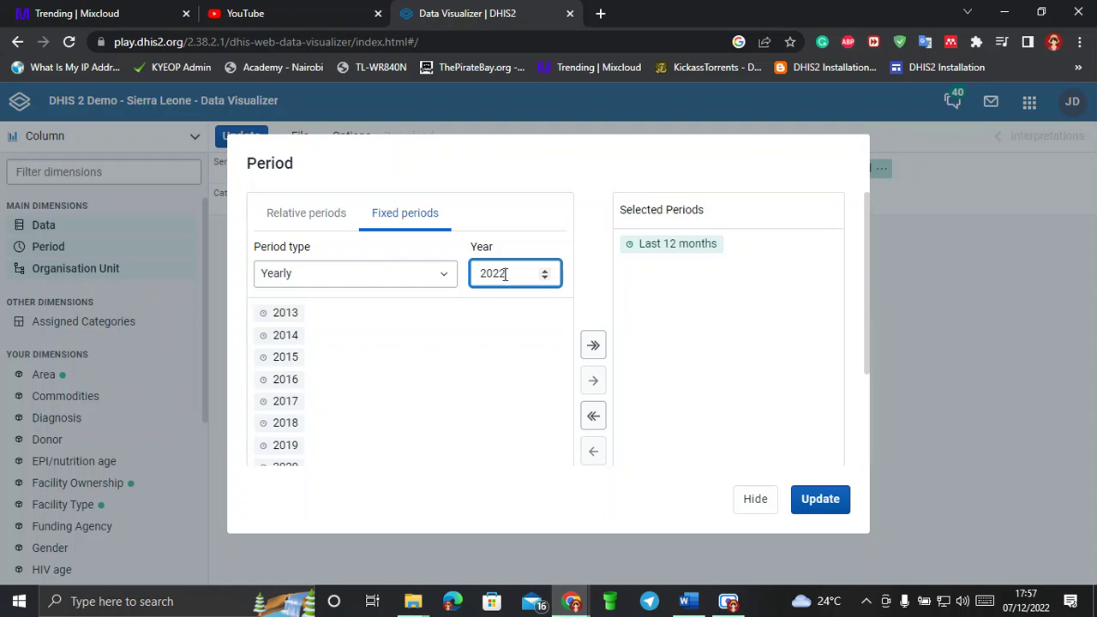
Remove Last 12 months and add 2013 to the chosen periods
double_click(665, 244)
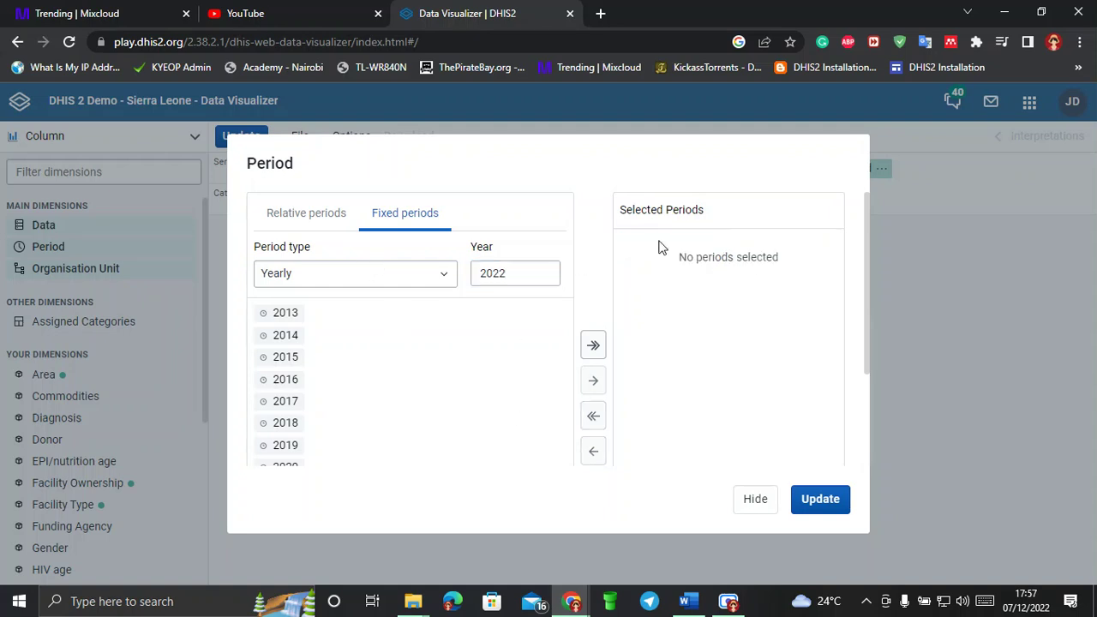
left_click(281, 316)
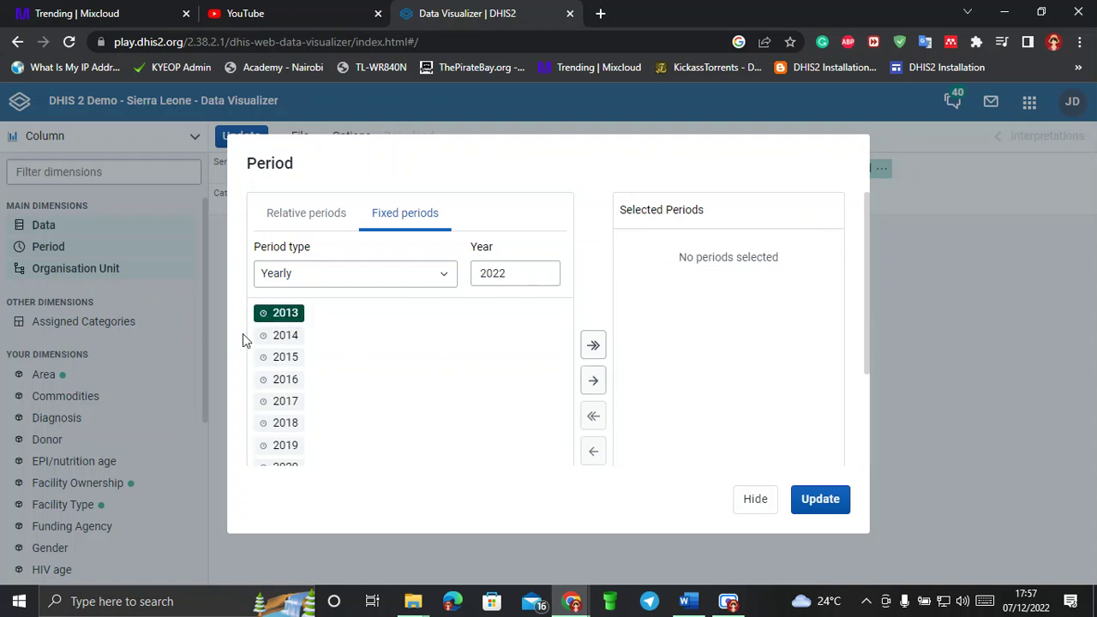
double_click(290, 318)
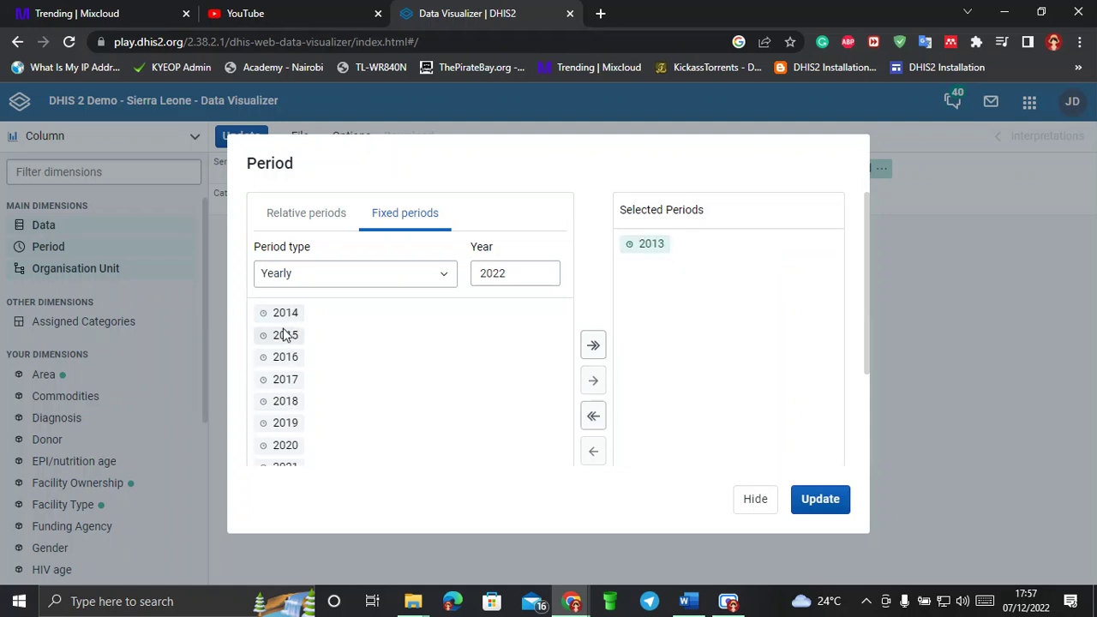
Add 2014, 2015 and 2016 to the chosen periods, then deselect all periods
left_click(284, 323)
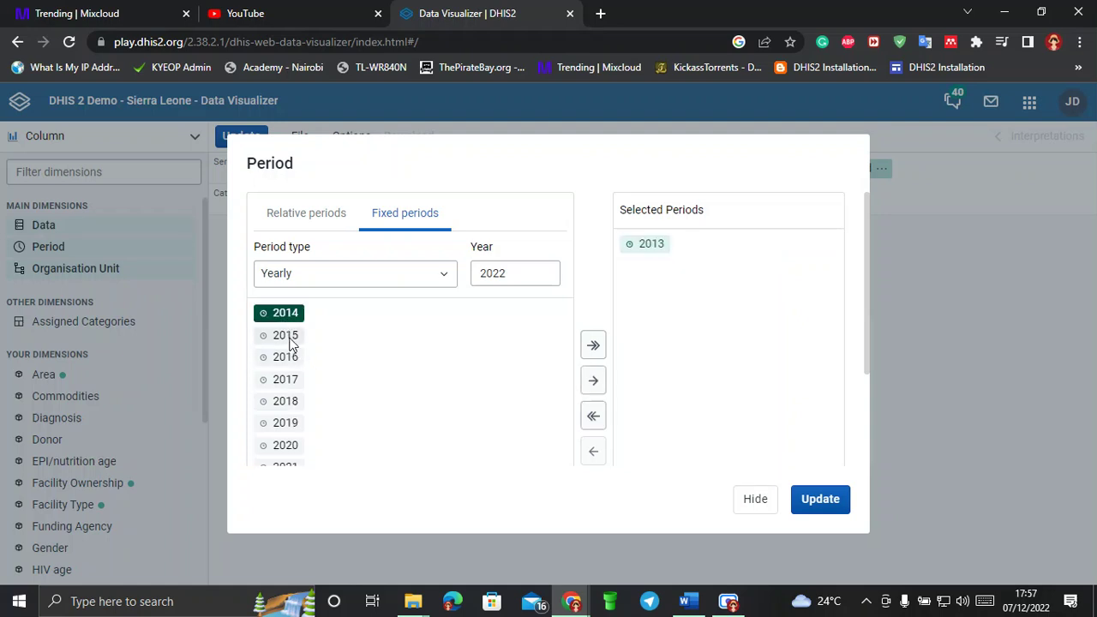
left_click(290, 341, "ctrl")
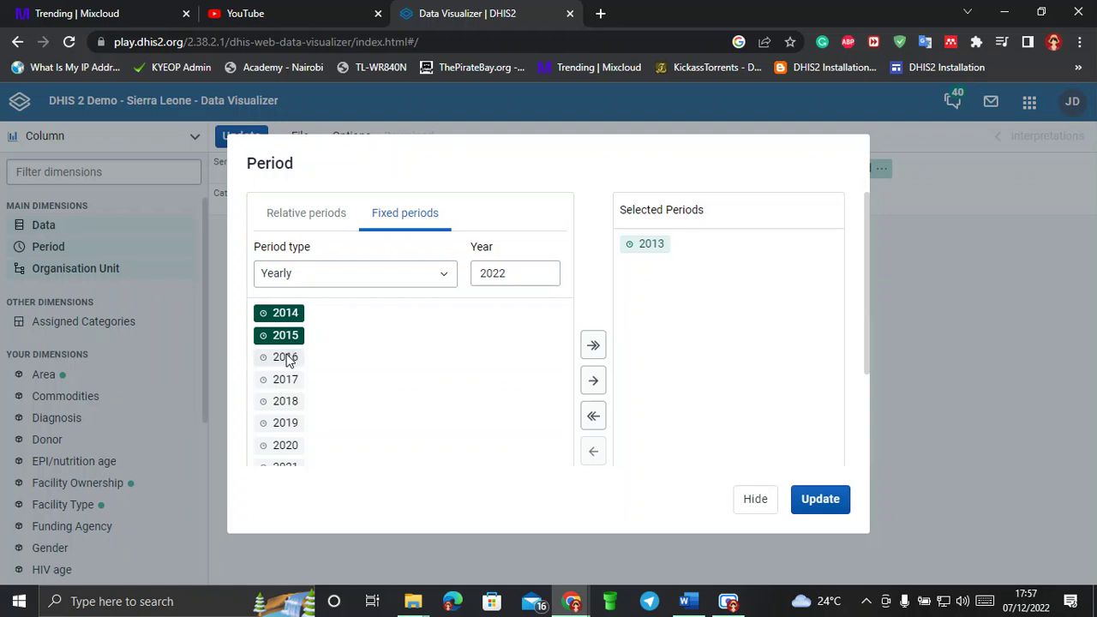
left_click(286, 357, "ctrl")
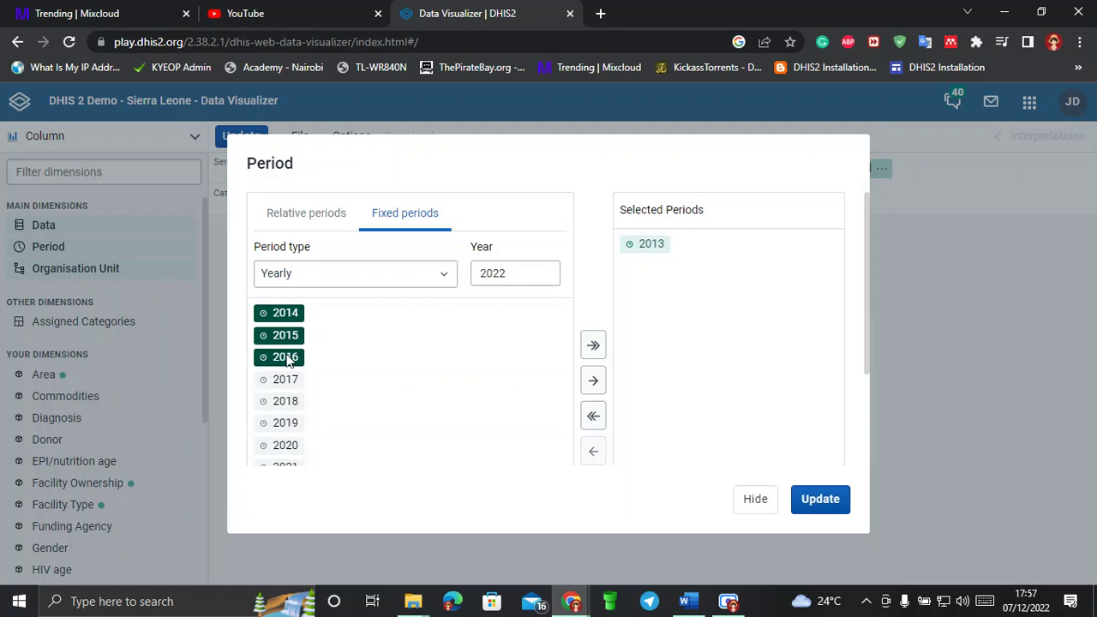
left_click(595, 383)
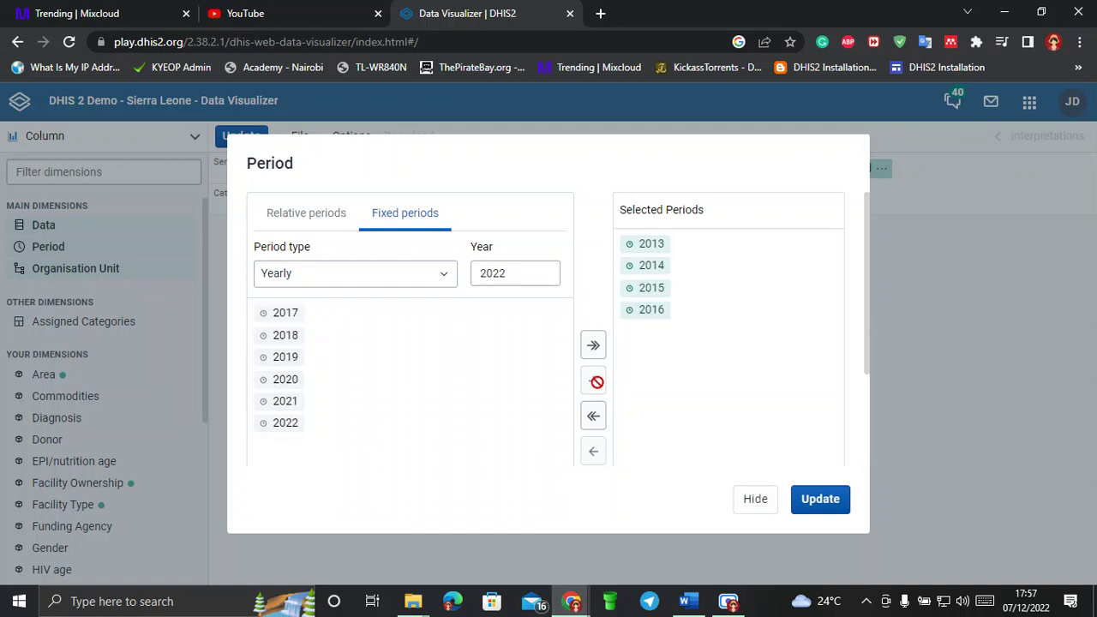
left_click(593, 419)
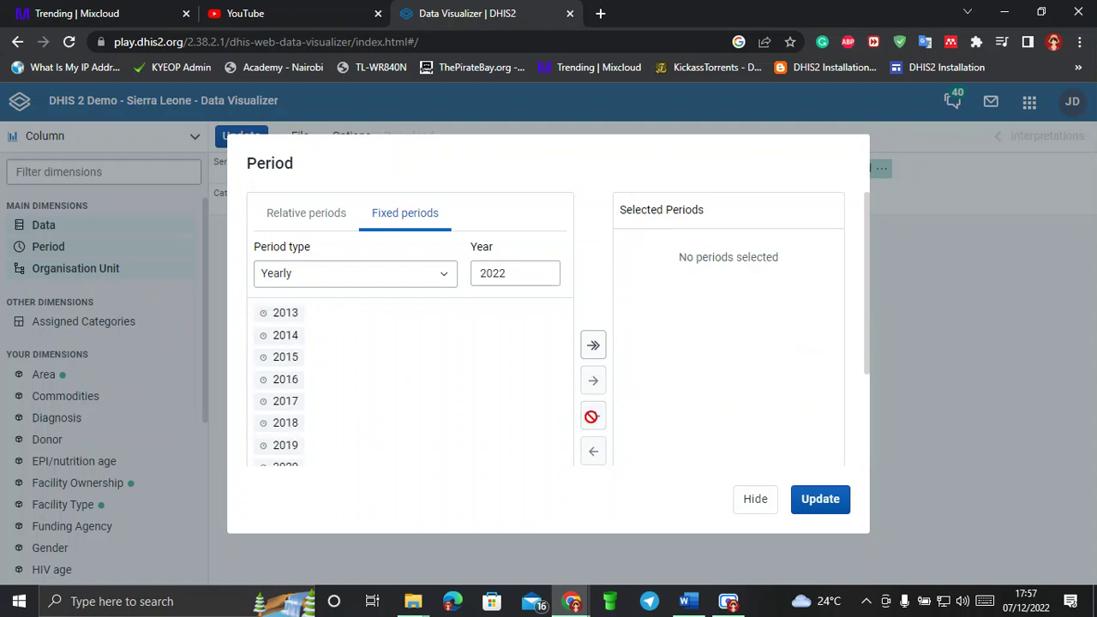
Select Last 6 months from the Months relative period type and hide the dialog
left_click(319, 219)
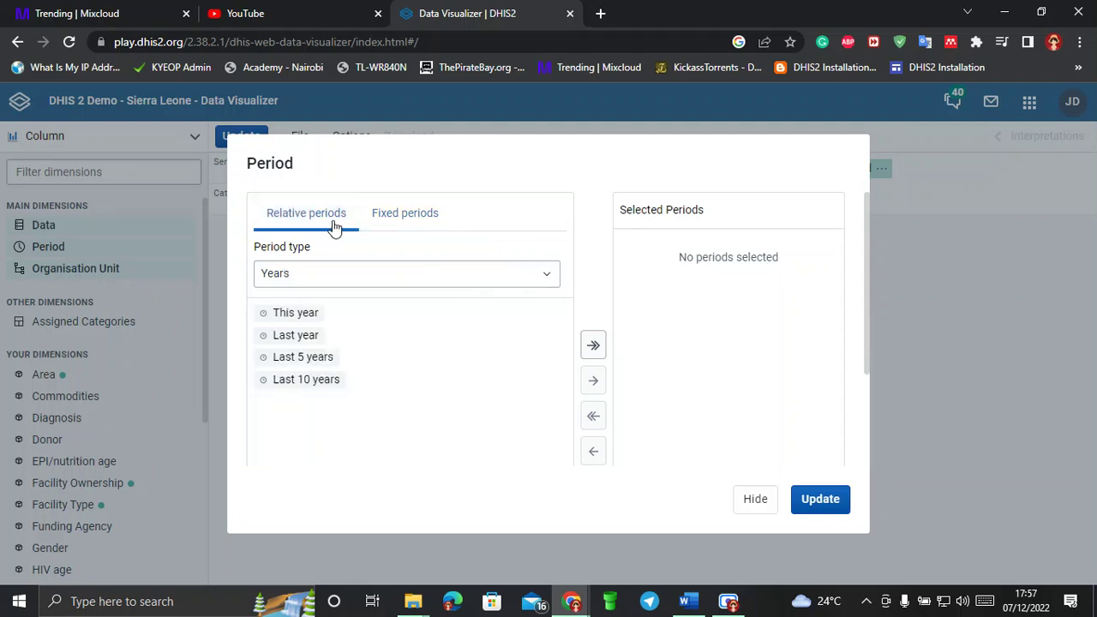
left_click(341, 278)
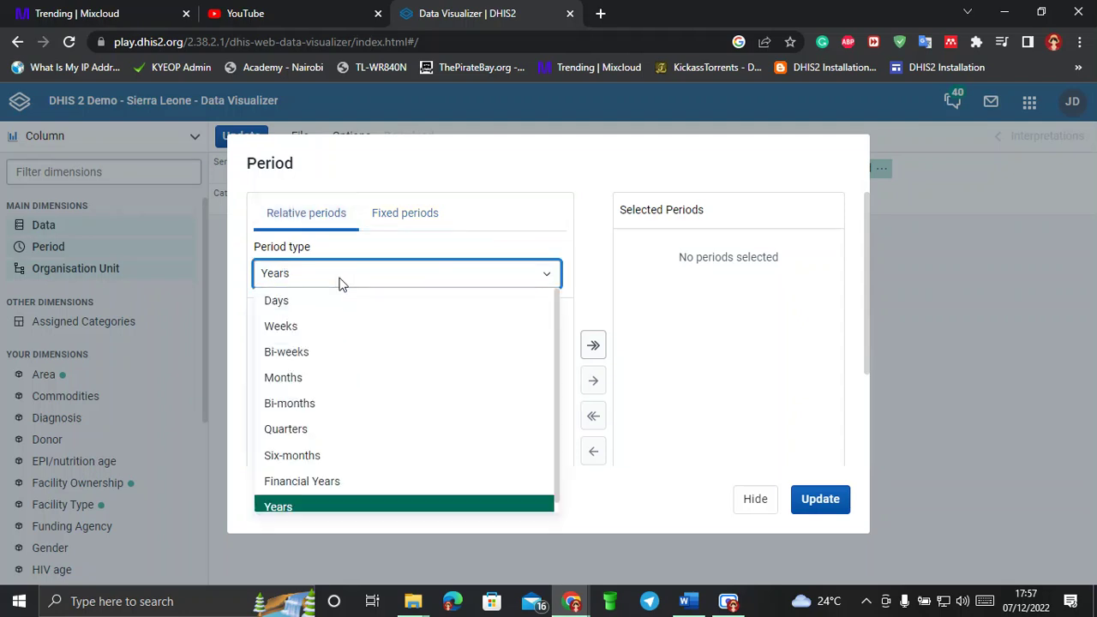
left_click(310, 381)
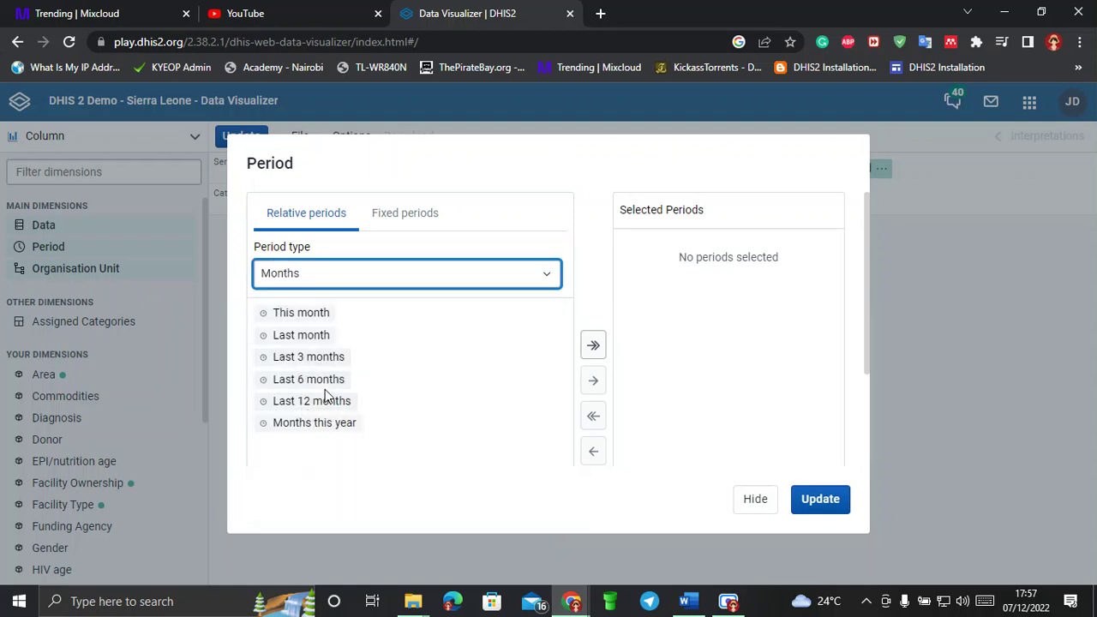
left_click(319, 386)
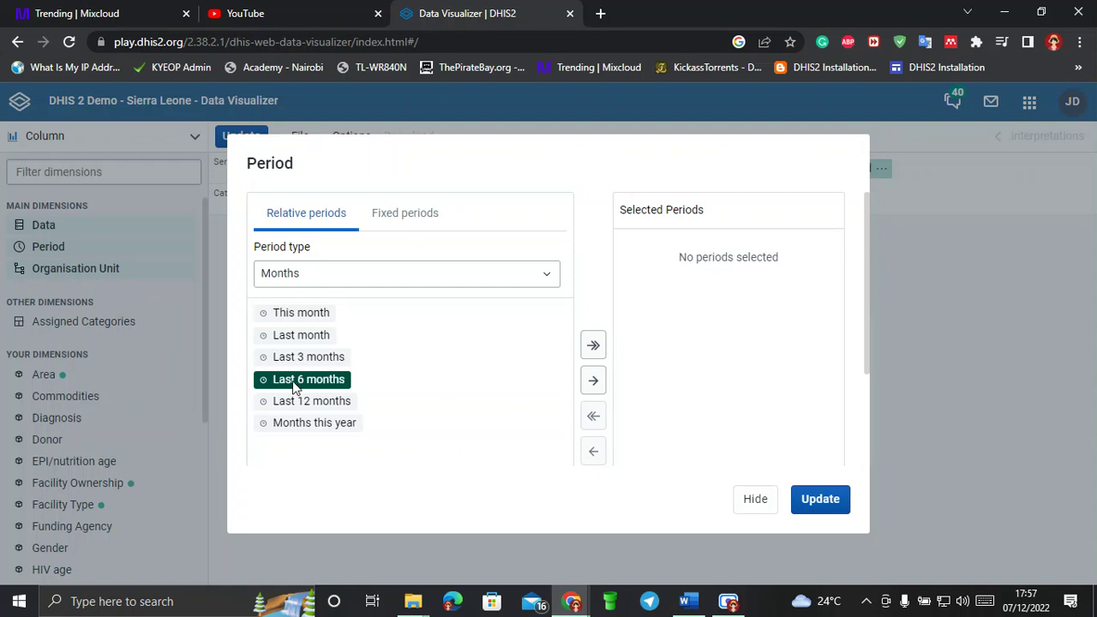
double_click(295, 385)
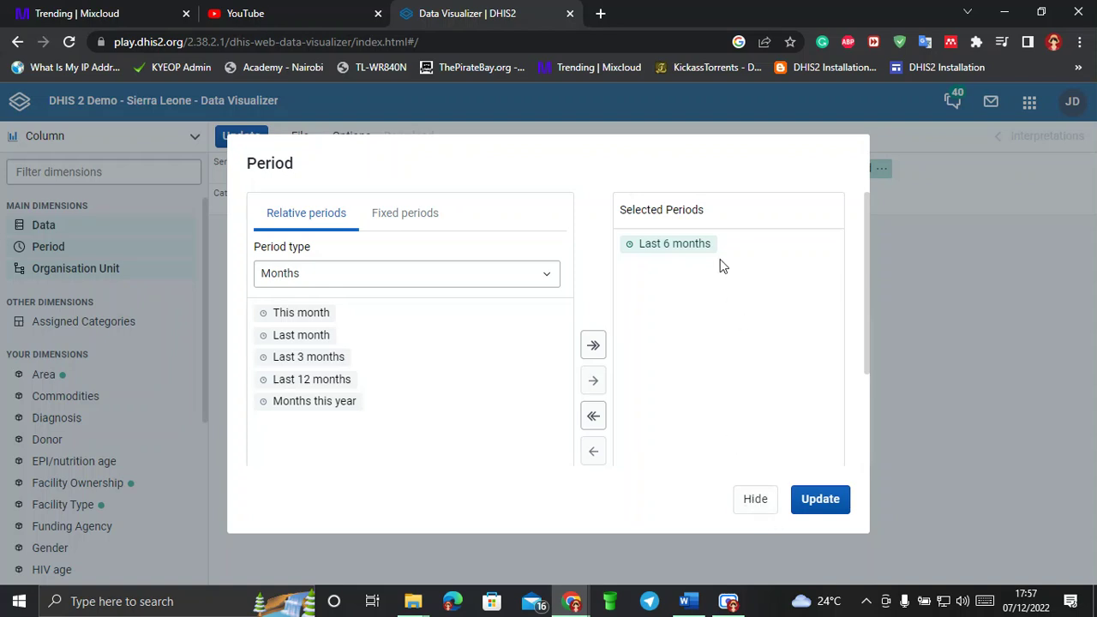
left_click(754, 498)
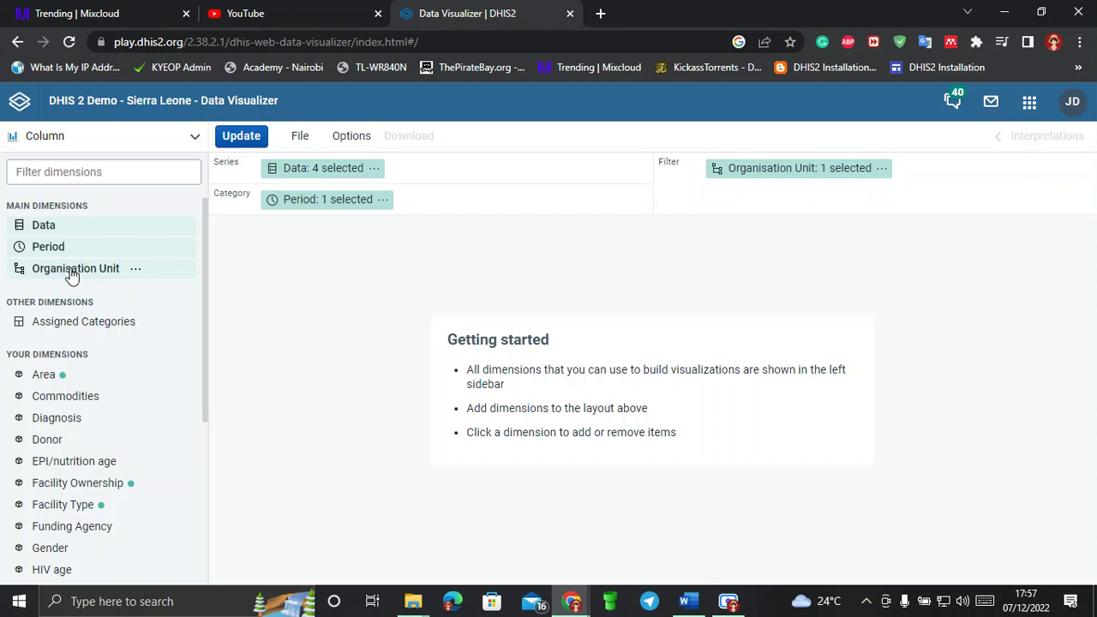
Replace User organisation unit with Sierra Leone and update the column chart
left_click(72, 272)
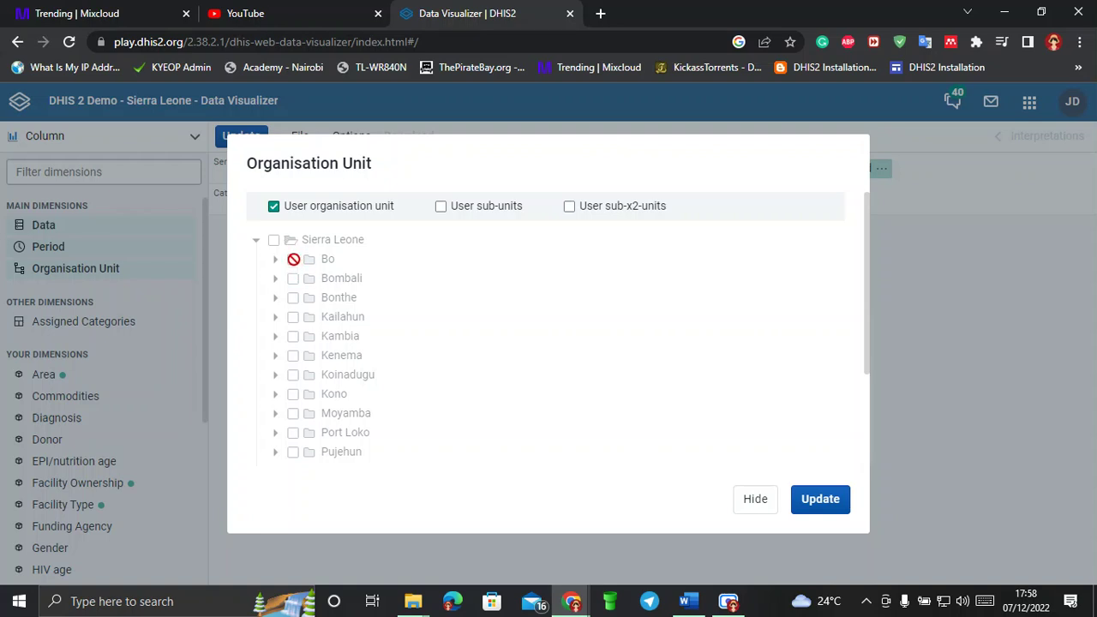
left_click(273, 206)
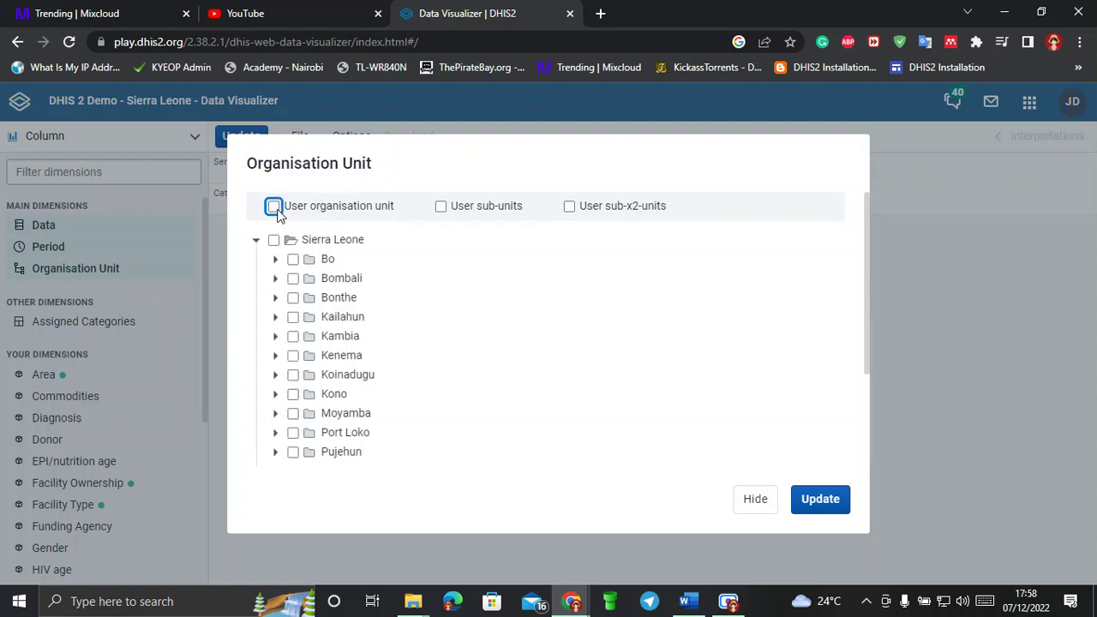
left_click(274, 206)
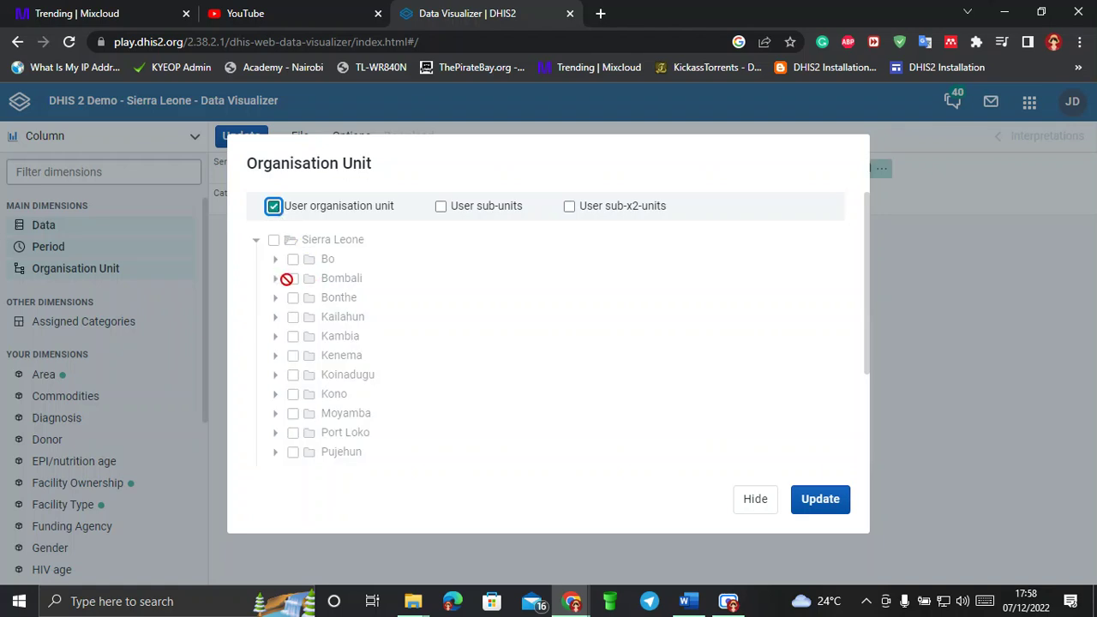
left_click(273, 206)
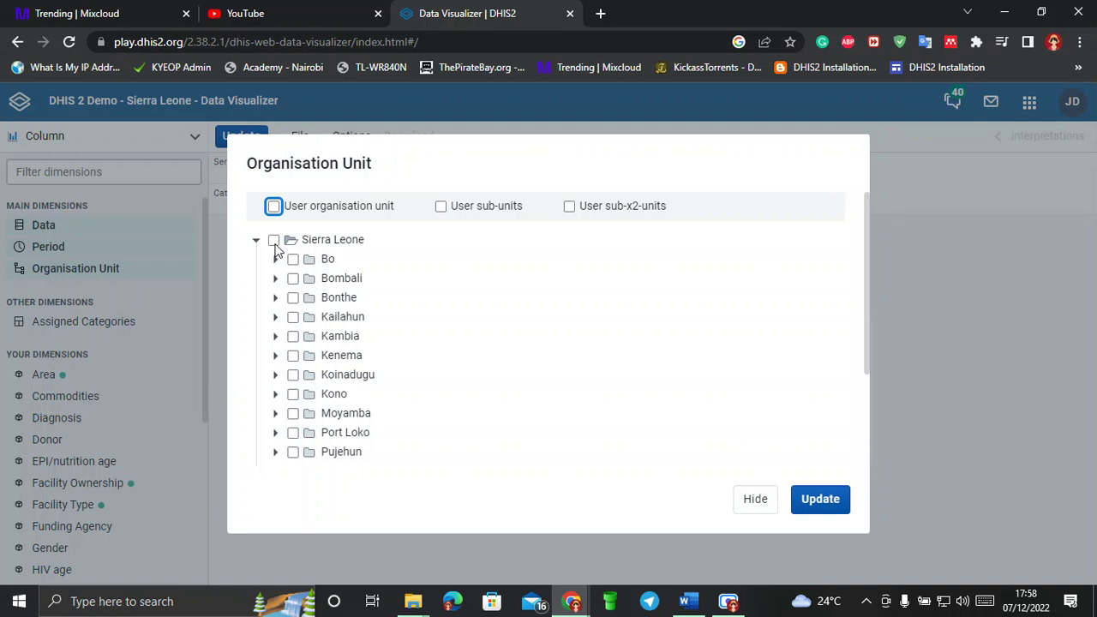
left_click(273, 241)
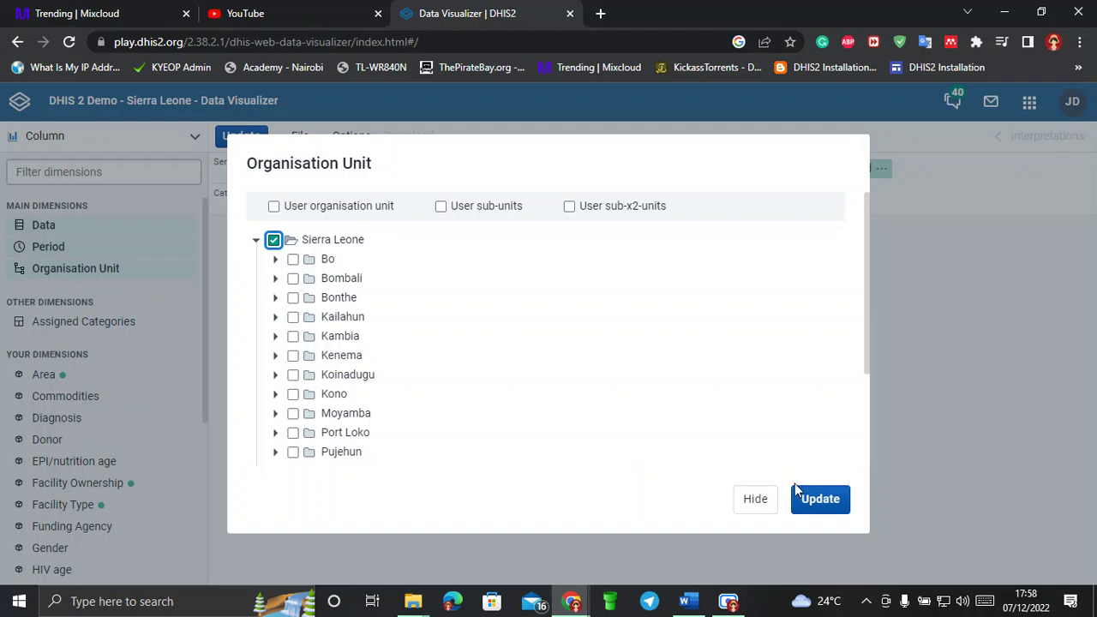
left_click(811, 498)
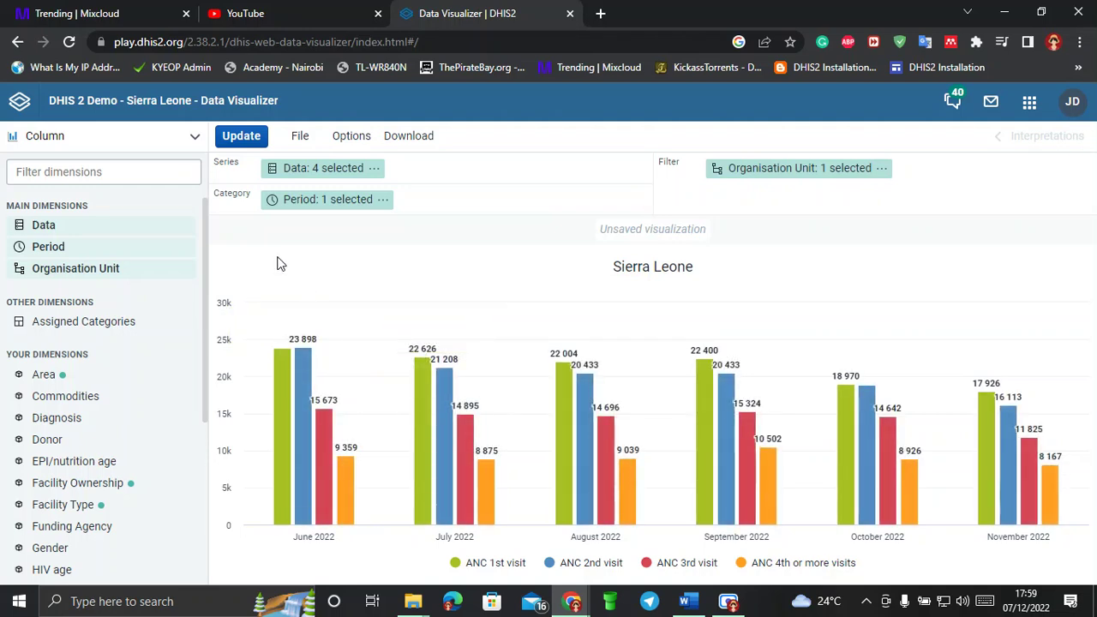
left_click(197, 140)
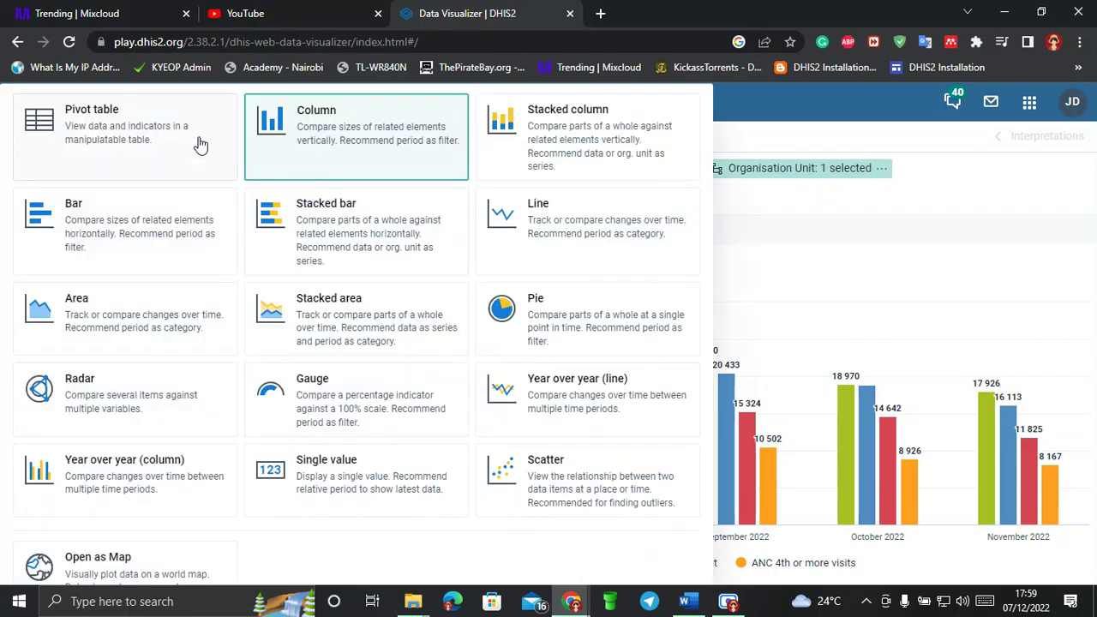
left_click(520, 142)
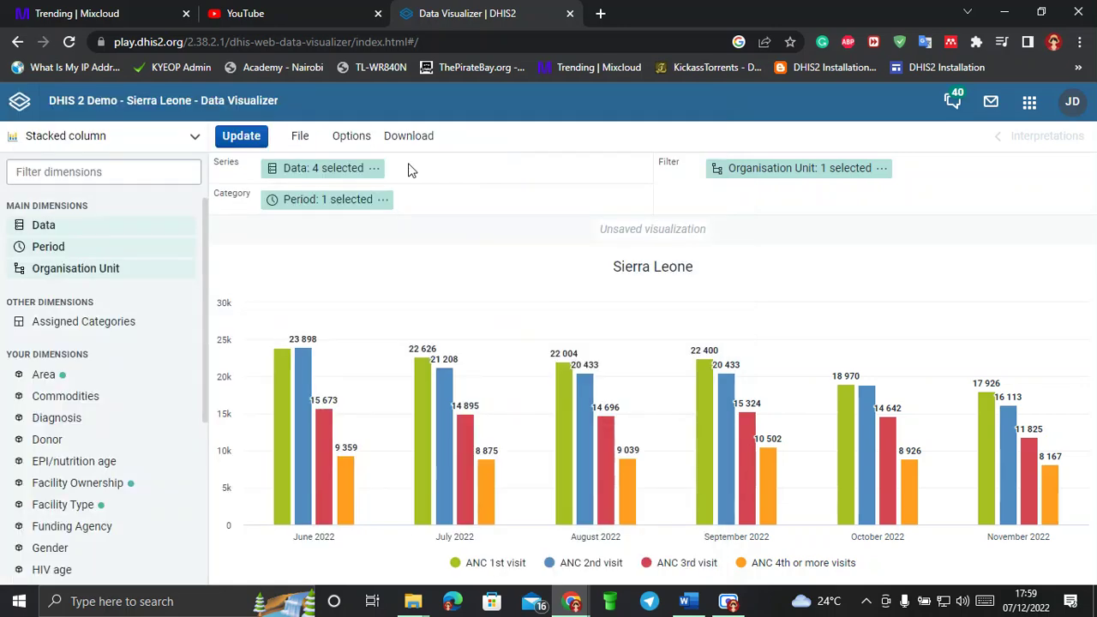
left_click(240, 138)
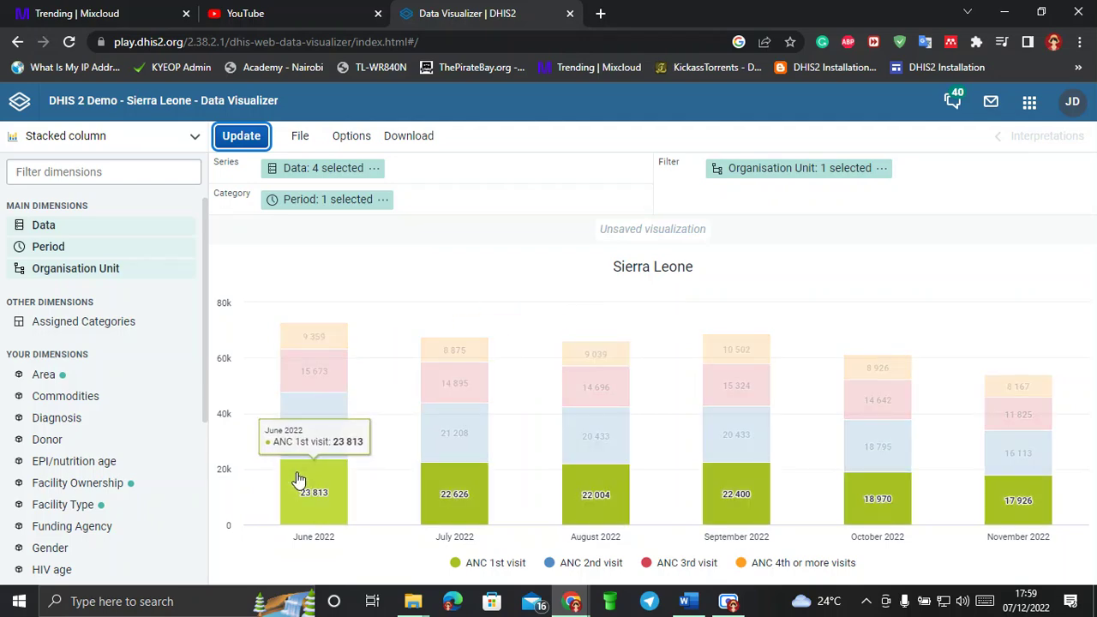
left_click(193, 141)
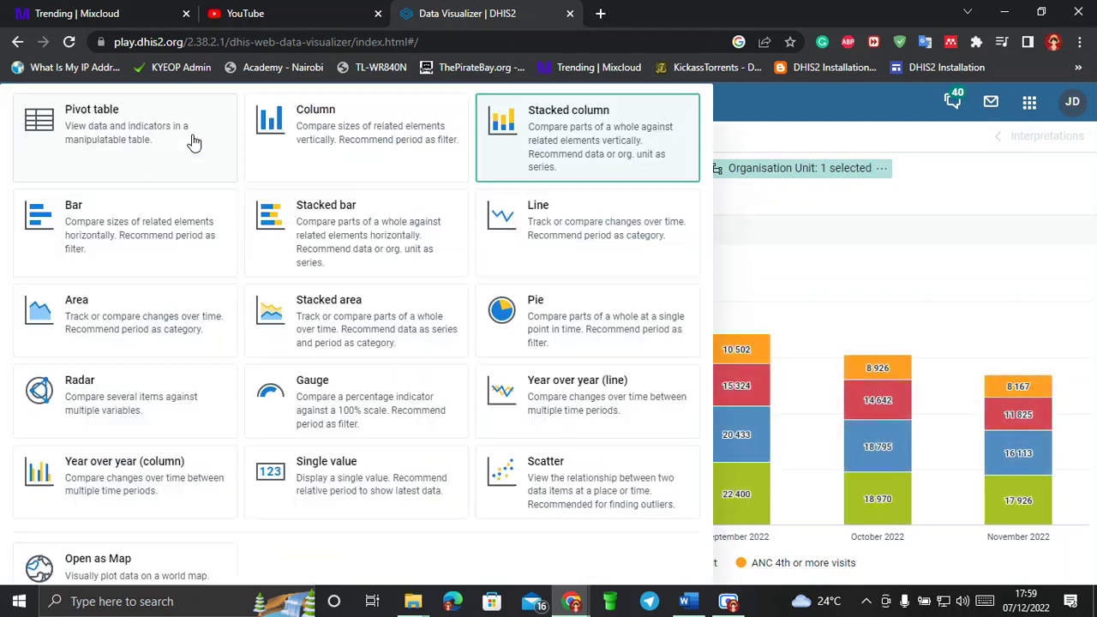
left_click(107, 228)
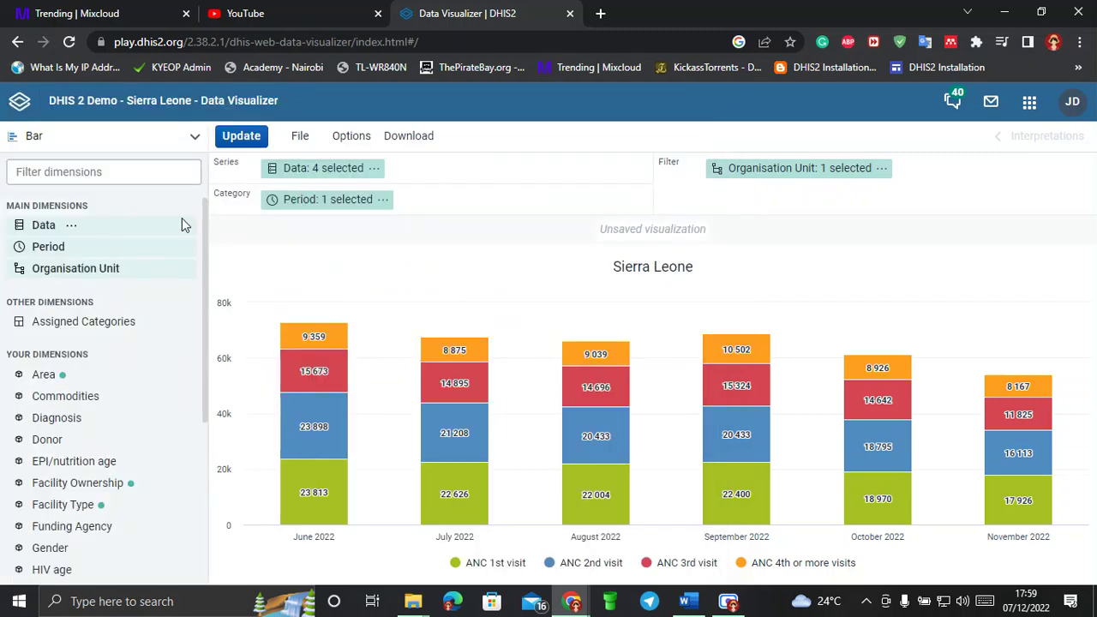
left_click(195, 138)
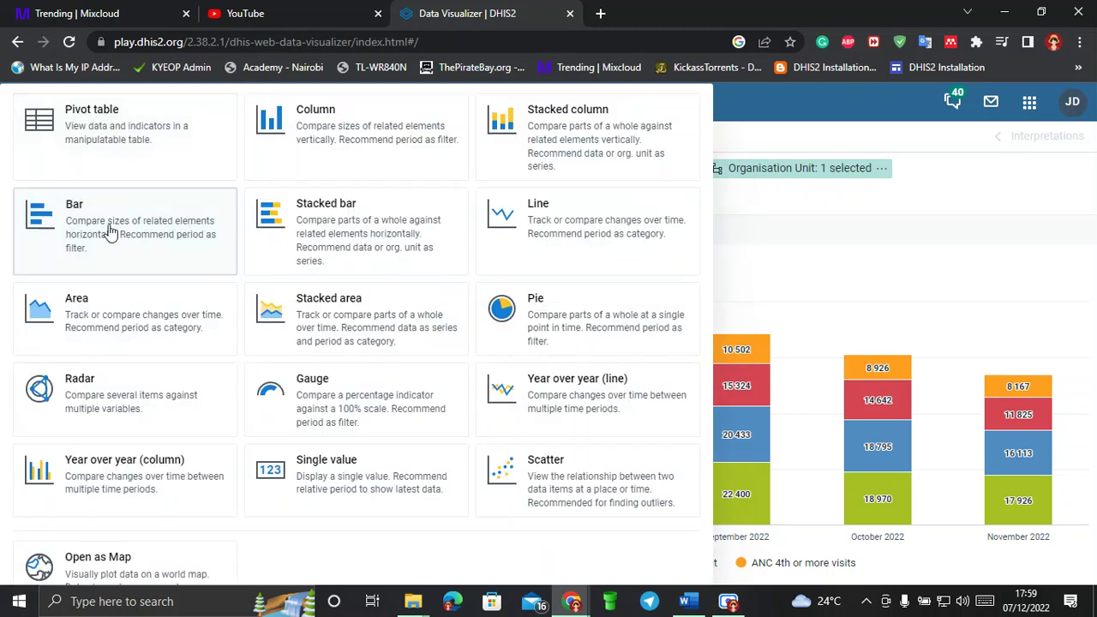
left_click(108, 228)
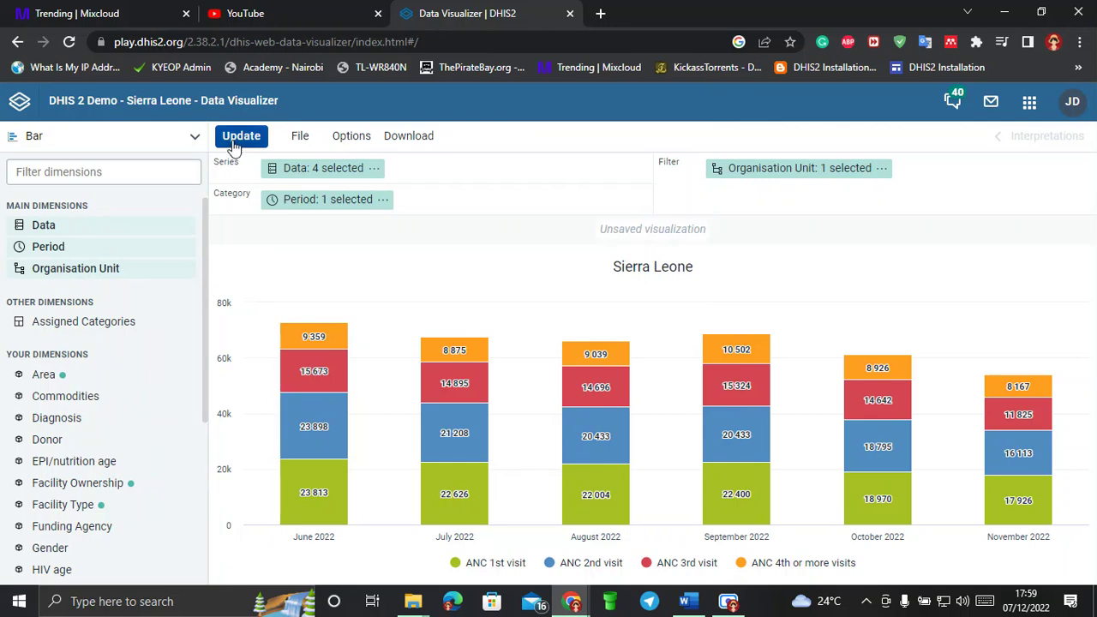
left_click(240, 139)
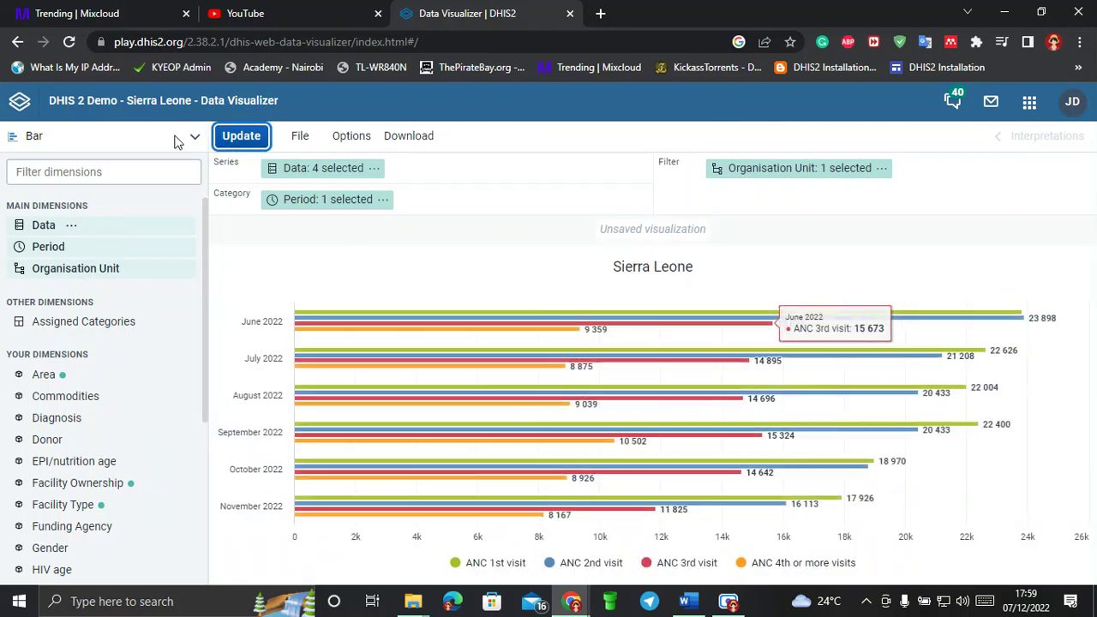
left_click(196, 138)
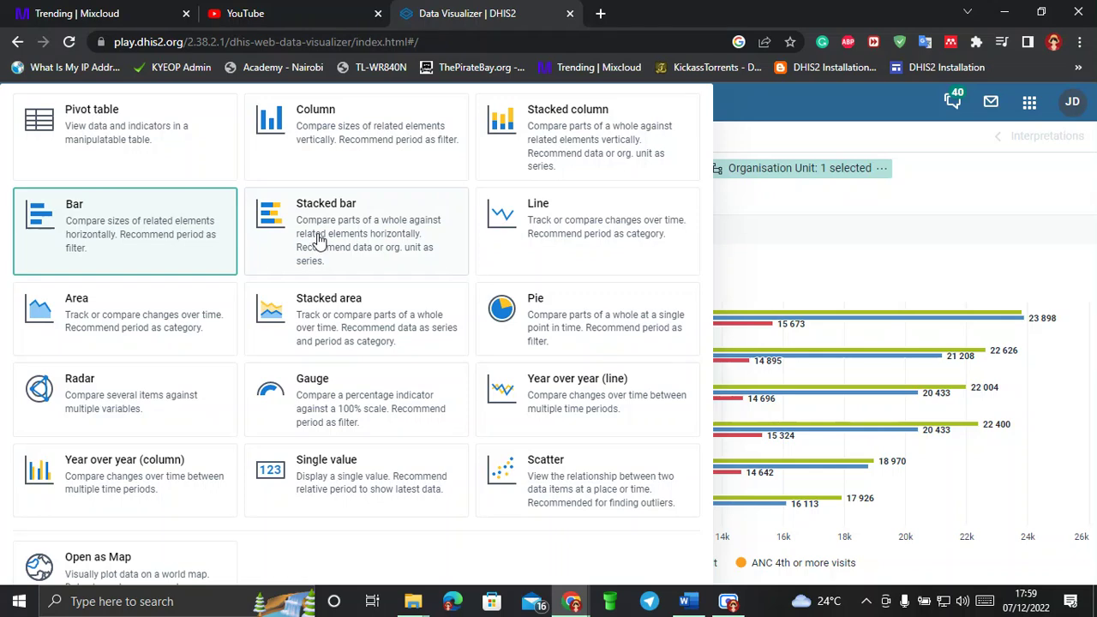
left_click(532, 246)
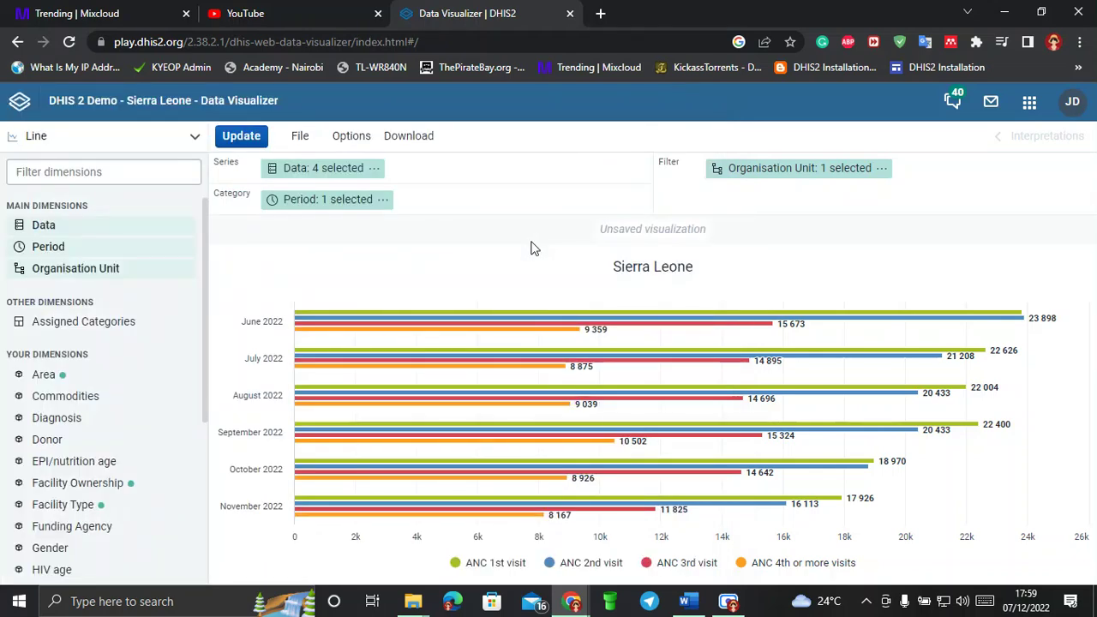
left_click(243, 136)
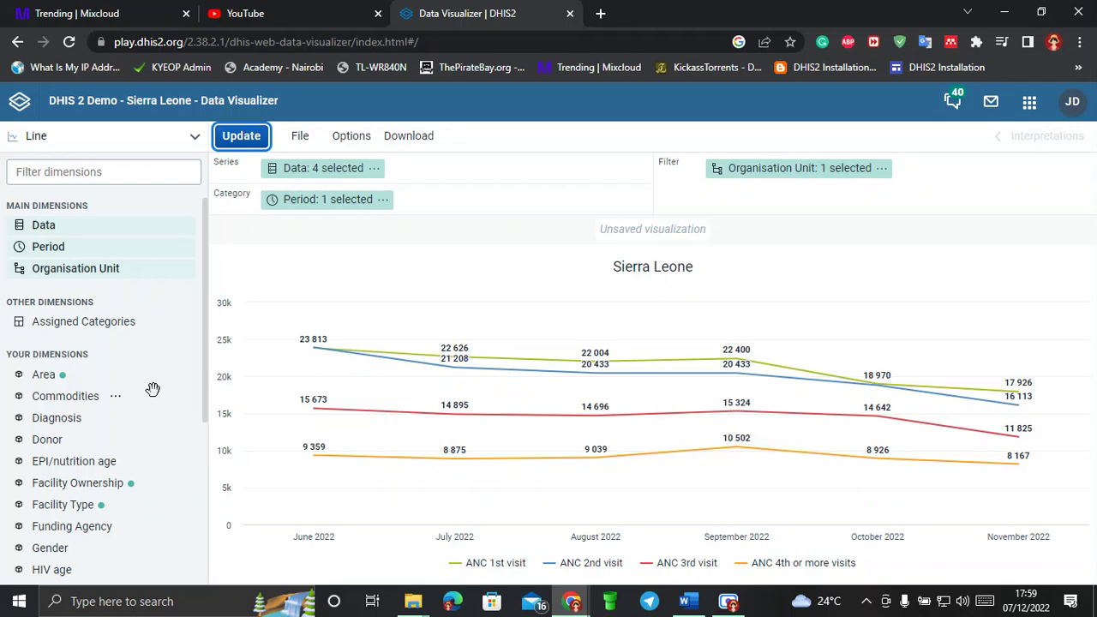
left_click(196, 136)
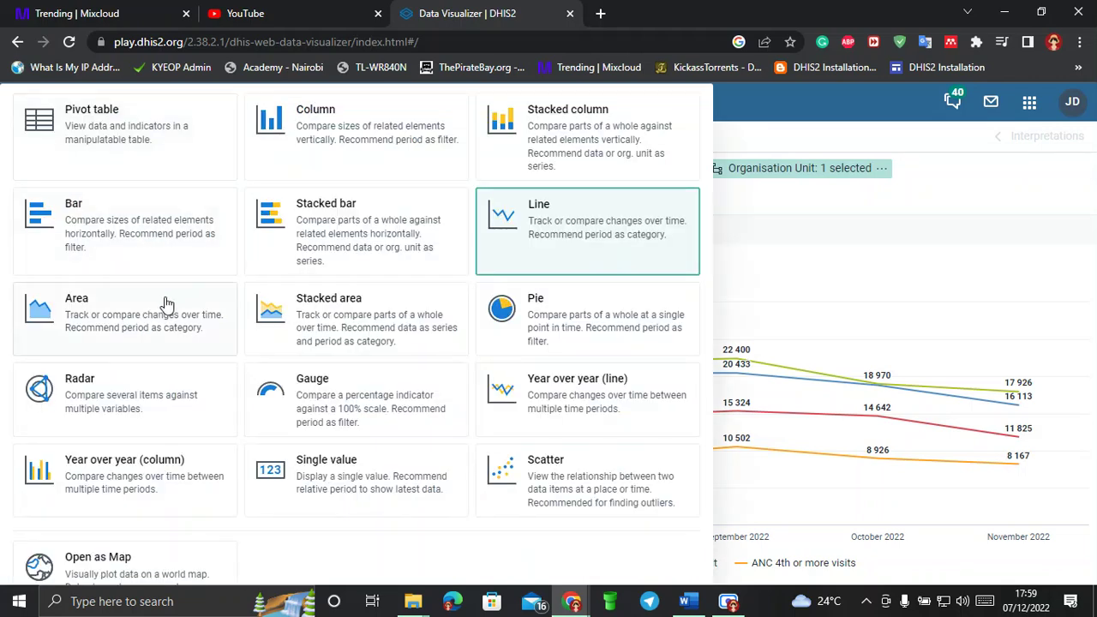
left_click(140, 309)
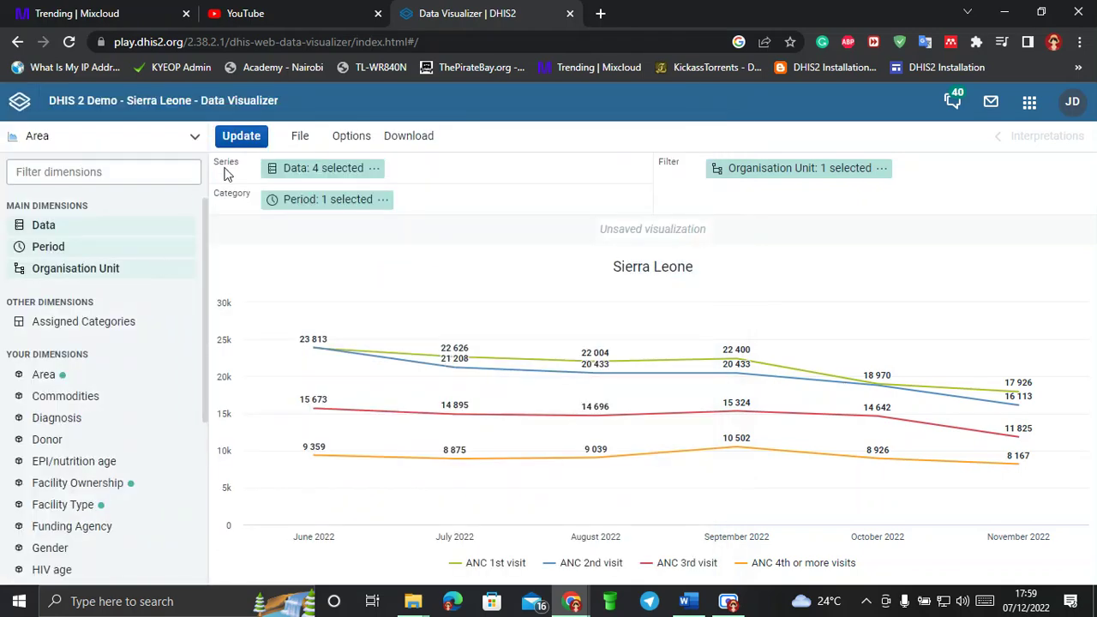
left_click(244, 137)
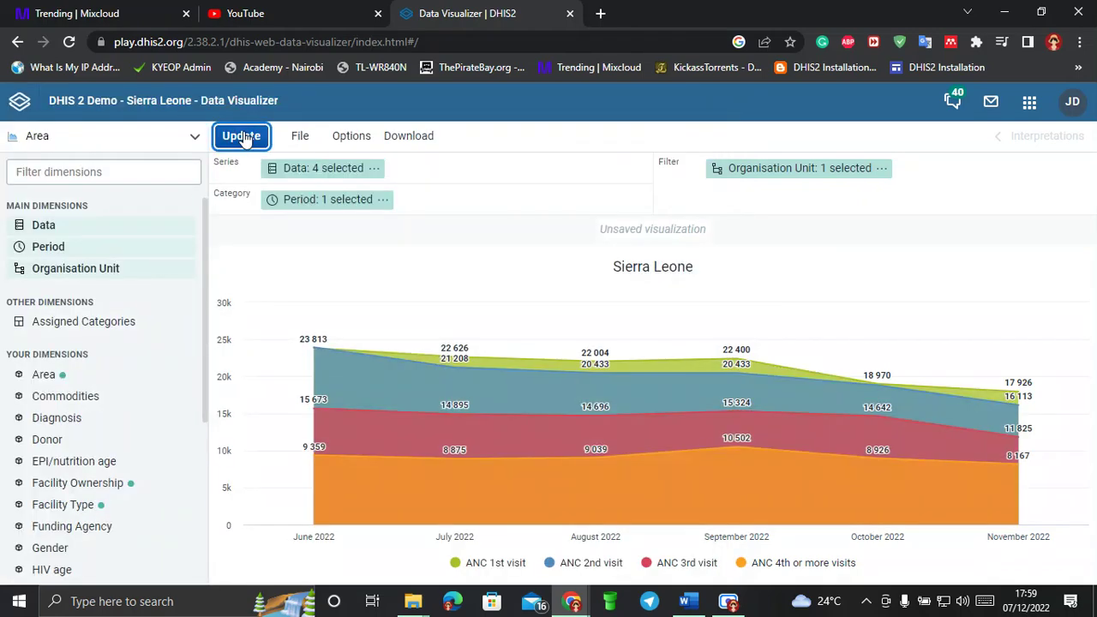
left_click(199, 143)
left_click(362, 135)
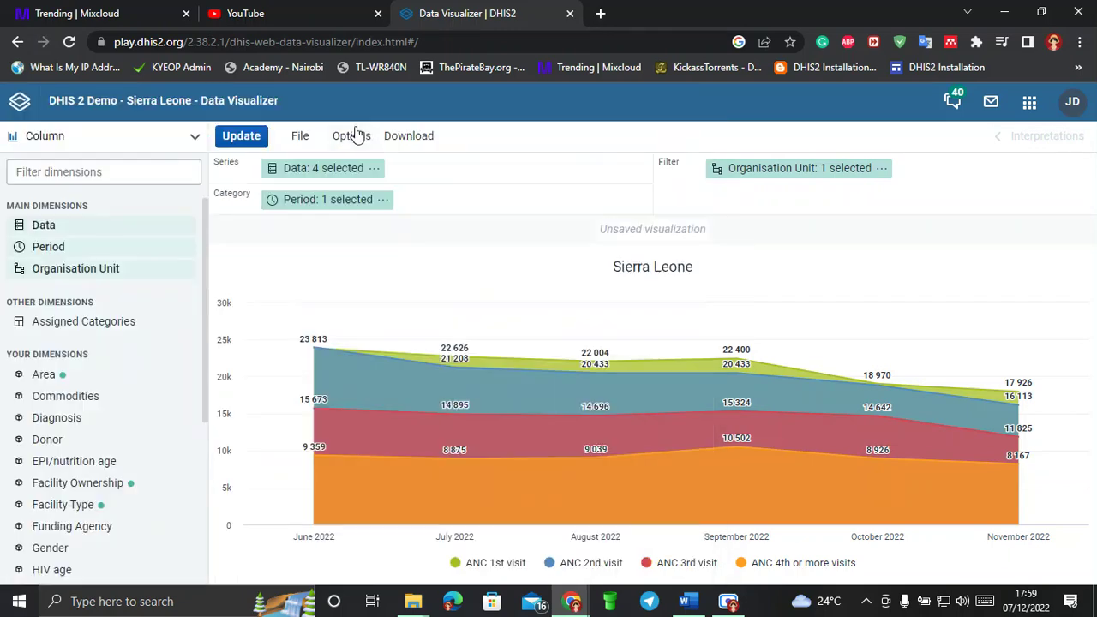
left_click(244, 140)
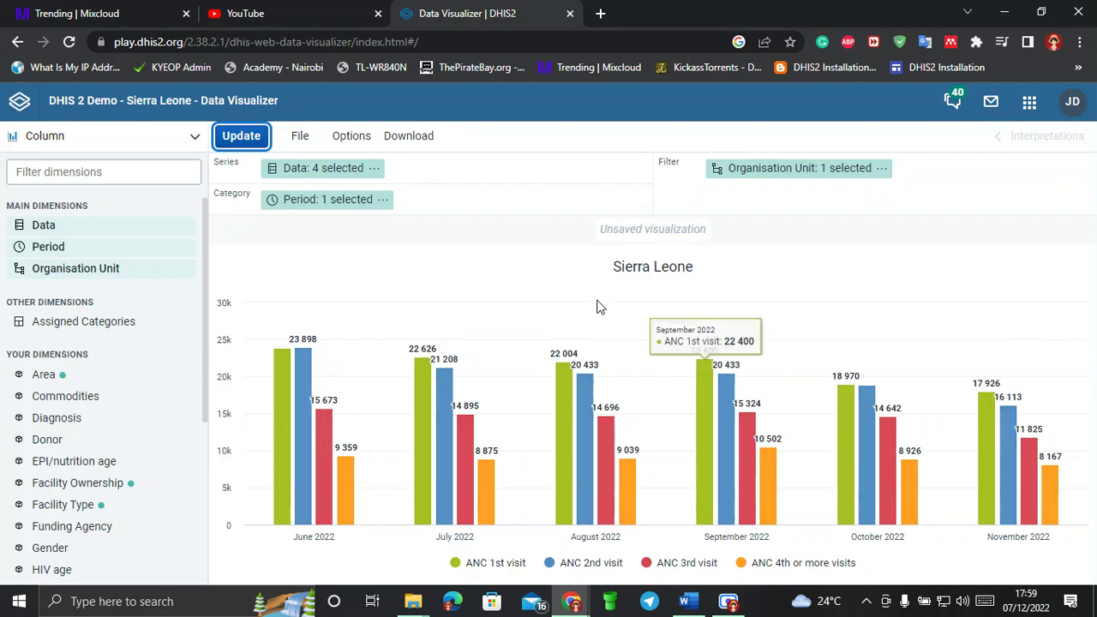
Save the chart as Column_ANCVISIT_SIERRALEONE_LAST6MONTHS with a description about Sierra Leone's last-6-months ANC visits
left_click(299, 139)
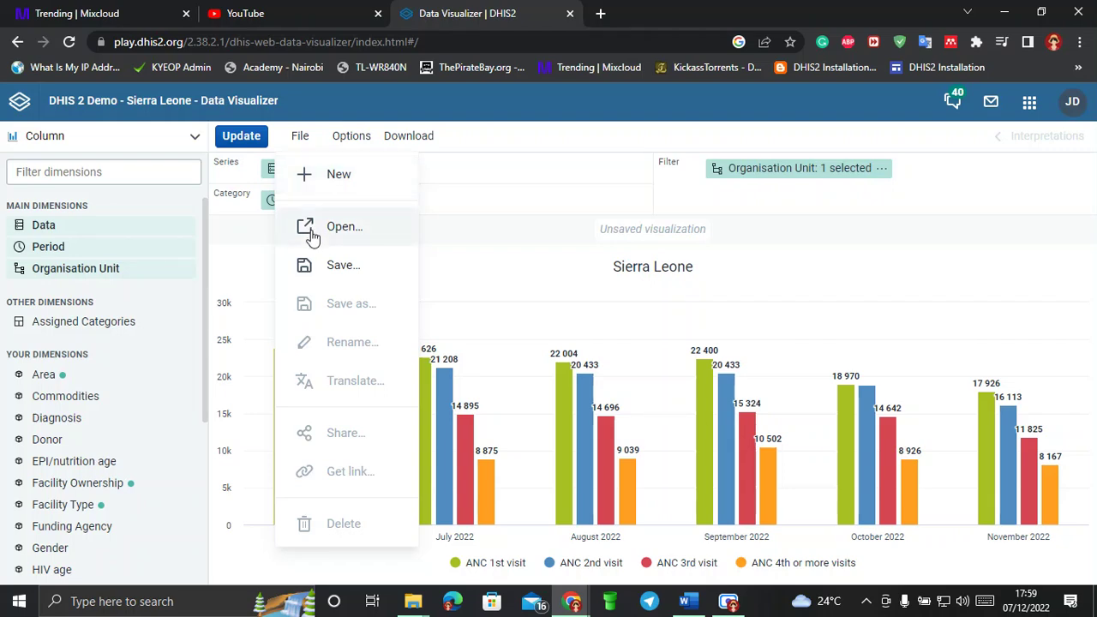
left_click(322, 265)
left_click(391, 231)
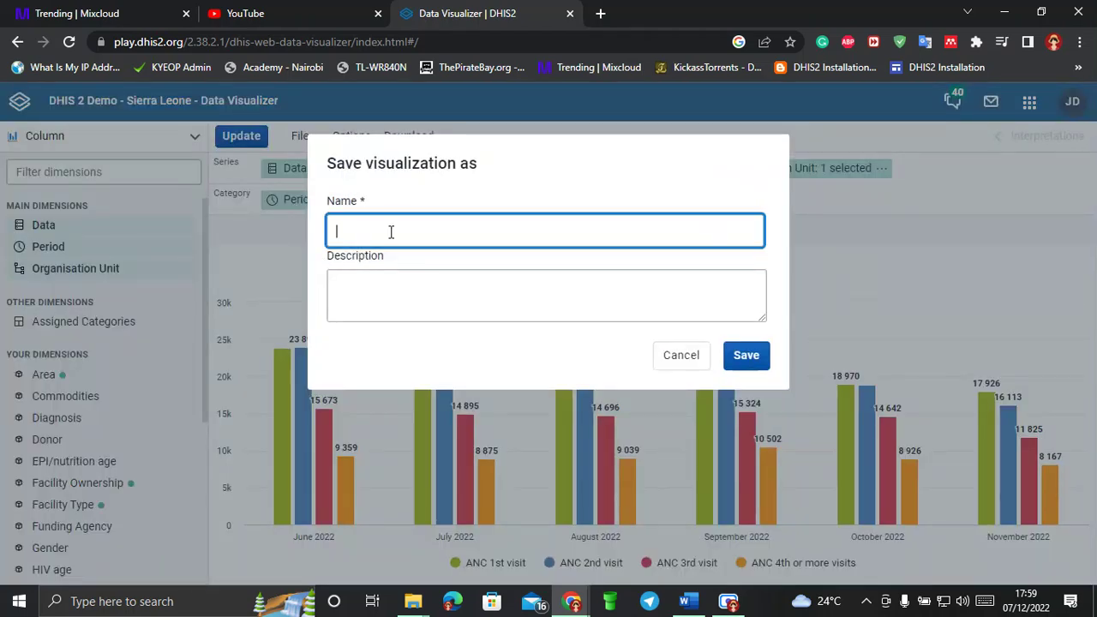
type("Col")
type("lumn_ANCVISIT_")
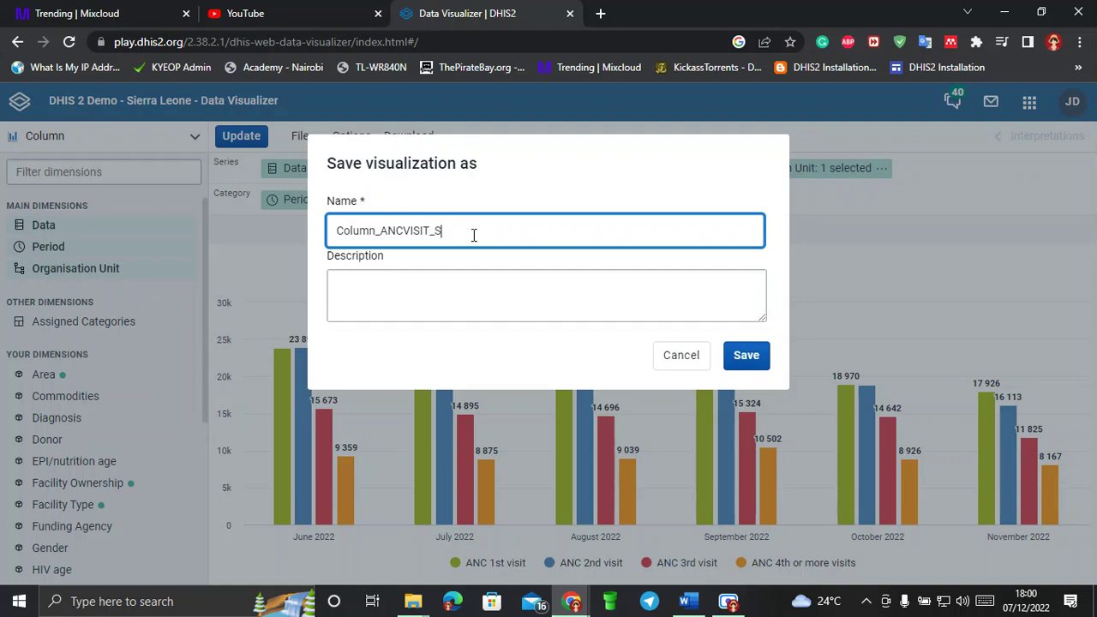
type("SIERRA_LEONE")
type("_LAST6")
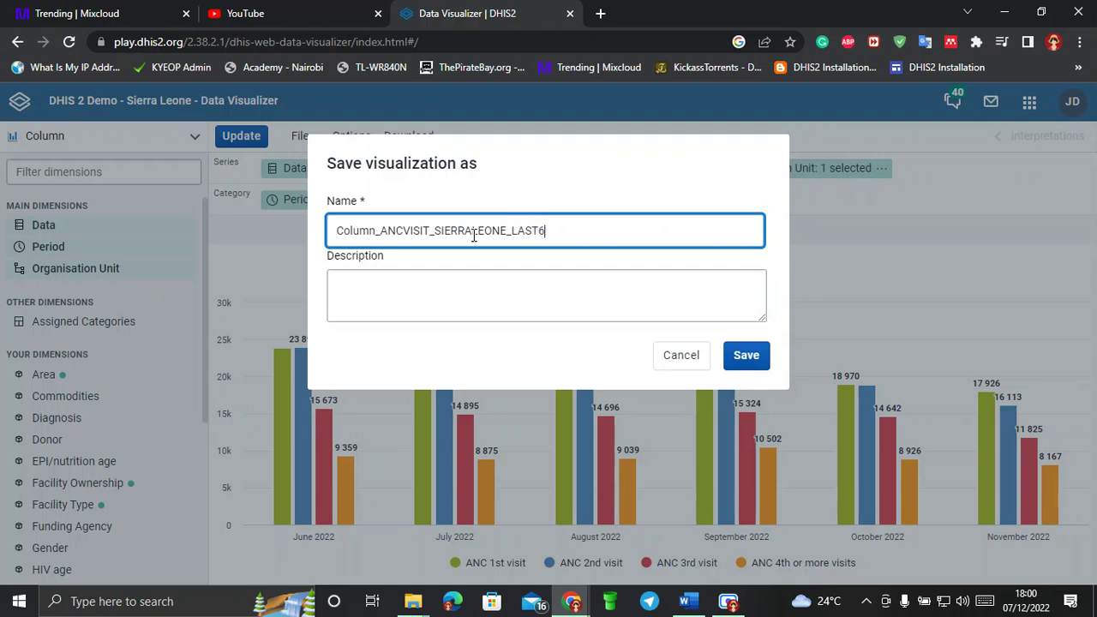
type("MONTHS")
left_click(423, 286)
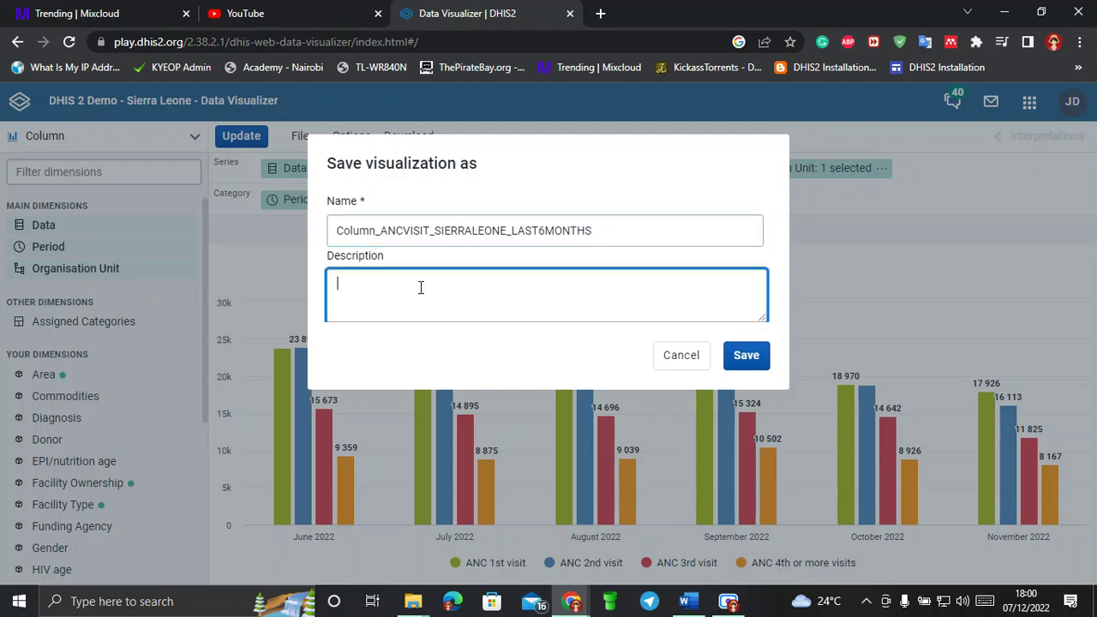
type("The visualizatio")
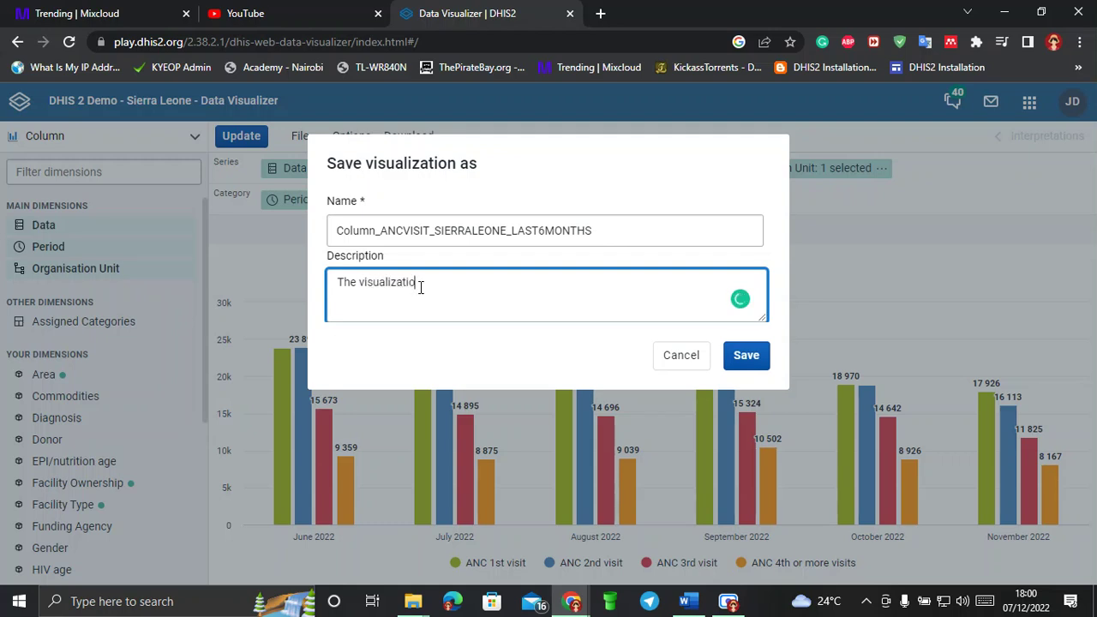
type("n below shows the ANC")
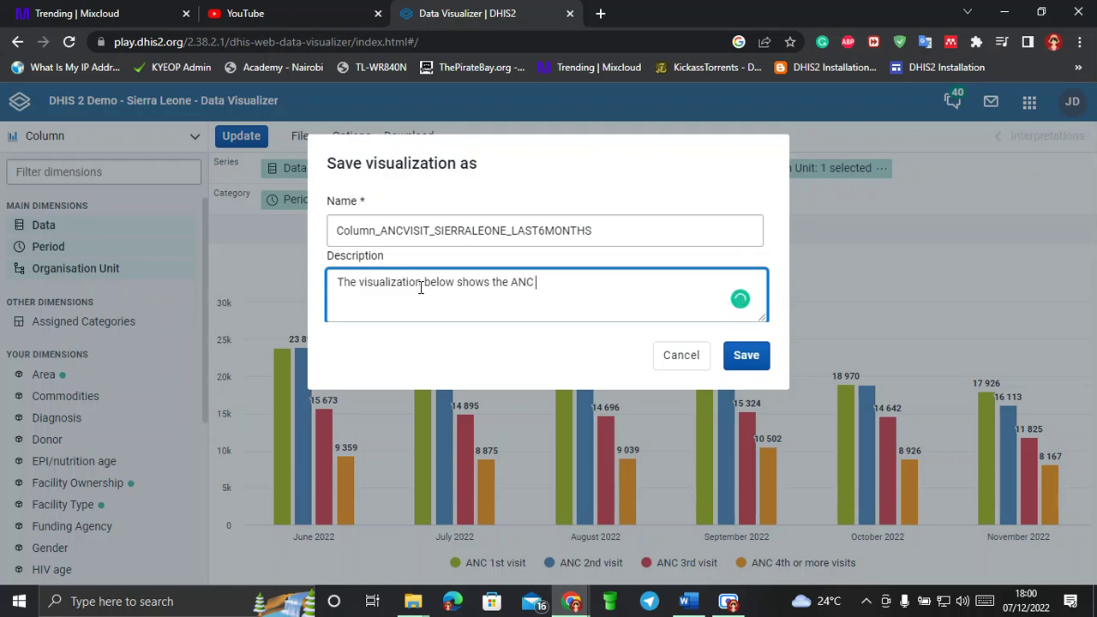
type(" VISITS in SDierra Leone for the")
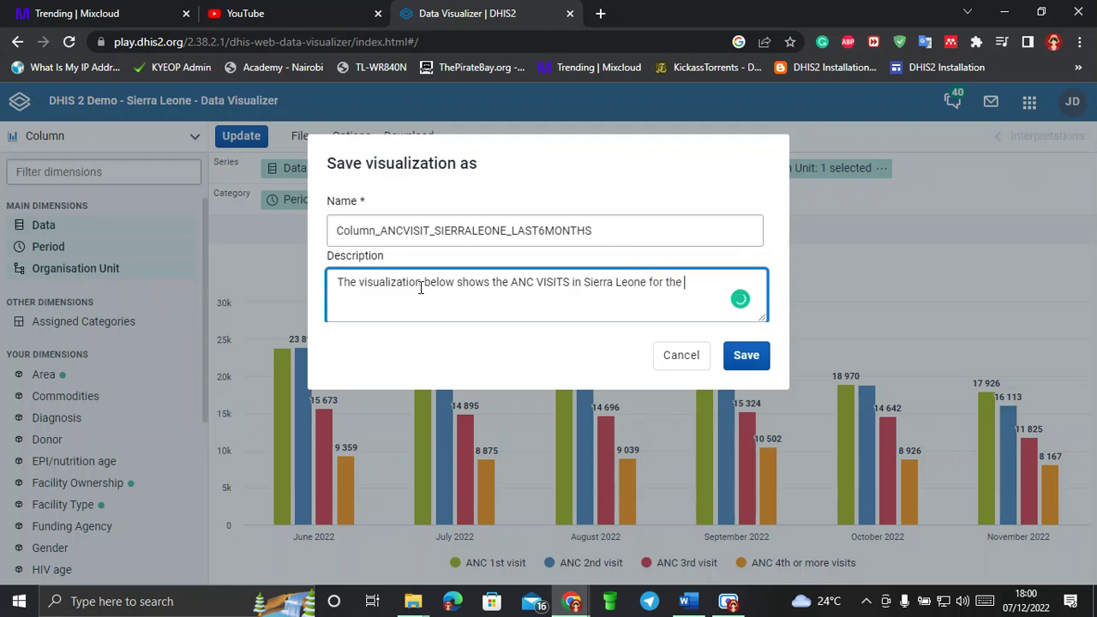
type(" last 6 months")
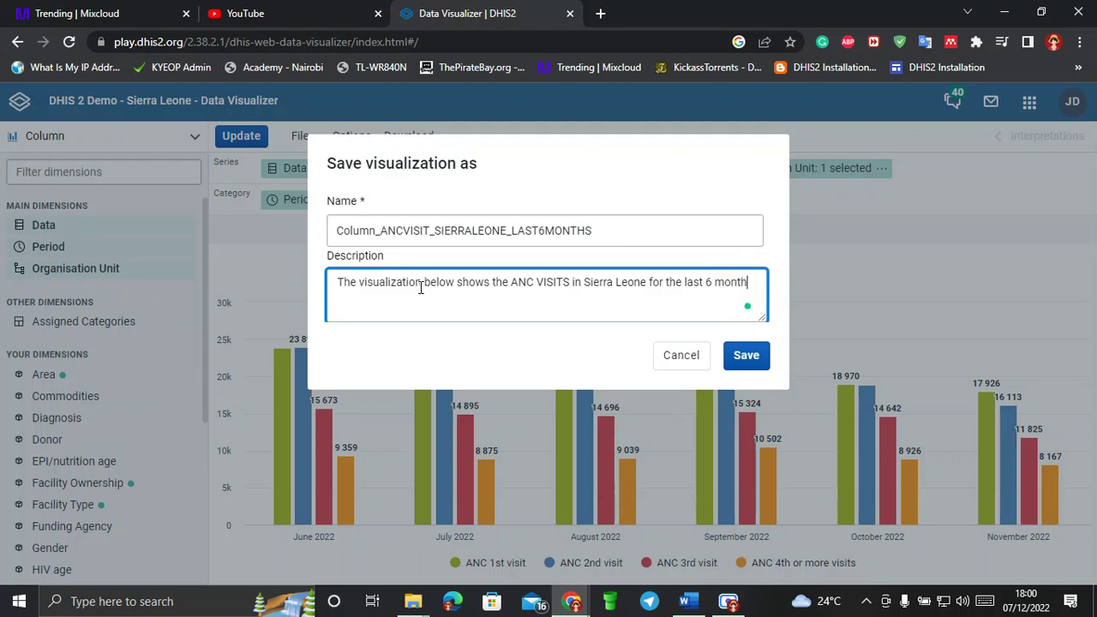
left_click(741, 355)
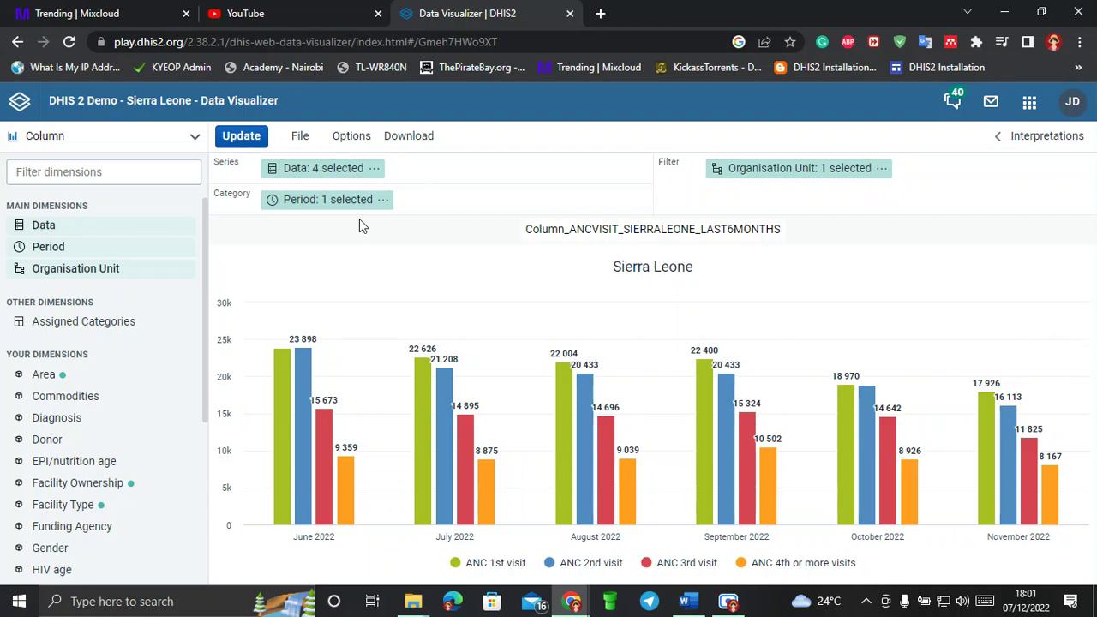
Cancel renaming the chart and save it again under its existing name
left_click(300, 136)
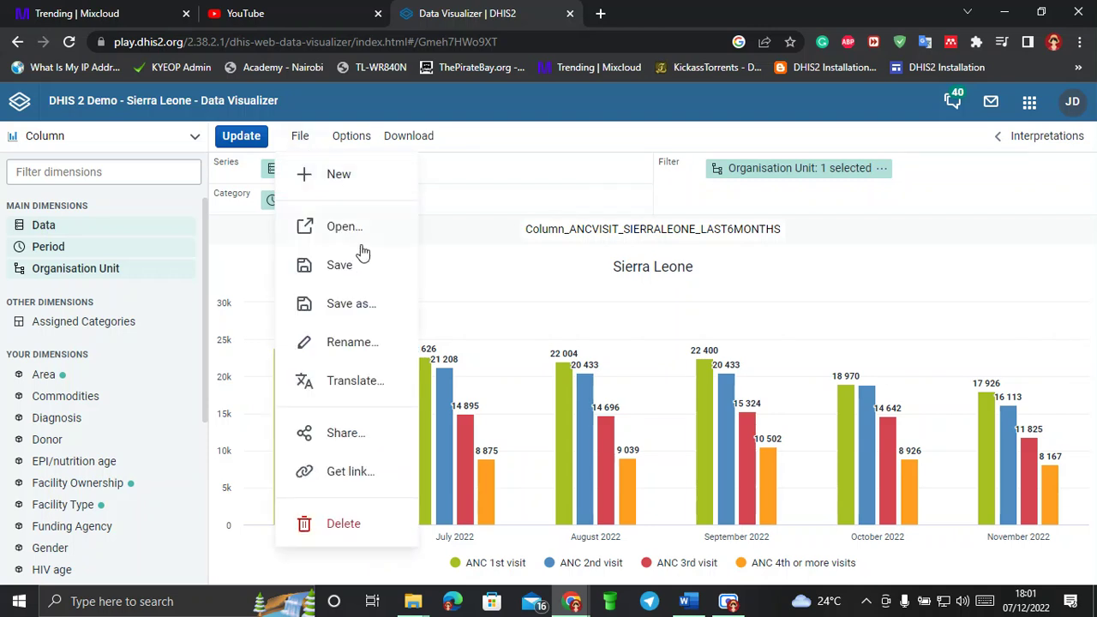
left_click(352, 344)
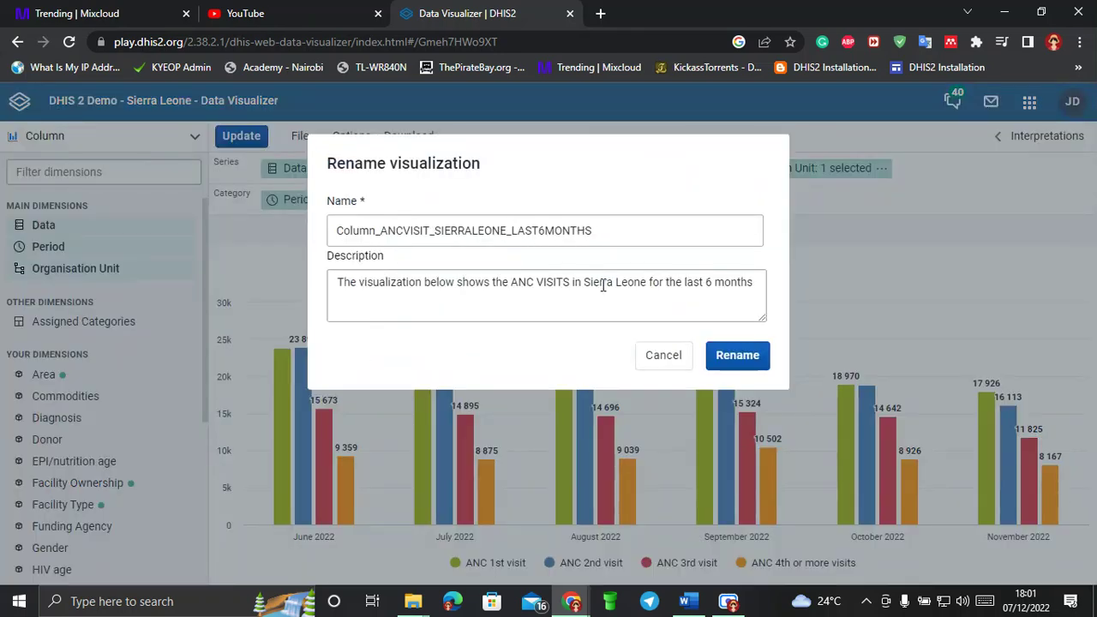
left_click(678, 357)
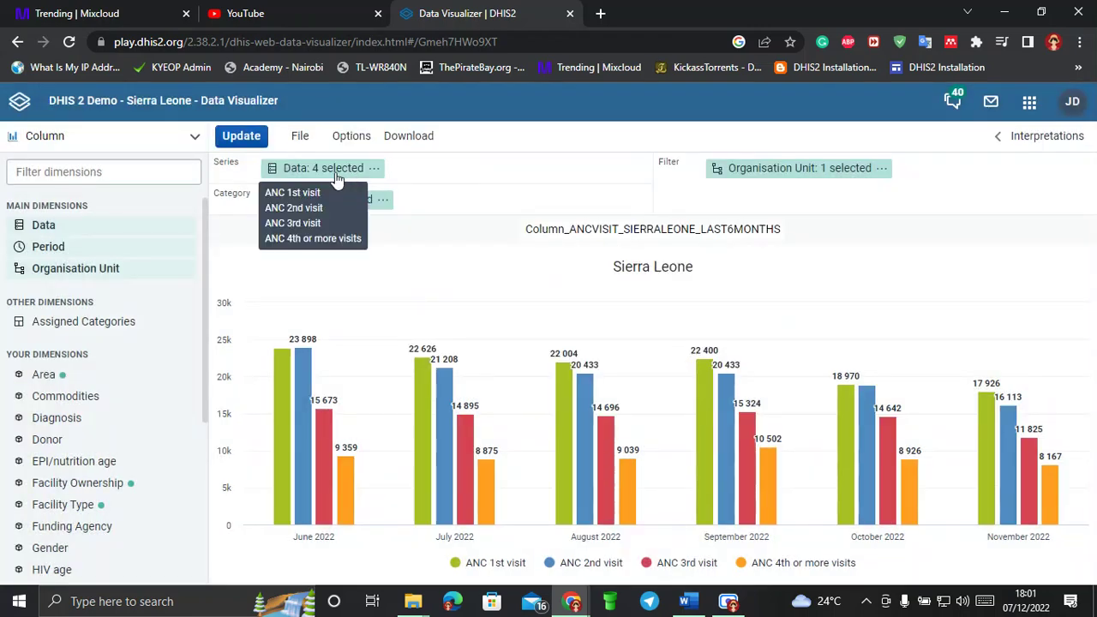
left_click(298, 144)
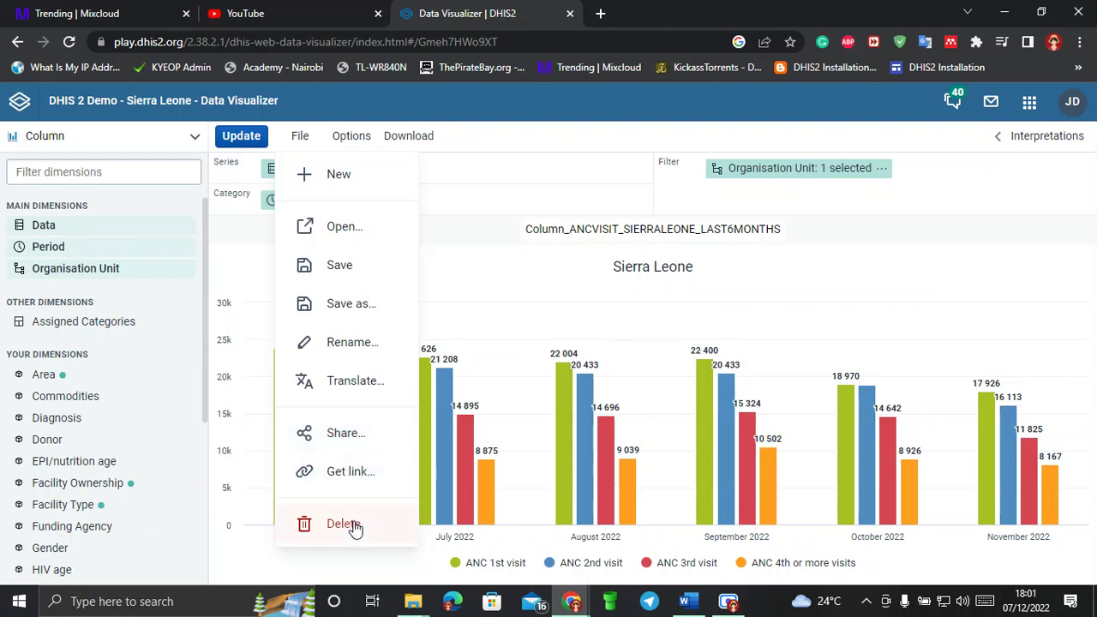
left_click(355, 272)
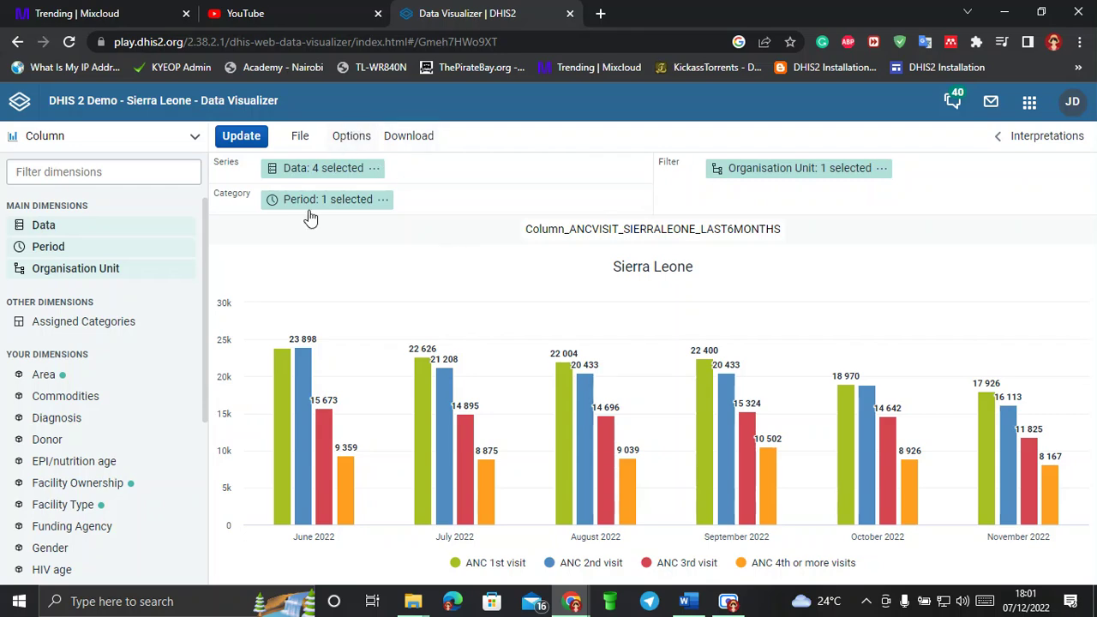
Turn on Linear trend lines in the chart options and update the chart
left_click(348, 141)
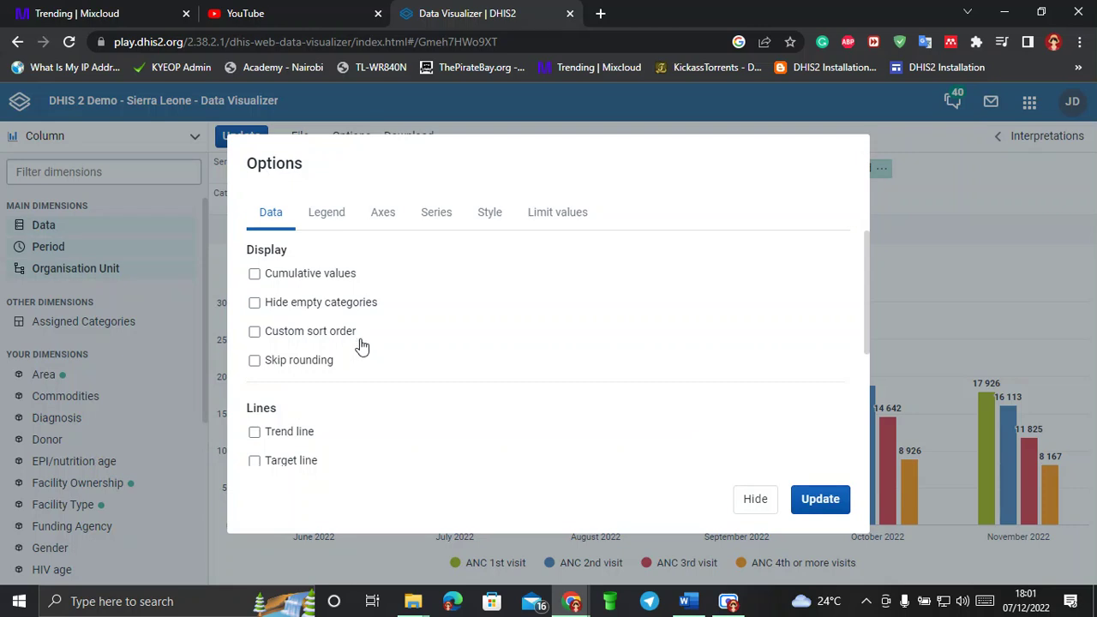
scroll(360, 408, "down", 1)
scroll(360, 408, "down", 2)
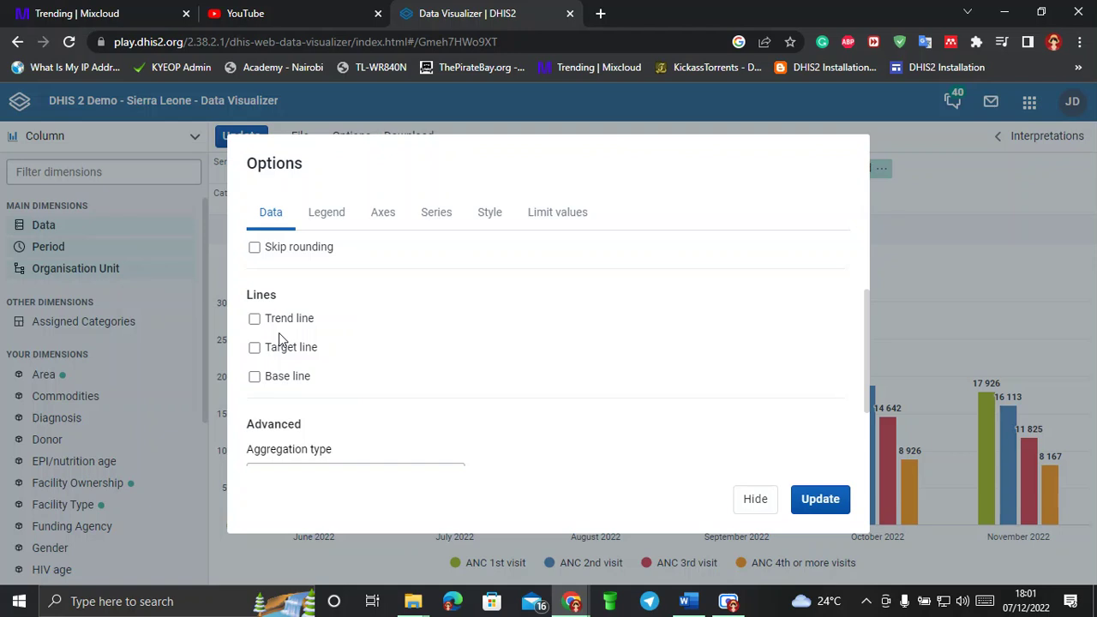
left_click(254, 319)
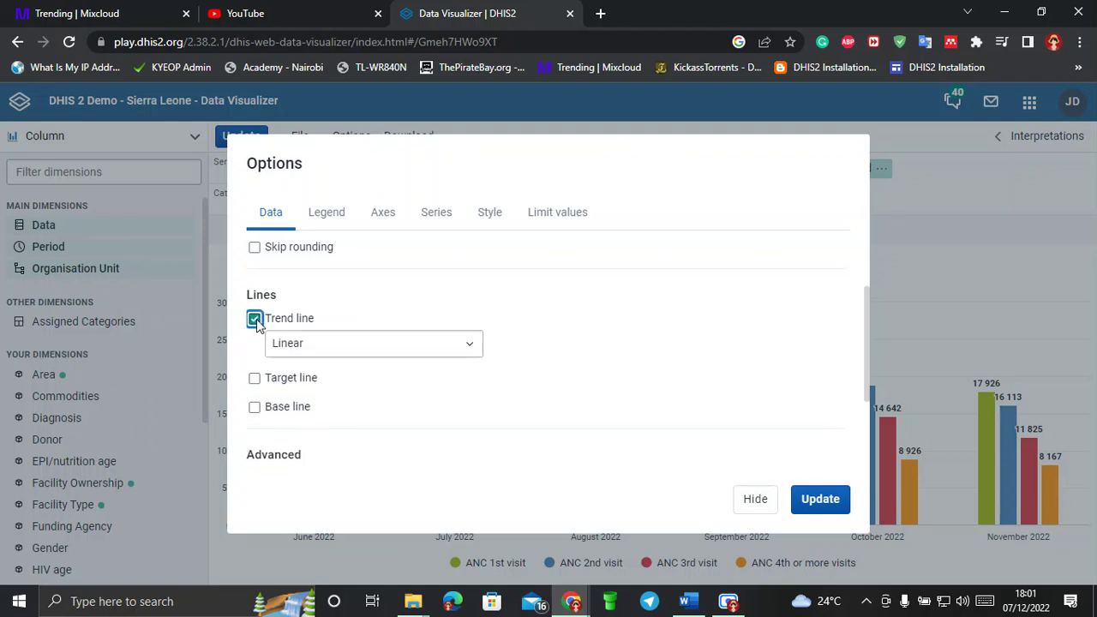
left_click(298, 353)
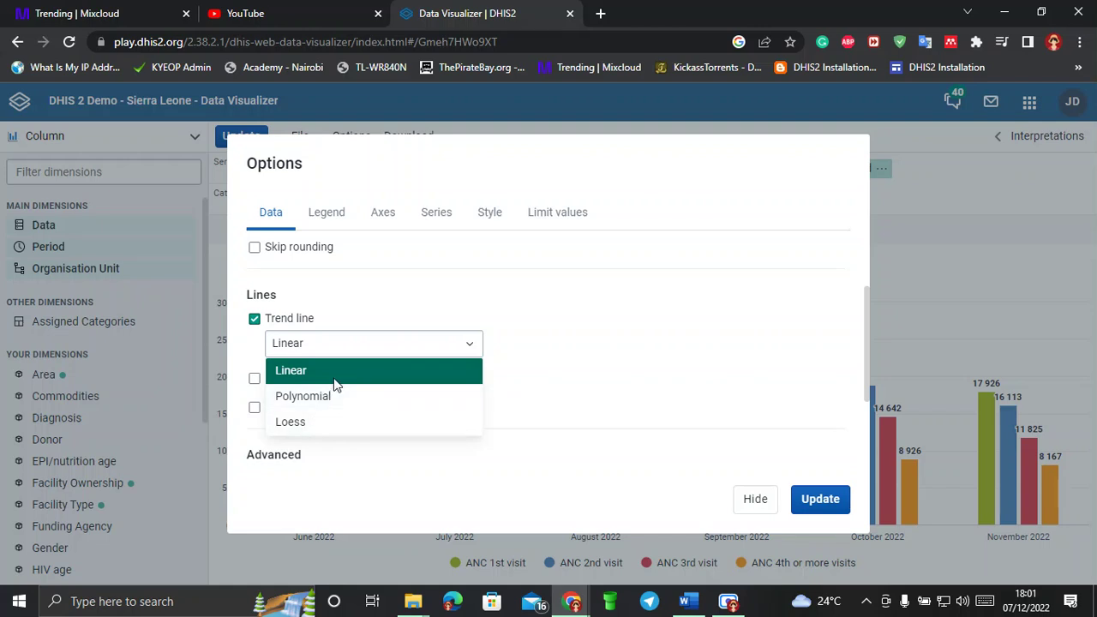
left_click(600, 360)
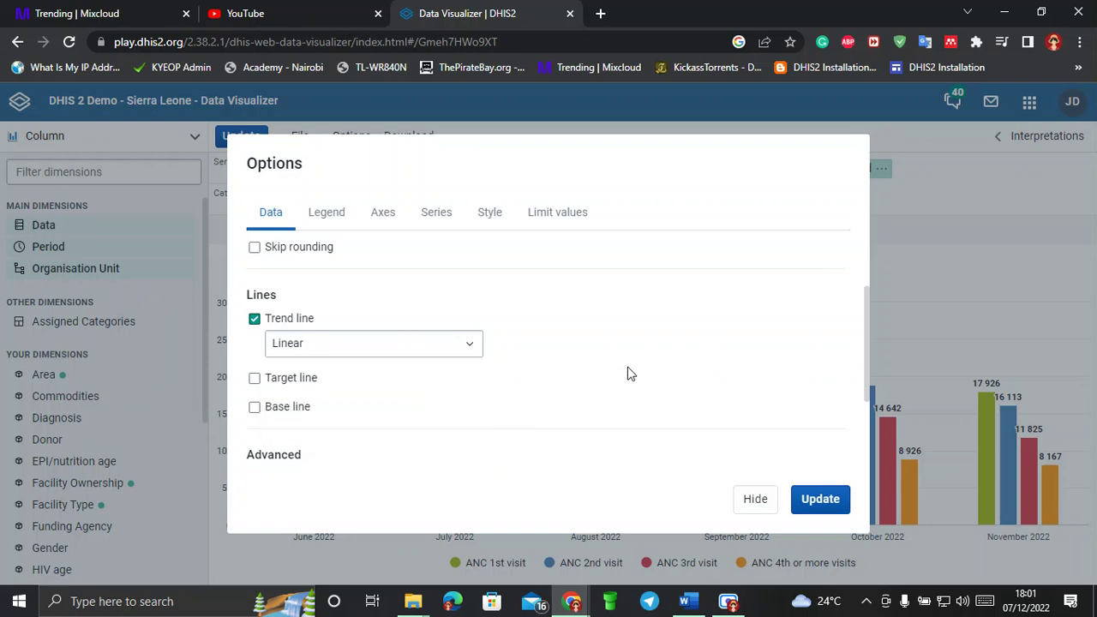
left_click(818, 499)
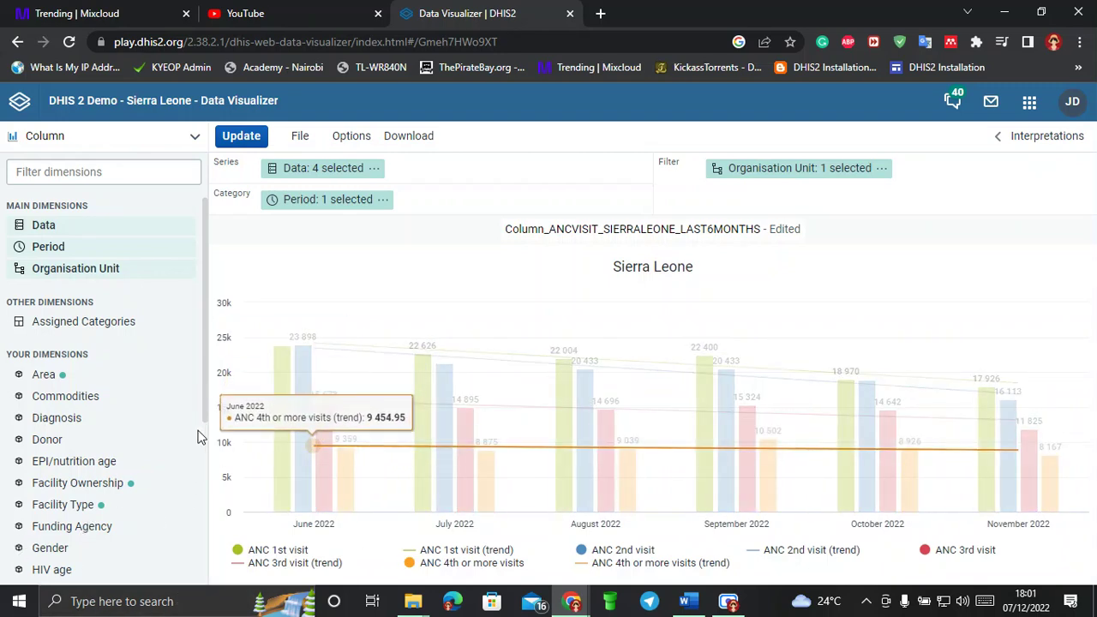
Switch the trend line type to Polynomial and update the chart
left_click(339, 142)
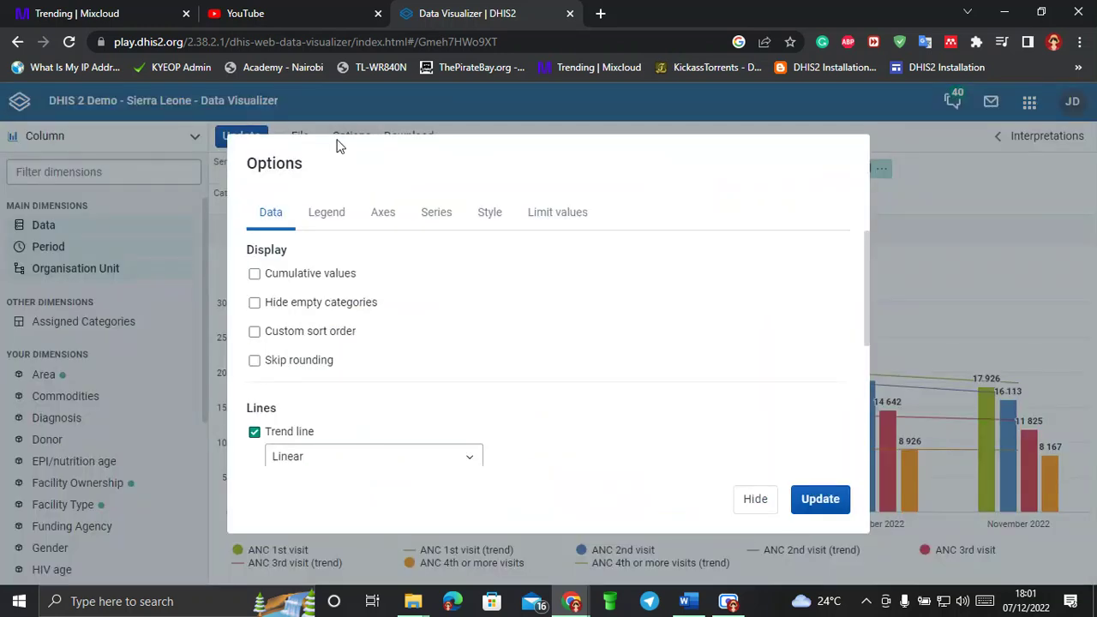
scroll(300, 391, "down", 1)
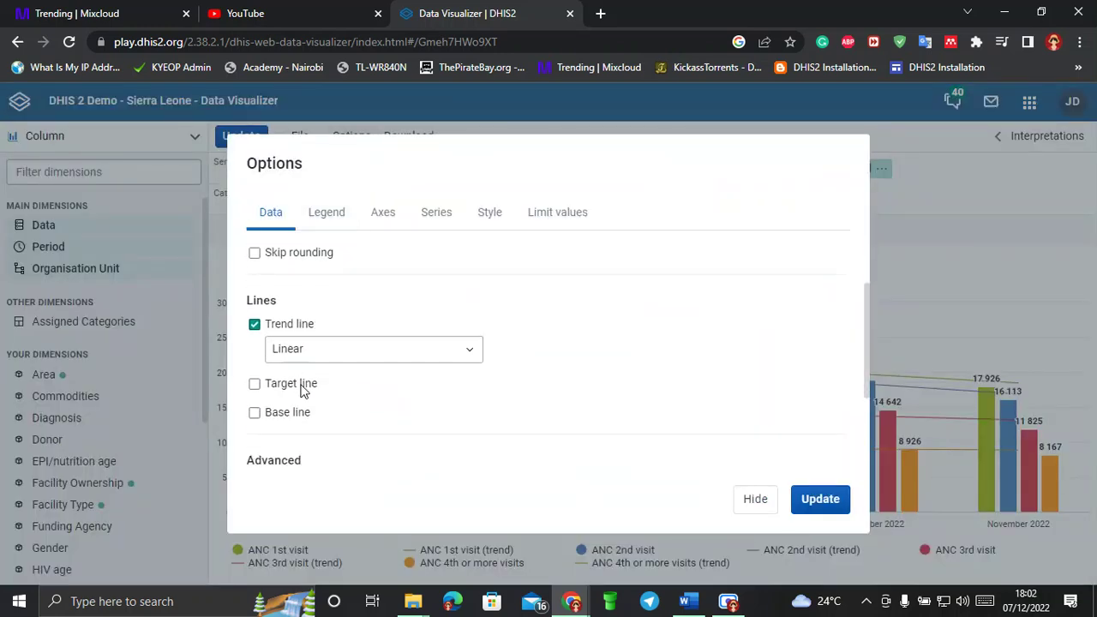
left_click(315, 350)
left_click(313, 400)
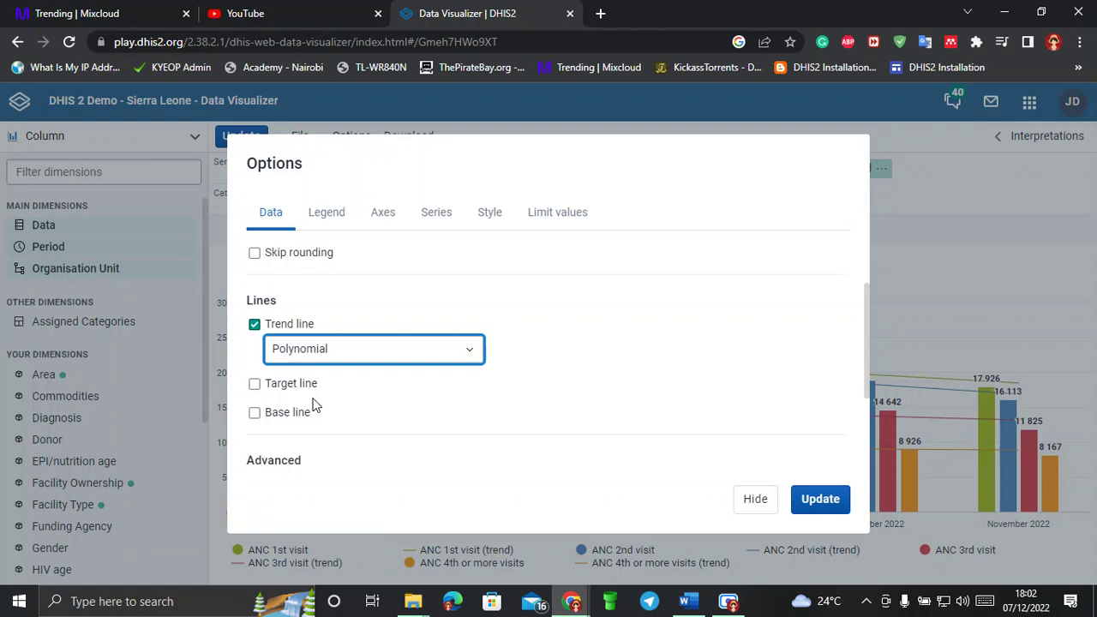
left_click(824, 508)
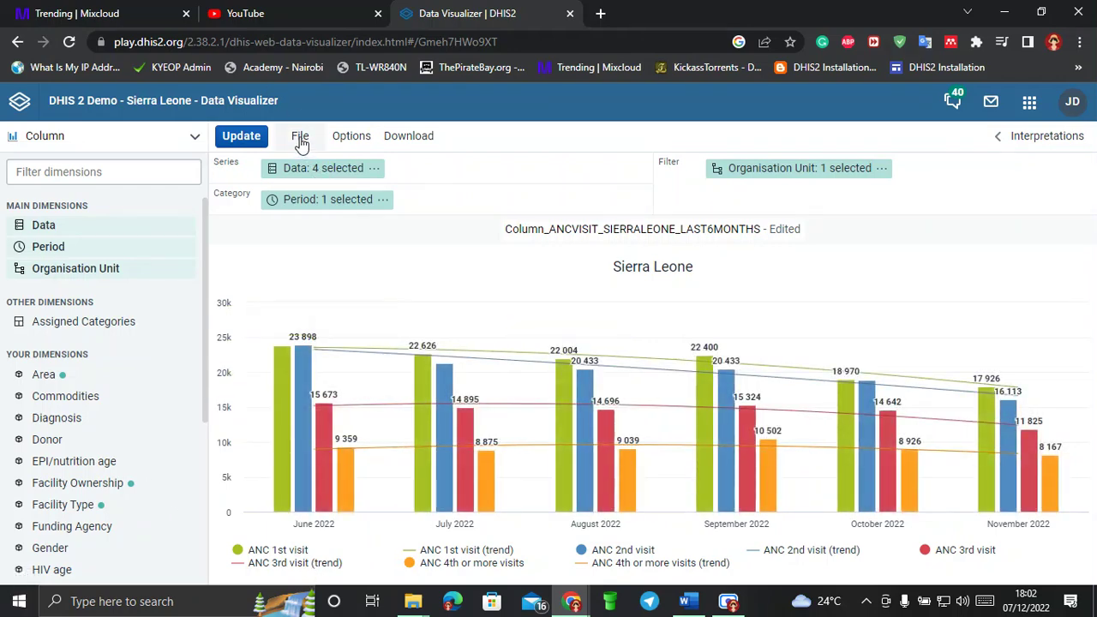
Change the trend line type to Loess and apply it to the chart
left_click(352, 138)
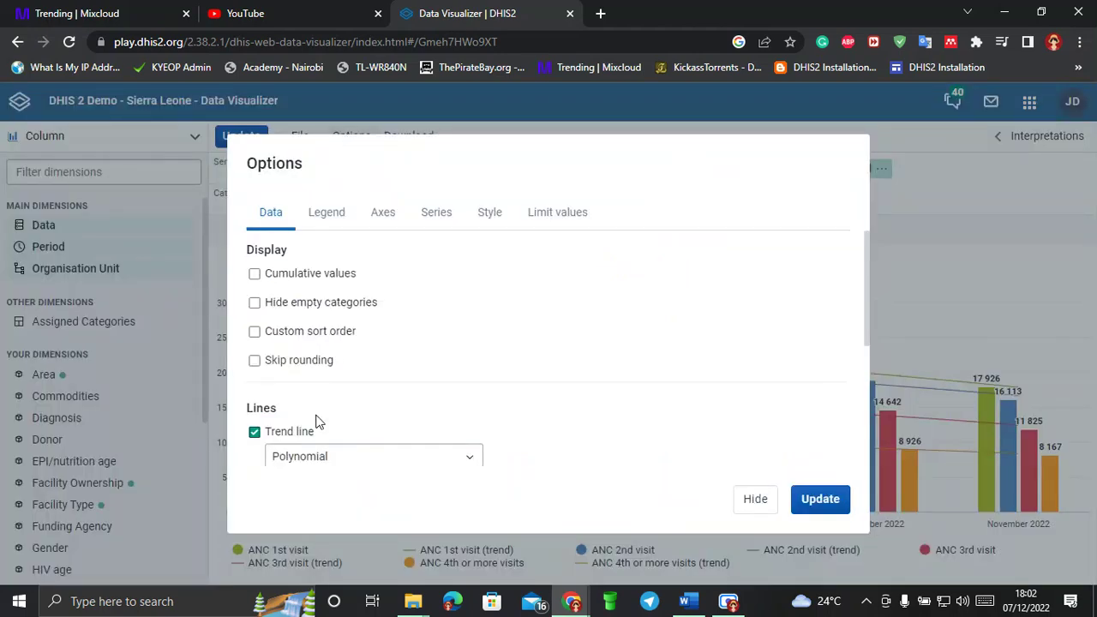
scroll(317, 421, "down", 3)
left_click(302, 356)
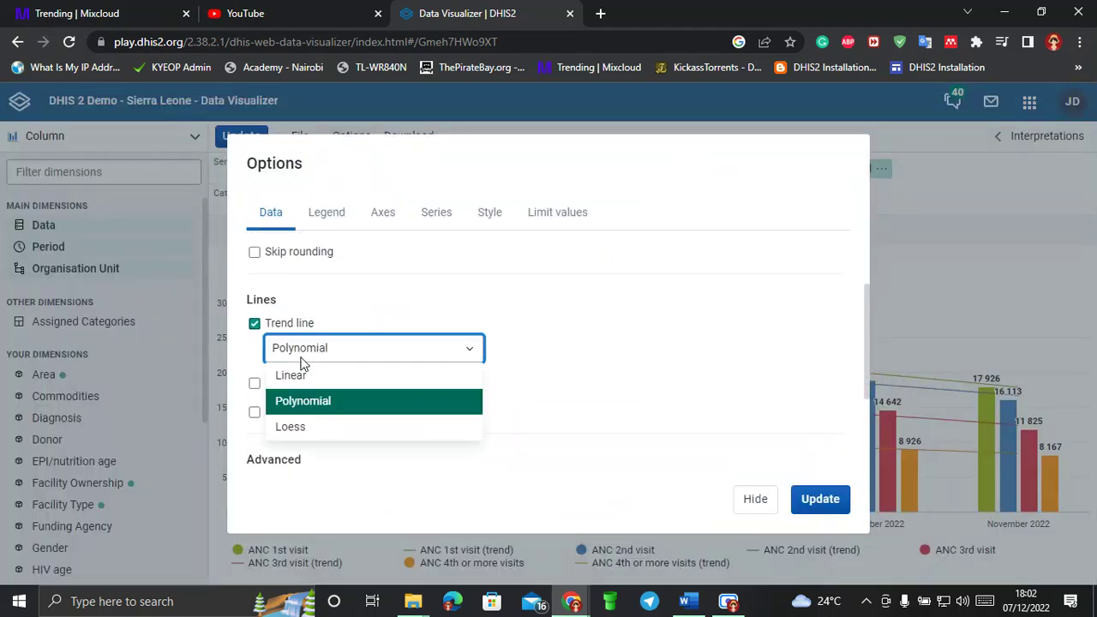
left_click(303, 430)
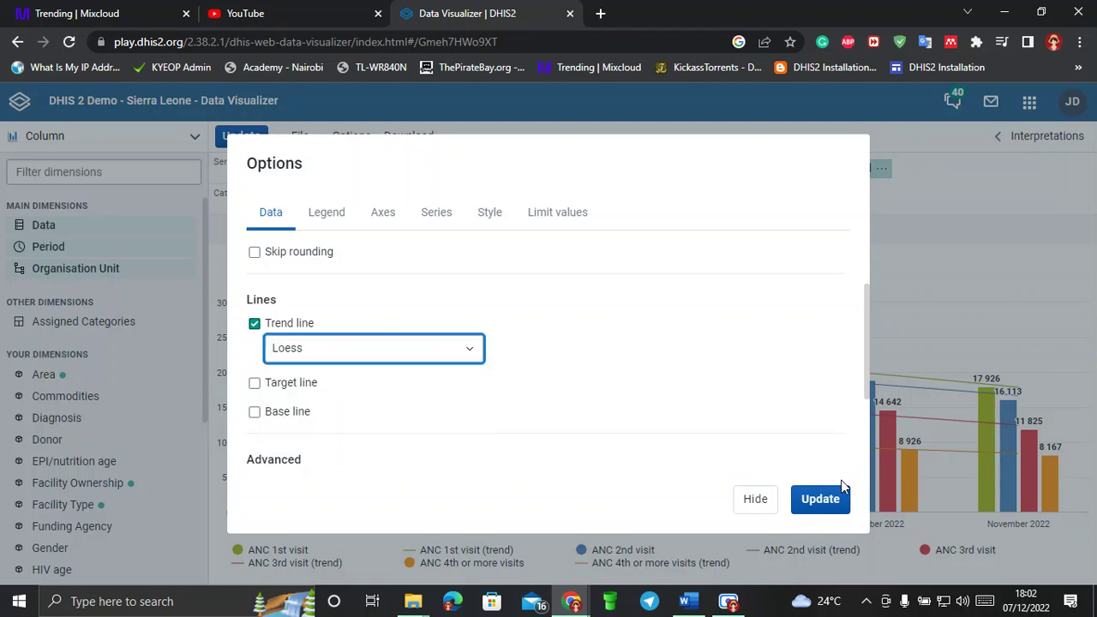
left_click(820, 500)
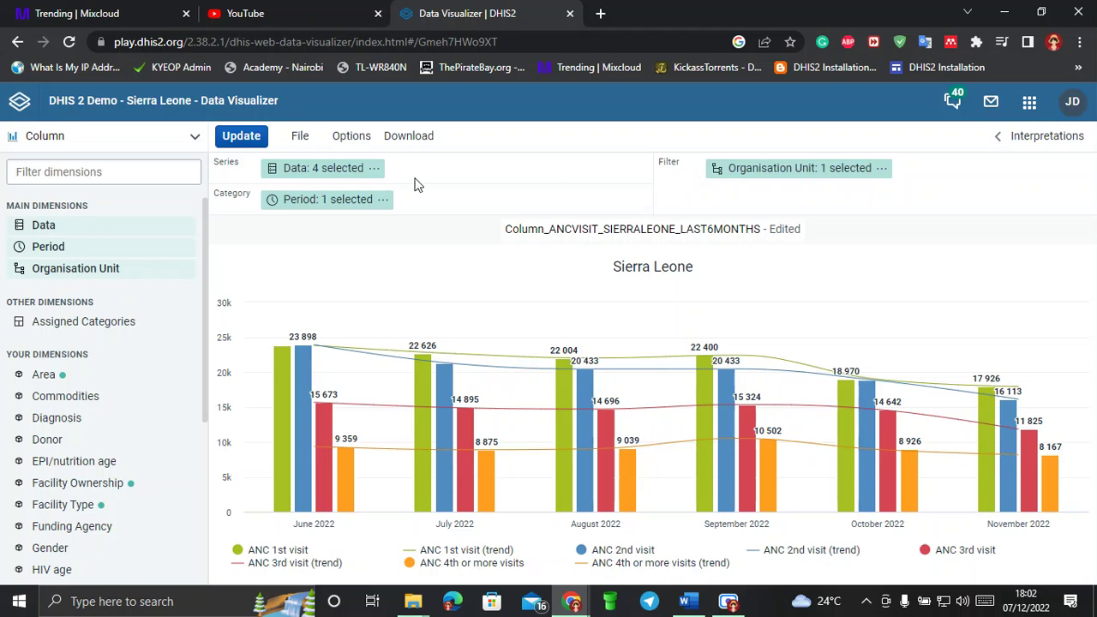
left_click(348, 139)
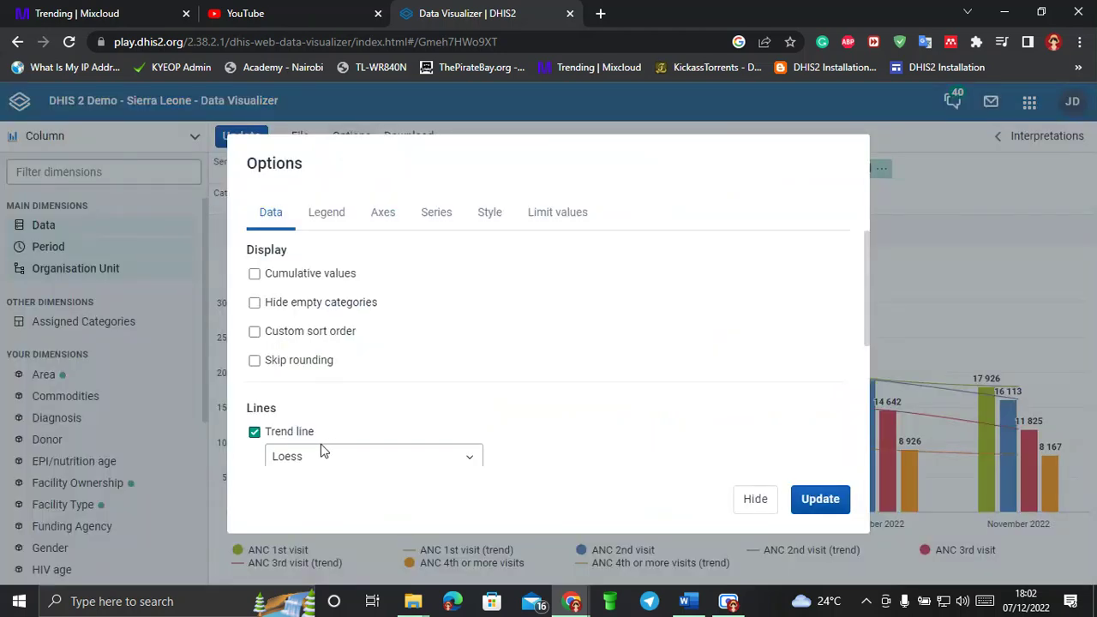
Remove the trend lines, add a target line at 23 and a base line at 11, and update
left_click(255, 433)
scroll(358, 408, "down", 2)
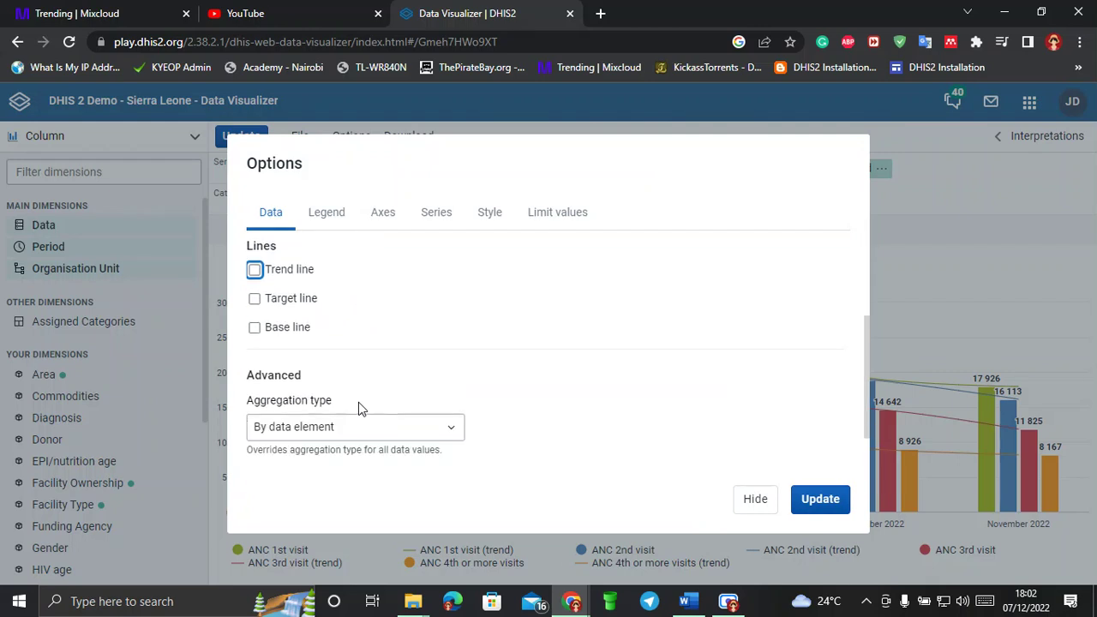
left_click(255, 299)
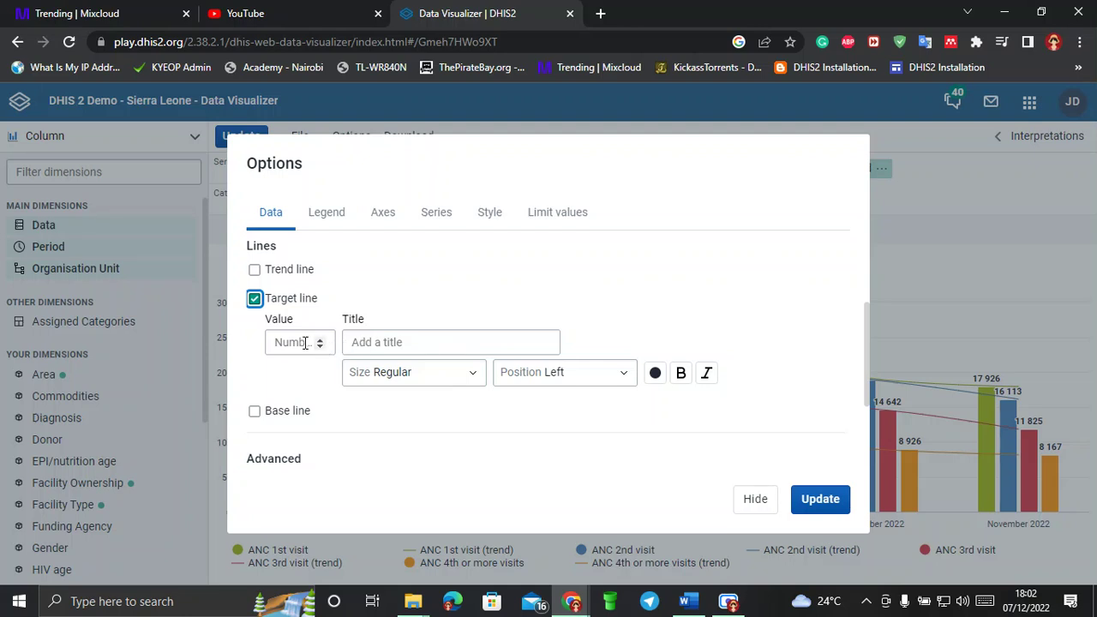
left_click(305, 343)
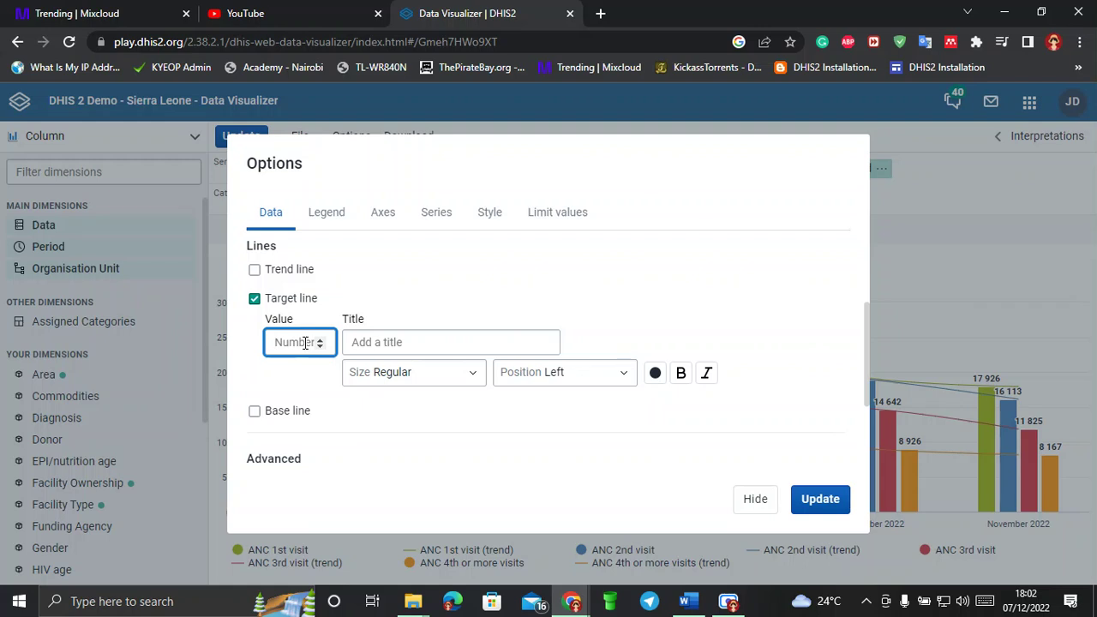
type("23")
left_click(255, 412)
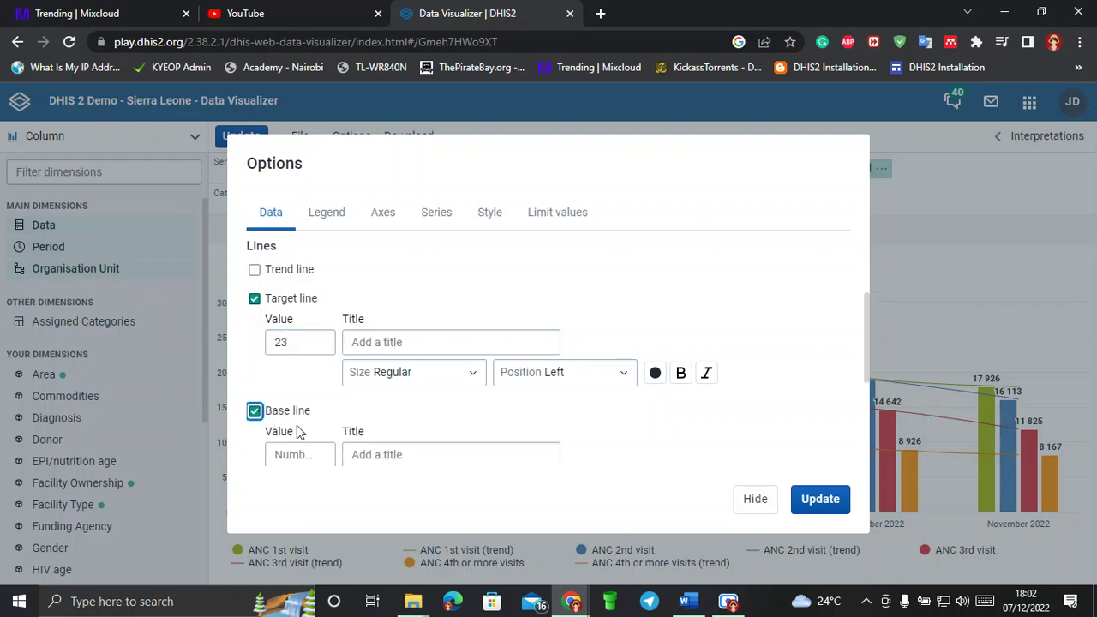
left_click(292, 454)
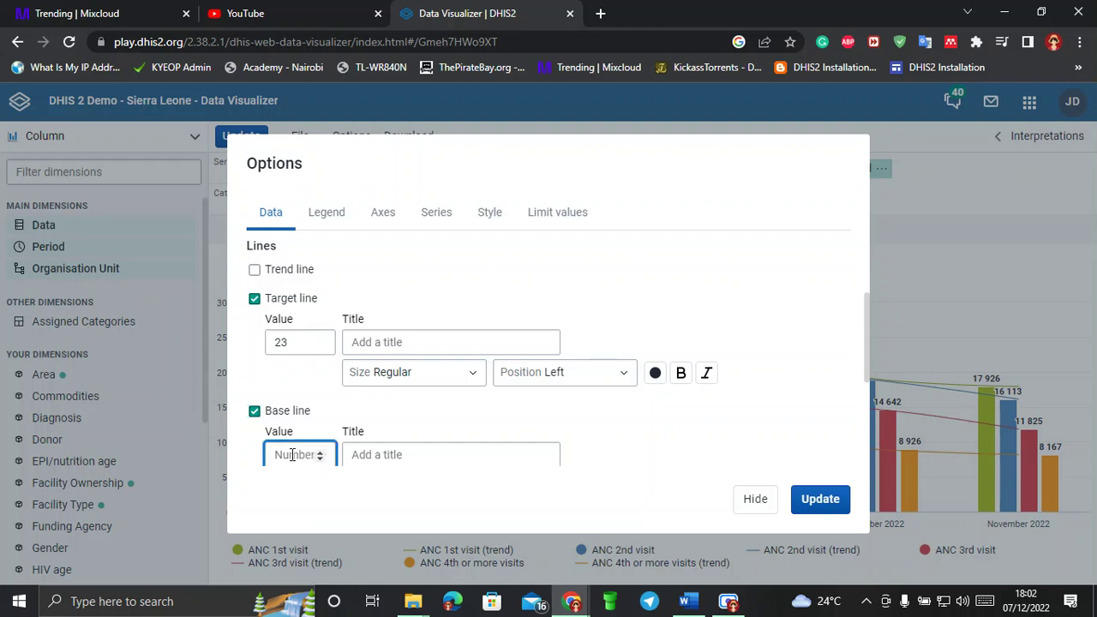
type("11")
left_click(816, 500)
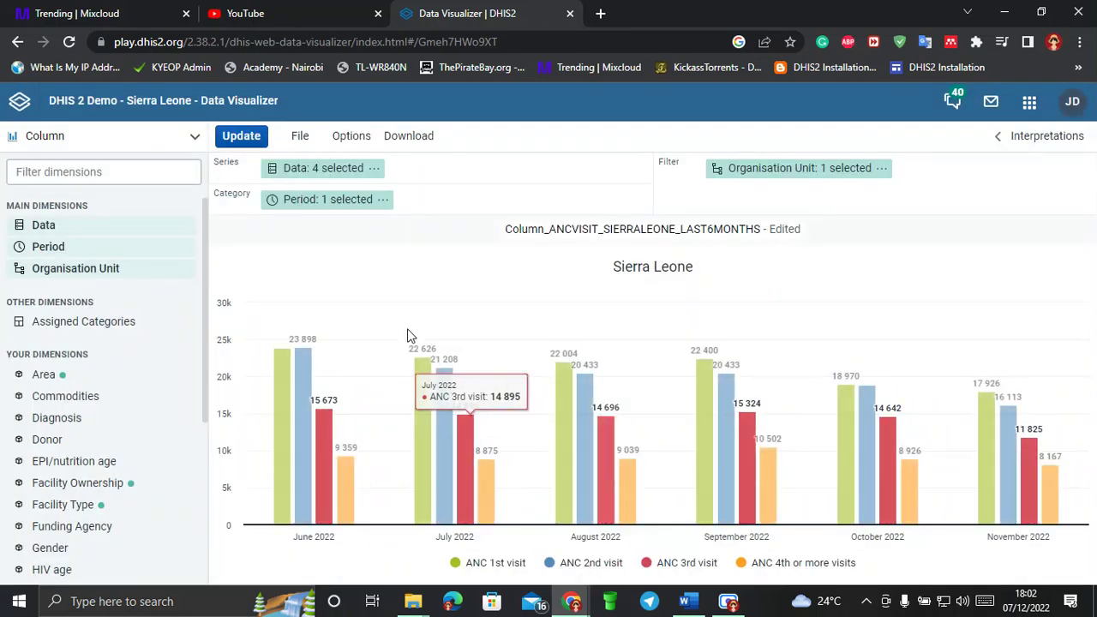
mouse_move(445, 504)
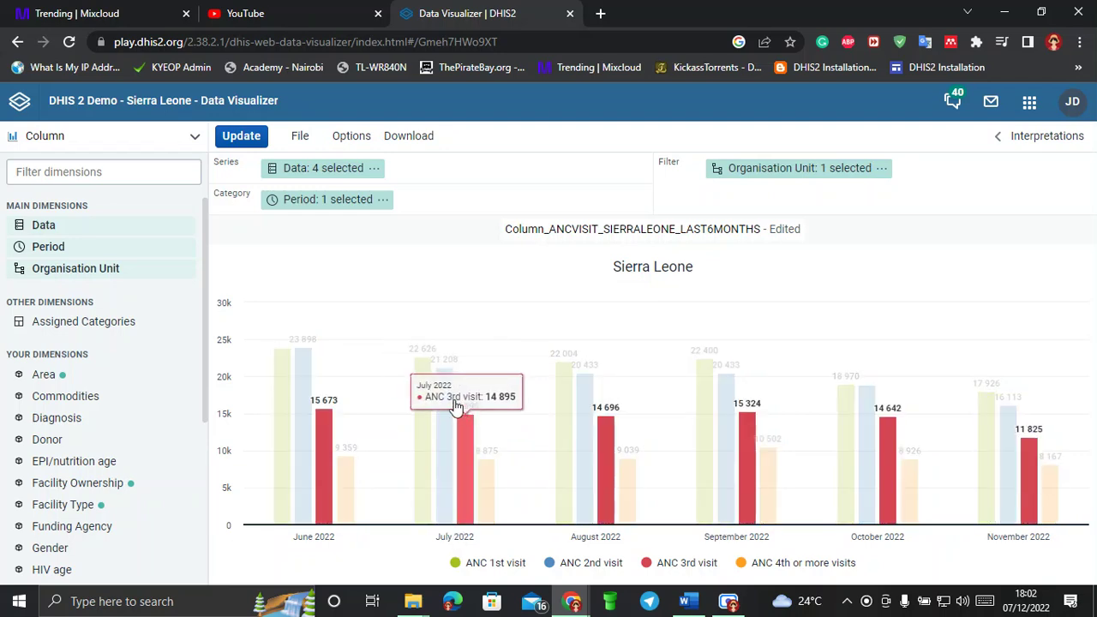
Turn the trend lines back on and set the base line value to 20000
left_click(352, 136)
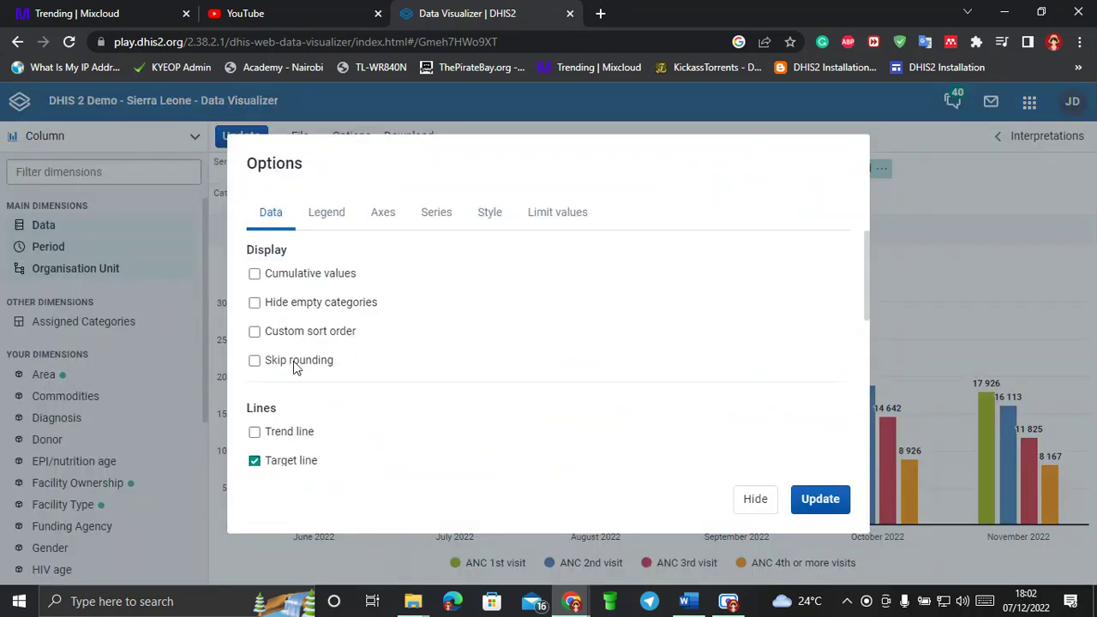
left_click(300, 433)
scroll(301, 436, "down", 3)
scroll(302, 437, "up", 1)
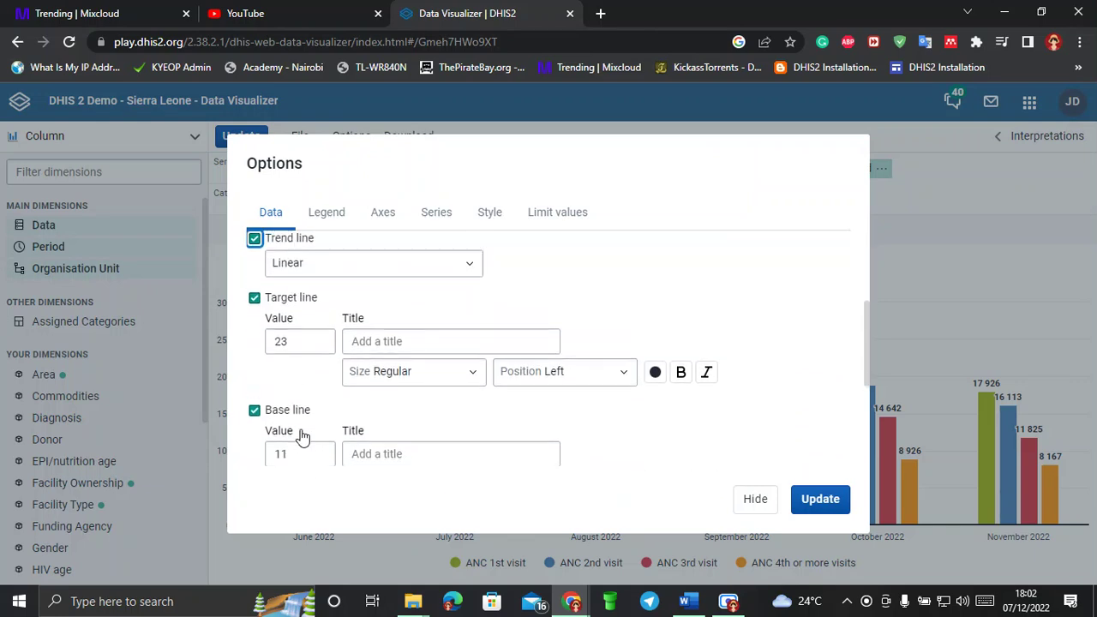
scroll(302, 437, "down", 2)
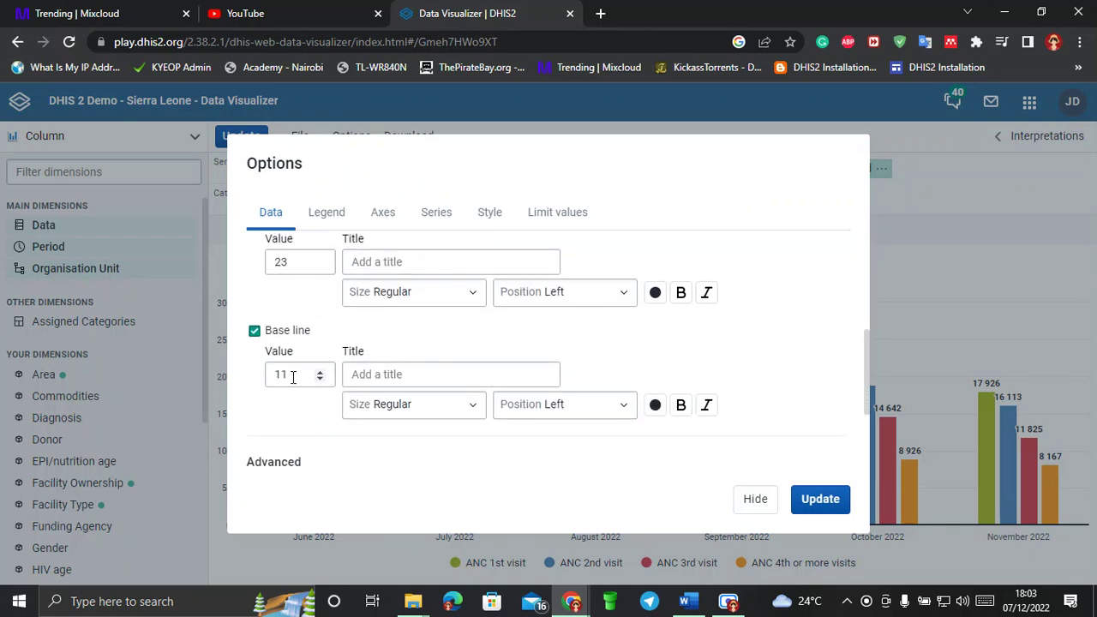
left_click(292, 376)
key("BackSpace")
key("BackSpace")
type("20")
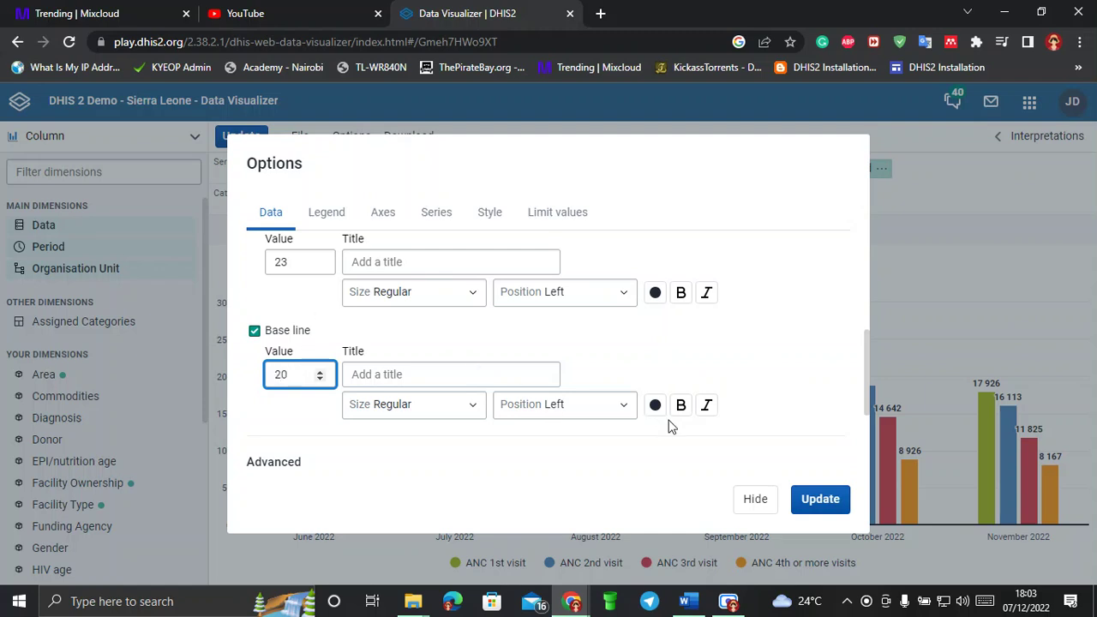
left_click(809, 499)
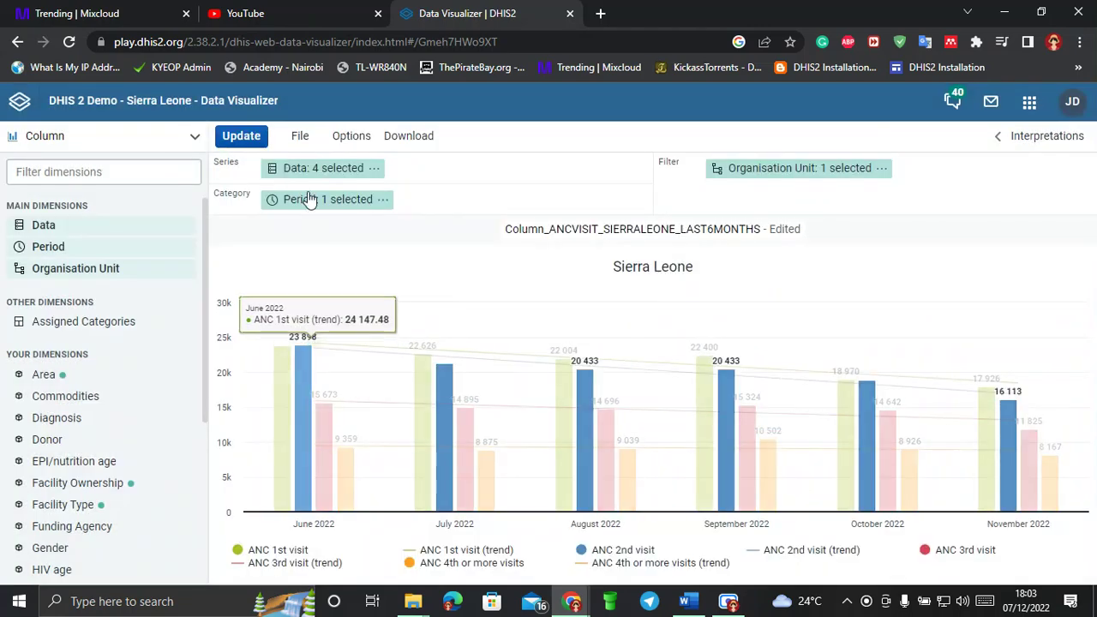
Correct the target line value to 23000 and update the chart
left_click(337, 137)
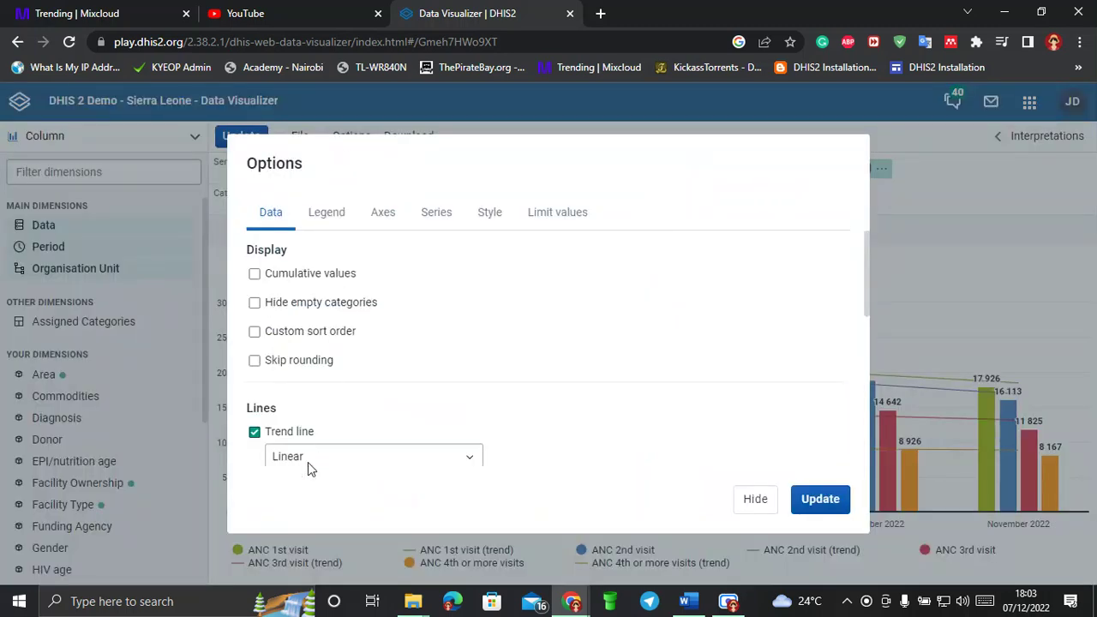
scroll(307, 459, "down", 3)
left_click(301, 321)
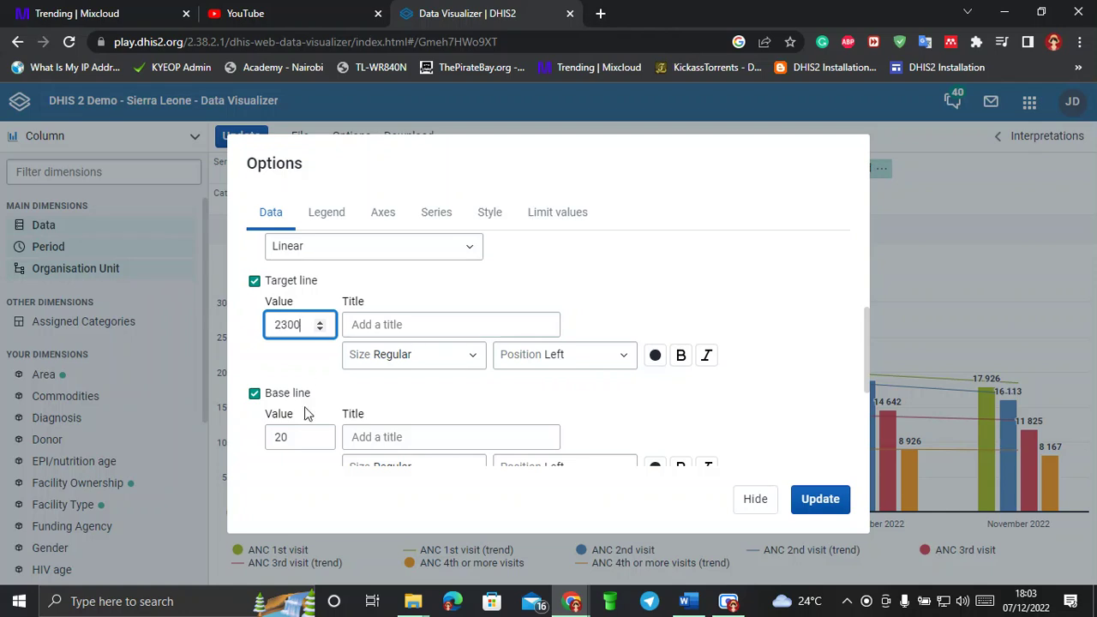
left_click(293, 440)
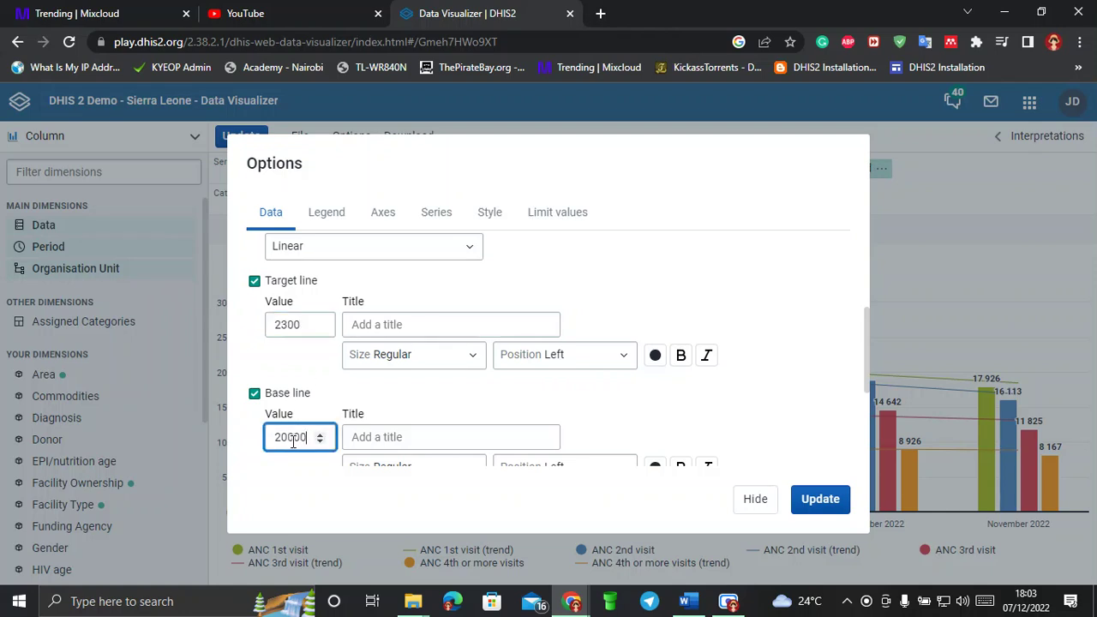
left_click(308, 325)
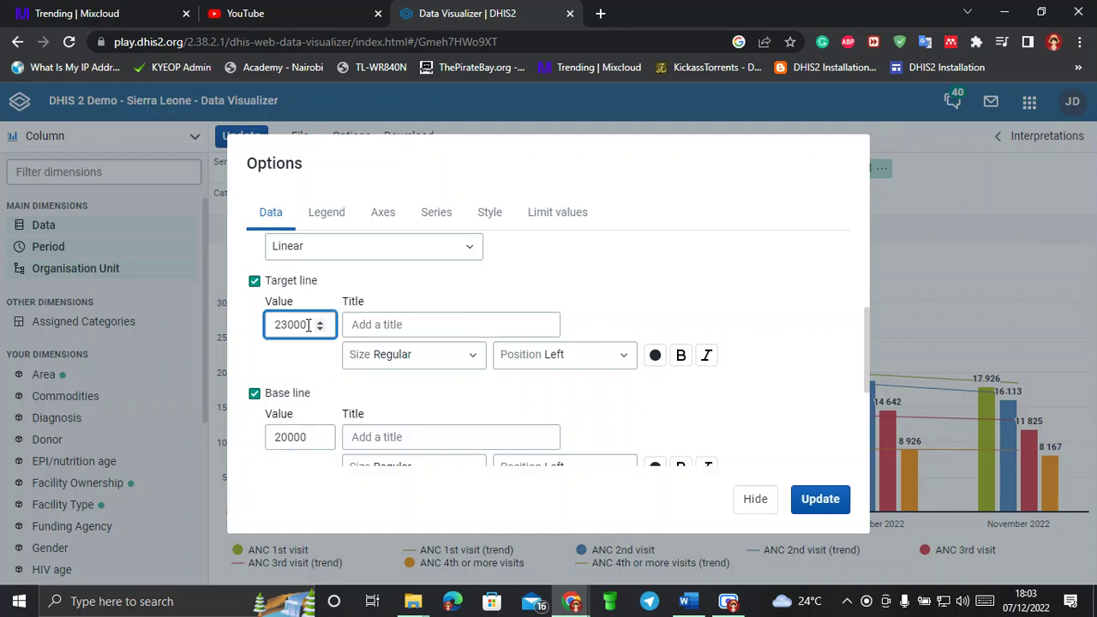
left_click(823, 499)
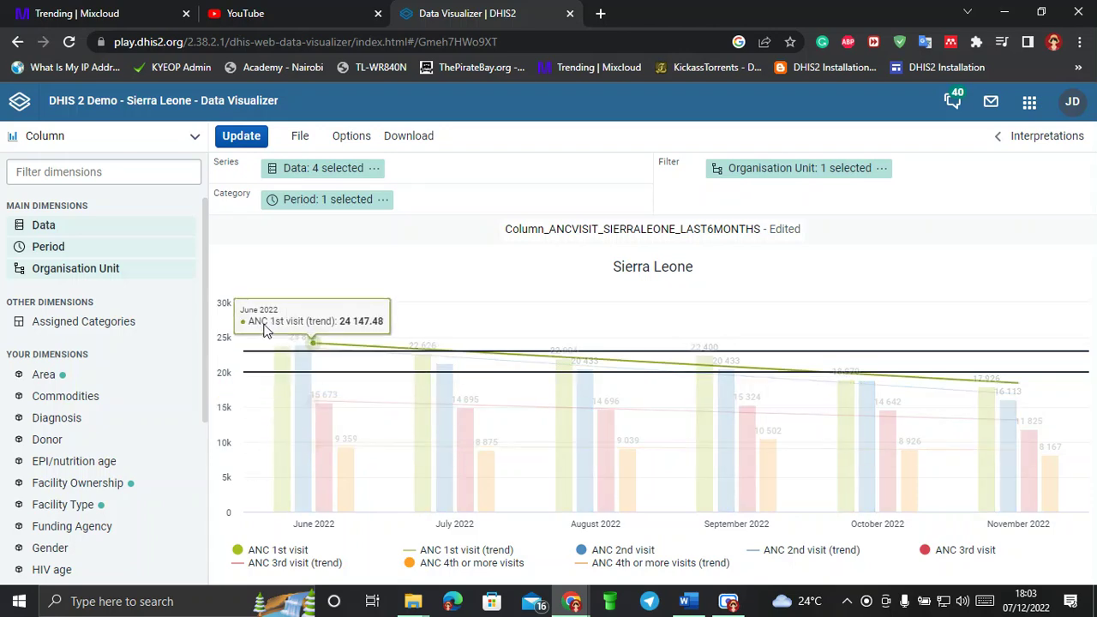
left_click(347, 142)
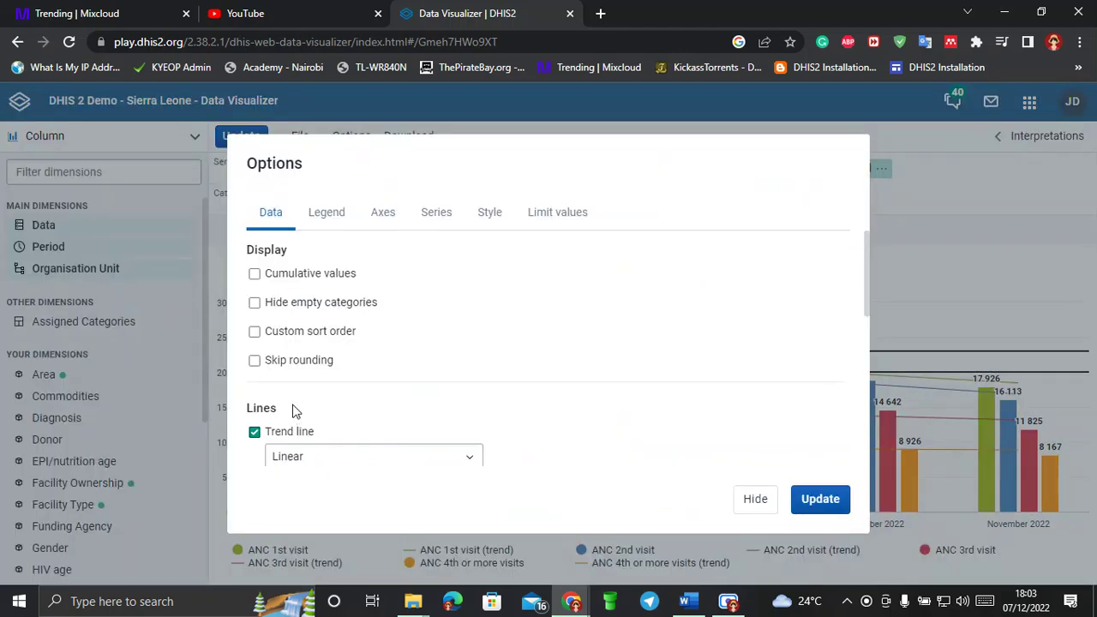
Change the base line value to 10000 and update the chart
scroll(308, 403, "down", 2)
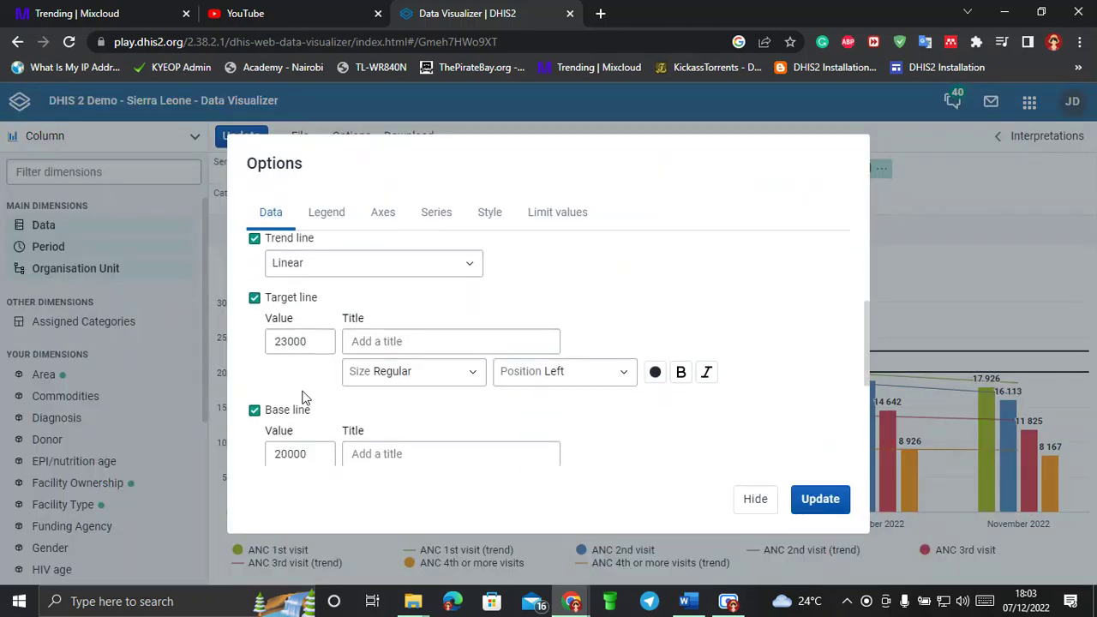
left_click(289, 454)
key("ctrl+a")
type("0")
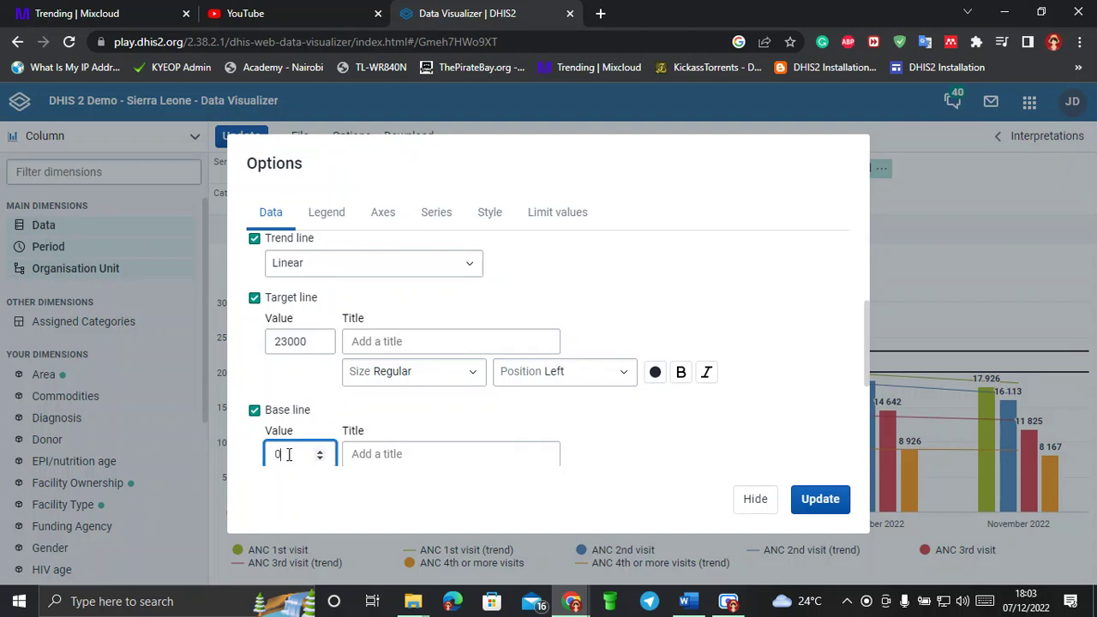
type("000")
left_click(822, 506)
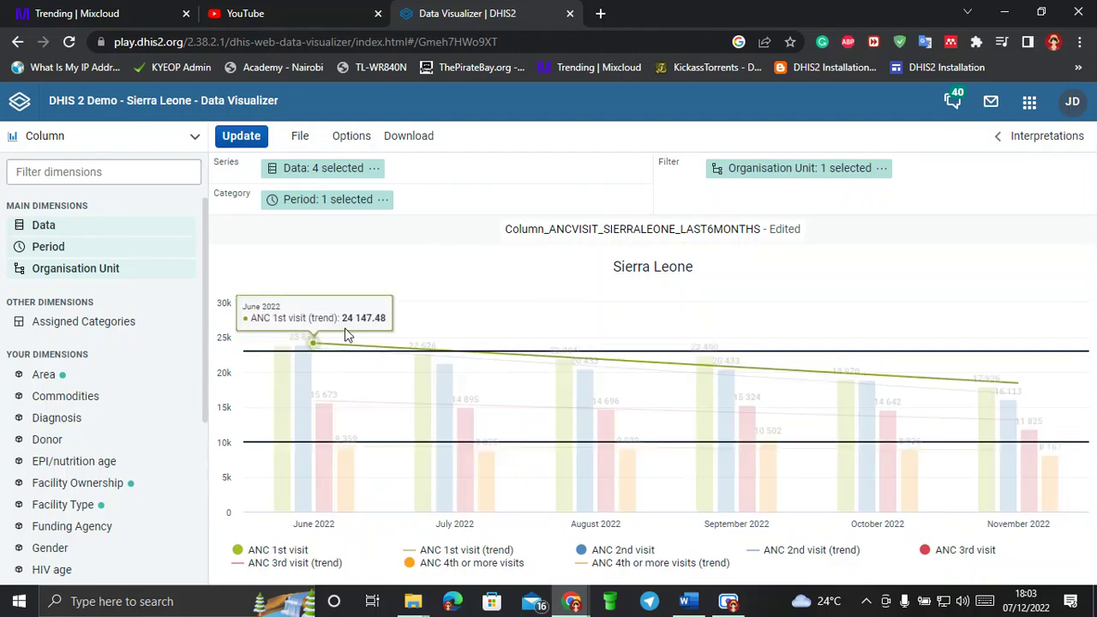
mouse_move(336, 354)
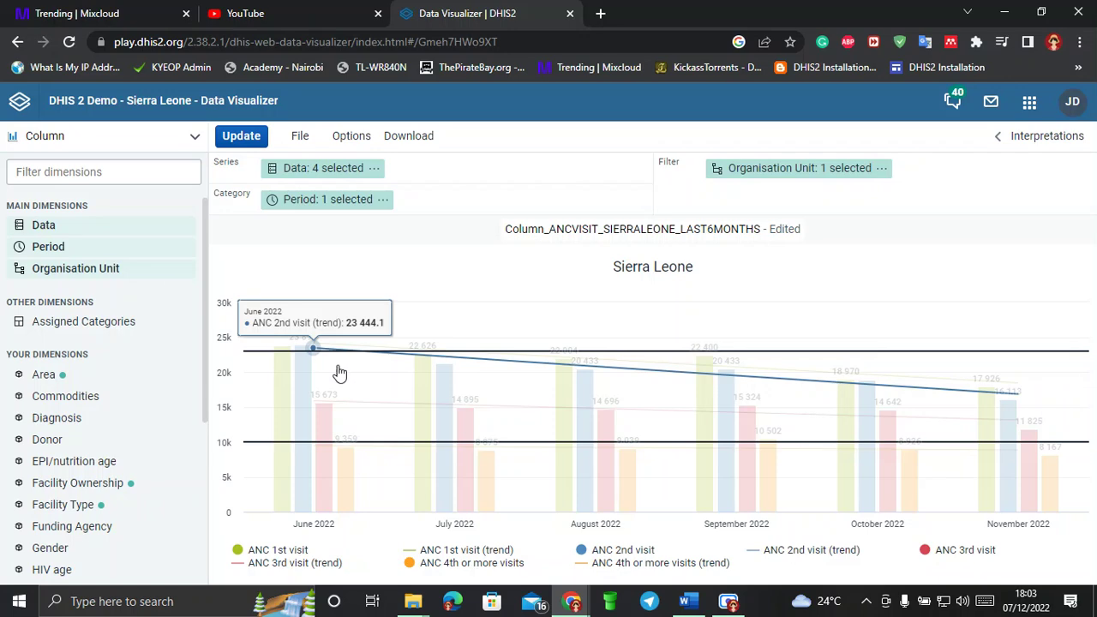
Uncheck the target line and base line in chart options, then show the Style settings
left_click(352, 136)
scroll(382, 424, "down", 1)
scroll(382, 424, "down", 5)
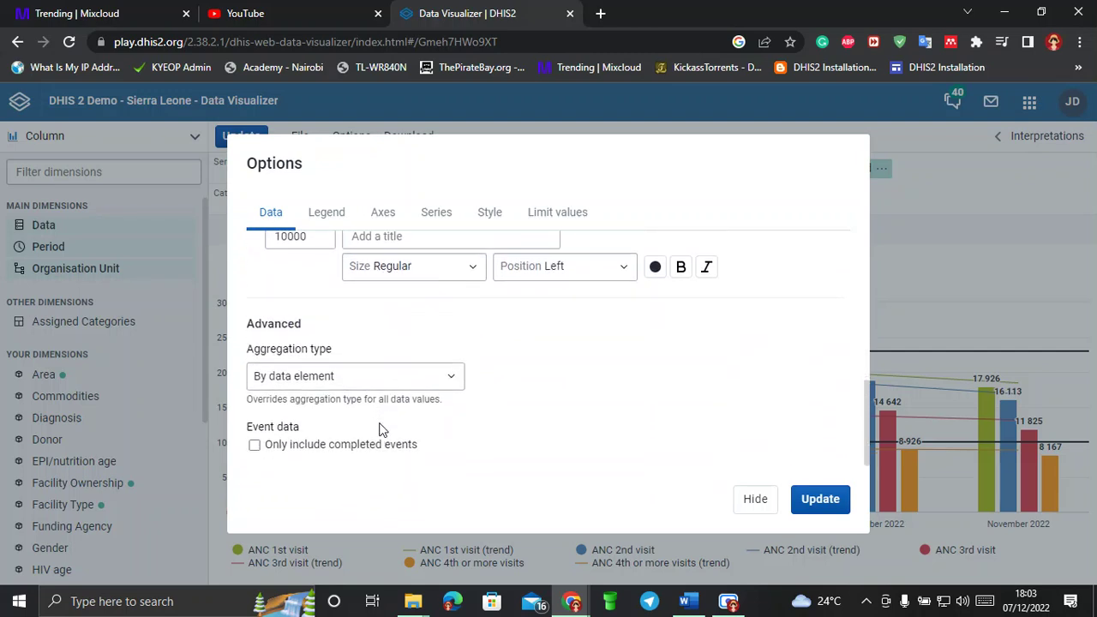
scroll(381, 428, "up", 5)
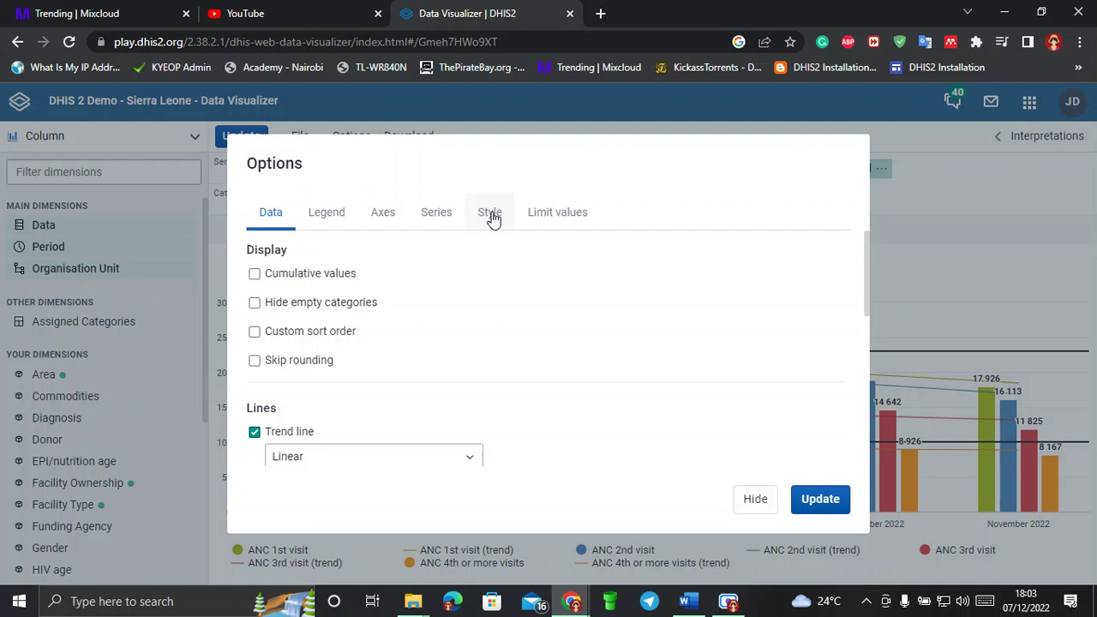
scroll(296, 356, "down", 2)
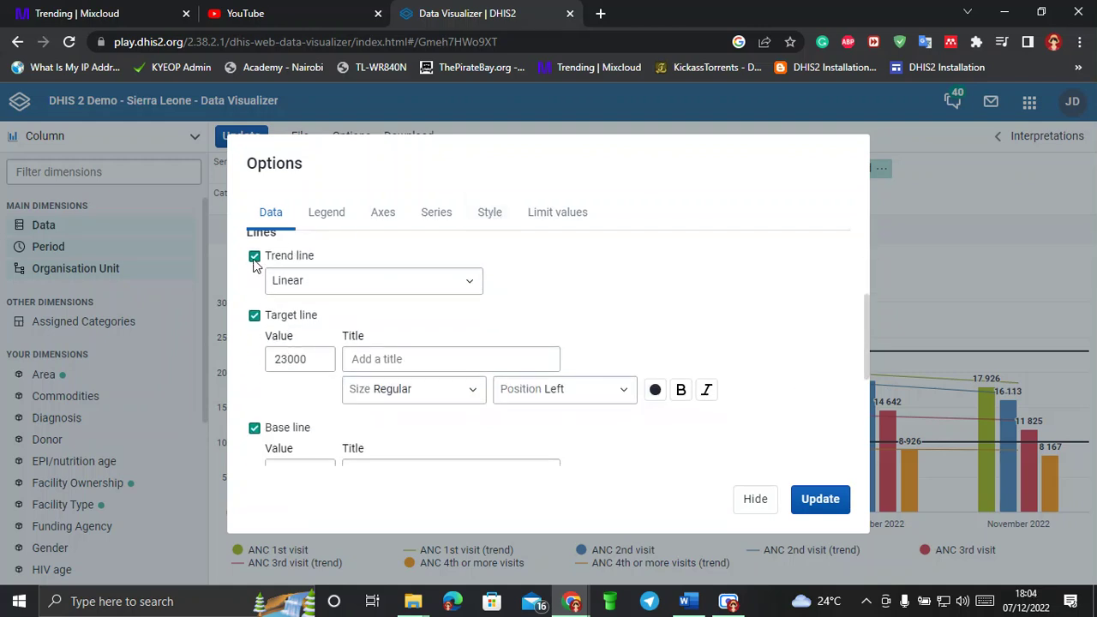
left_click(255, 315)
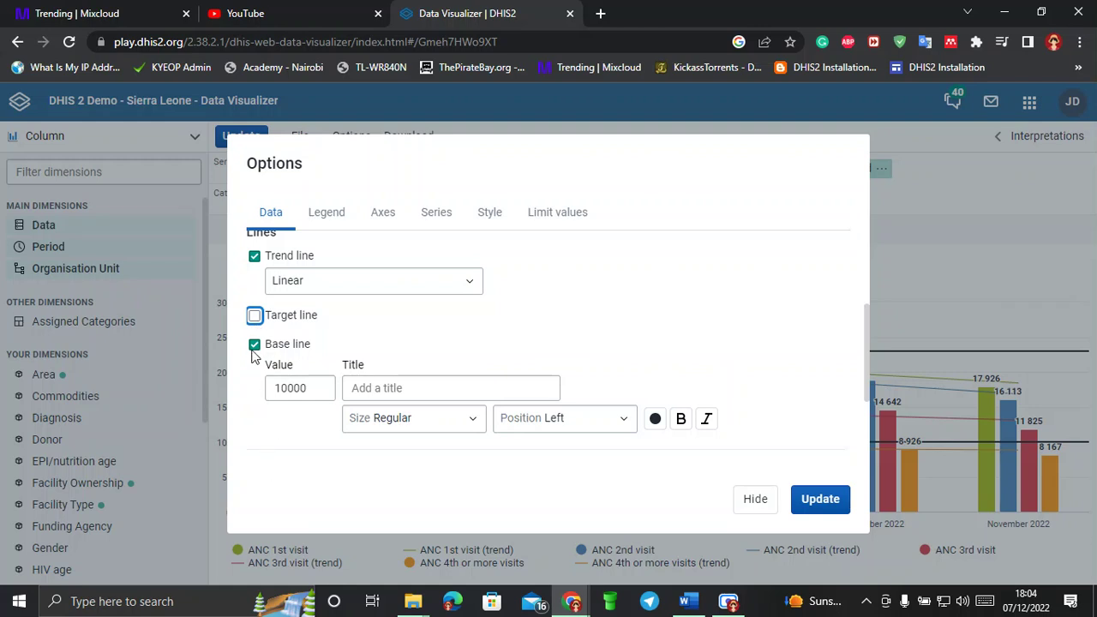
left_click(255, 344)
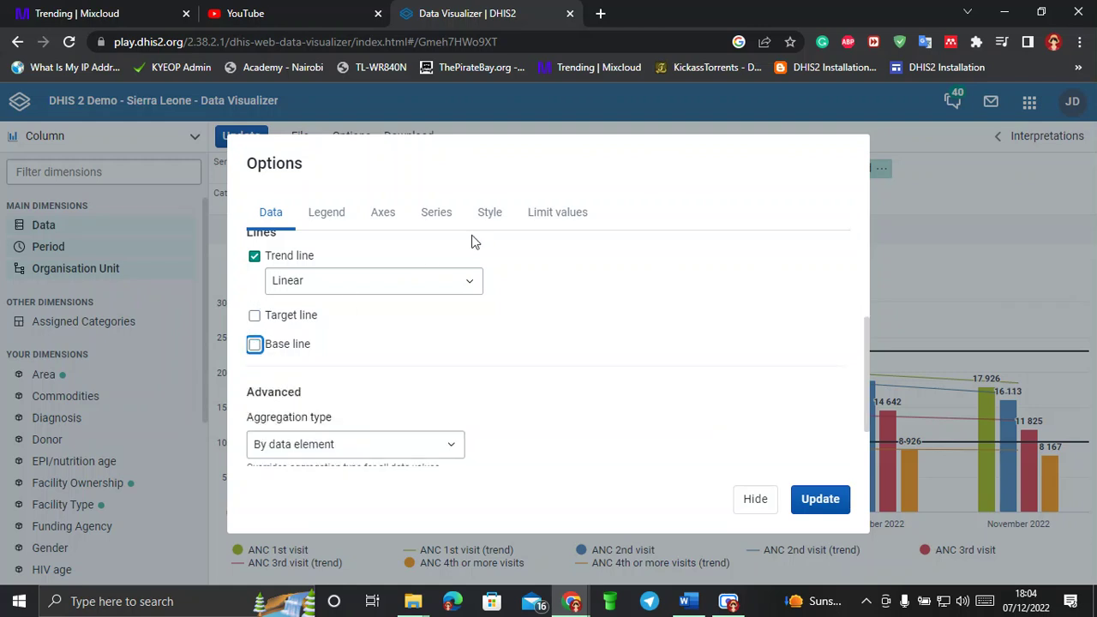
left_click(255, 316)
left_click(254, 316)
left_click(254, 344)
left_click(254, 344)
left_click(489, 212)
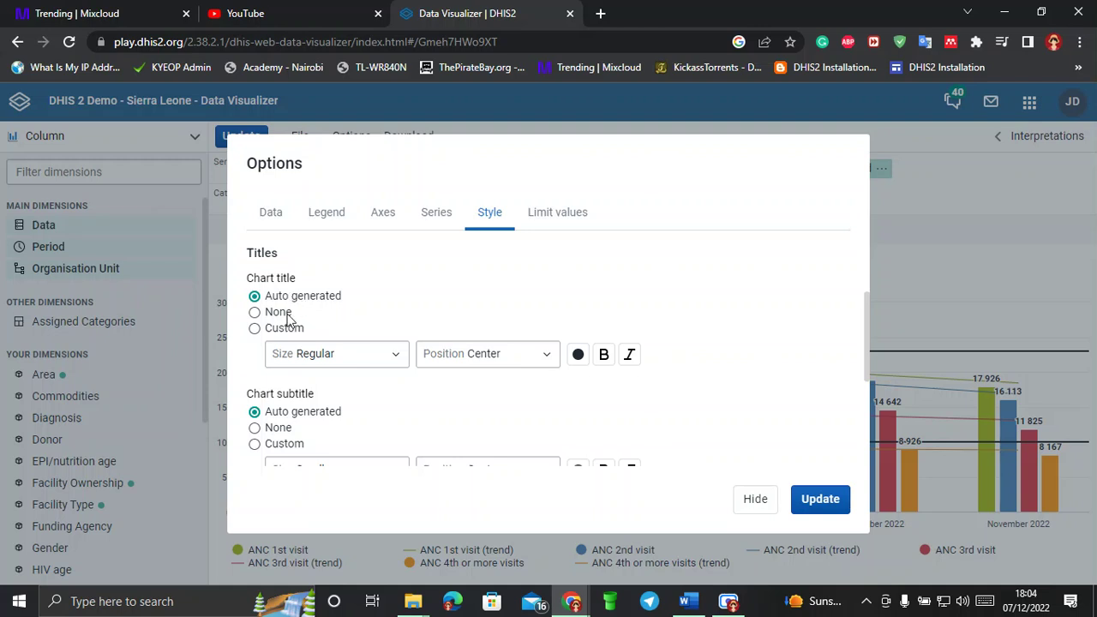
Set a custom chart title "ANC VISIT", styled bold and blue
left_click(255, 330)
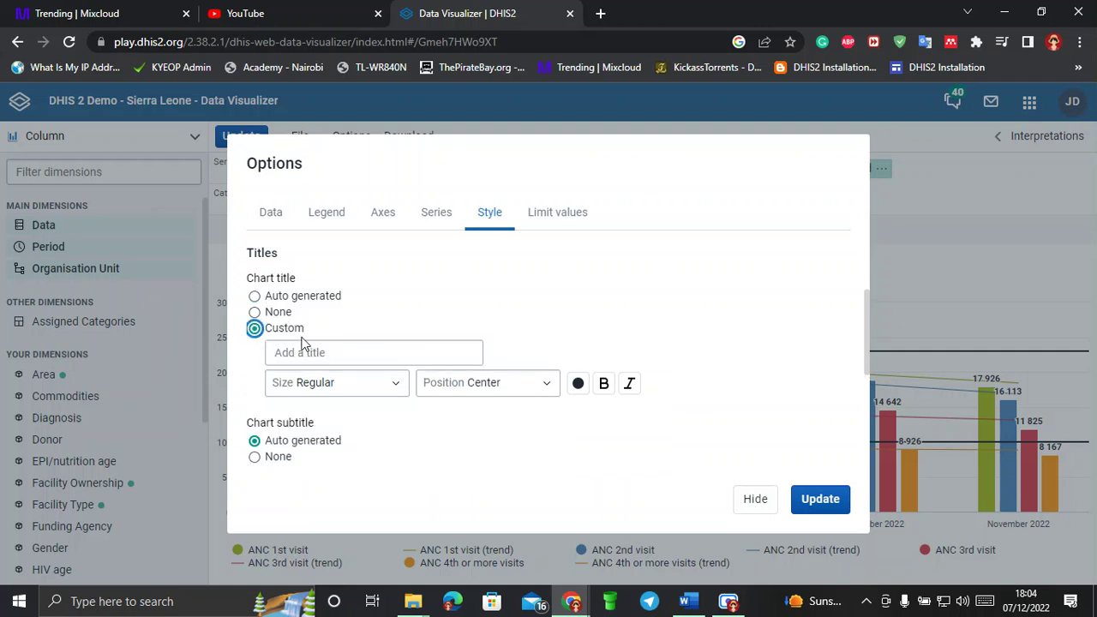
left_click(339, 350)
type("ANC VISIT")
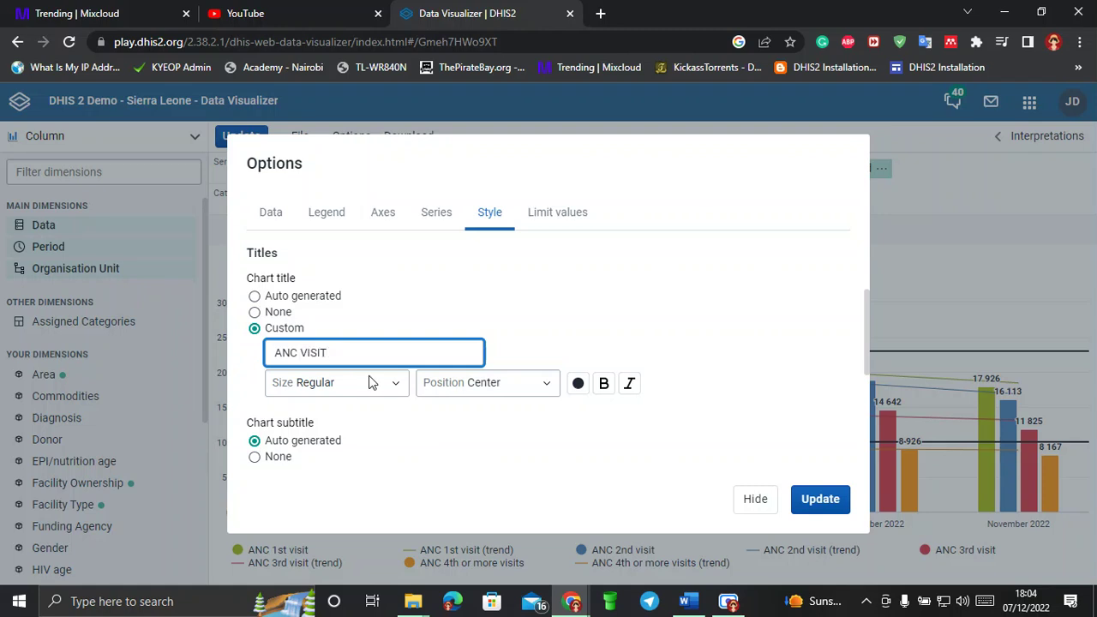
left_click(370, 382)
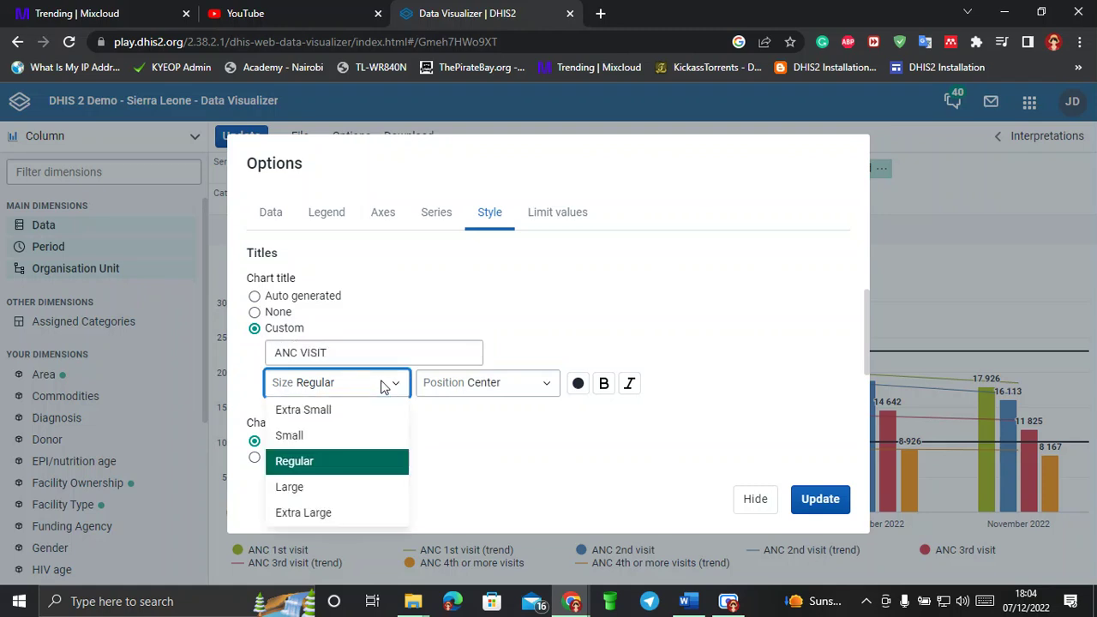
left_click(524, 382)
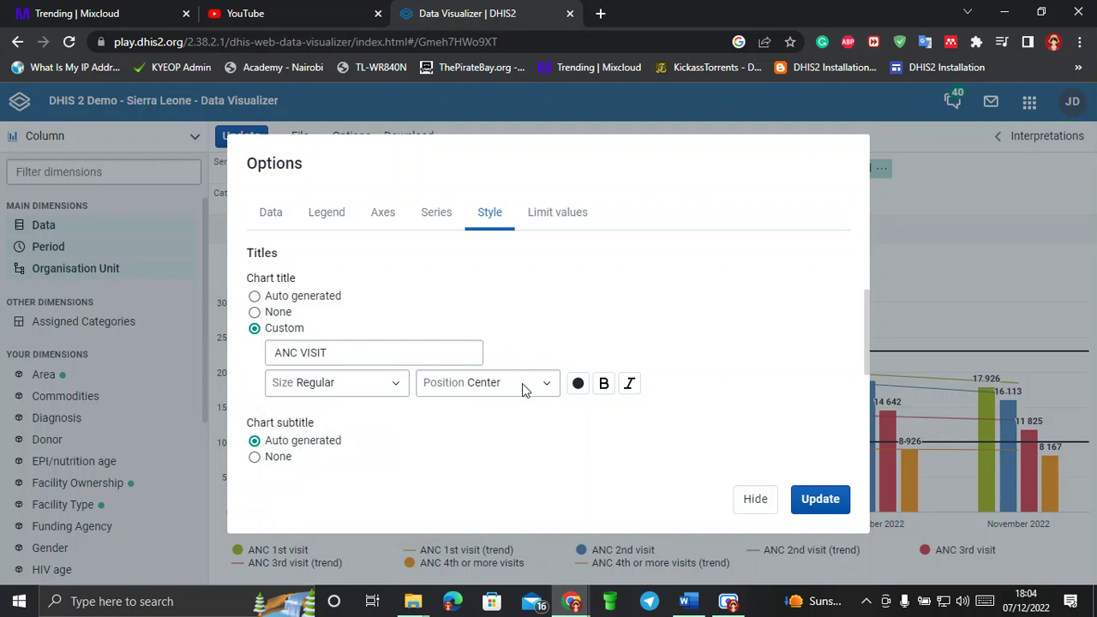
left_click(522, 383)
left_click(604, 384)
left_click(604, 384)
left_click(579, 384)
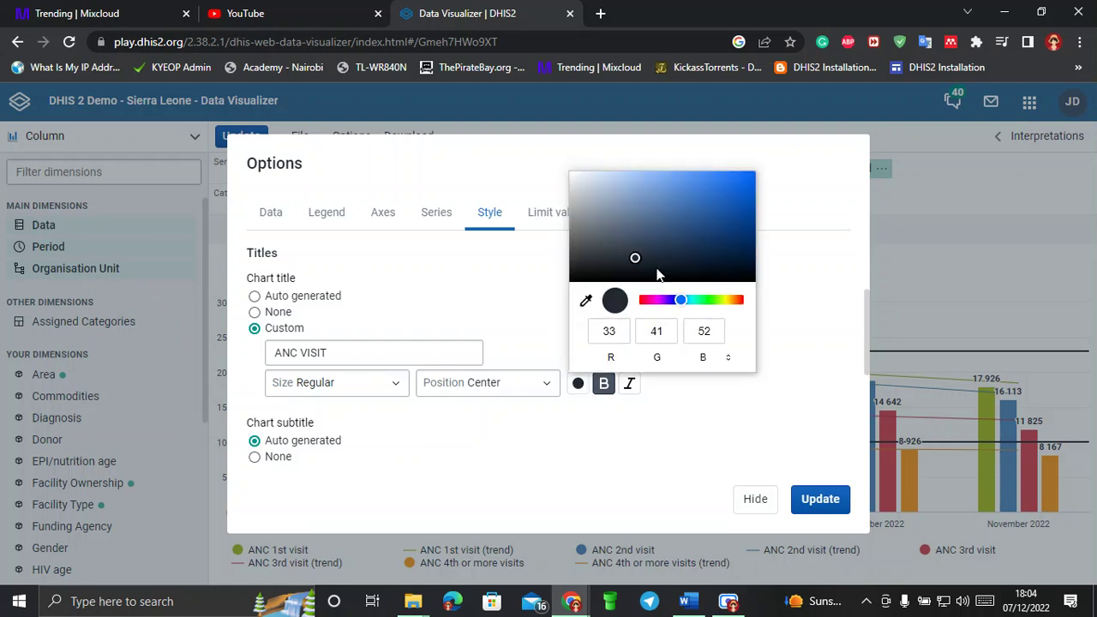
left_click(744, 201)
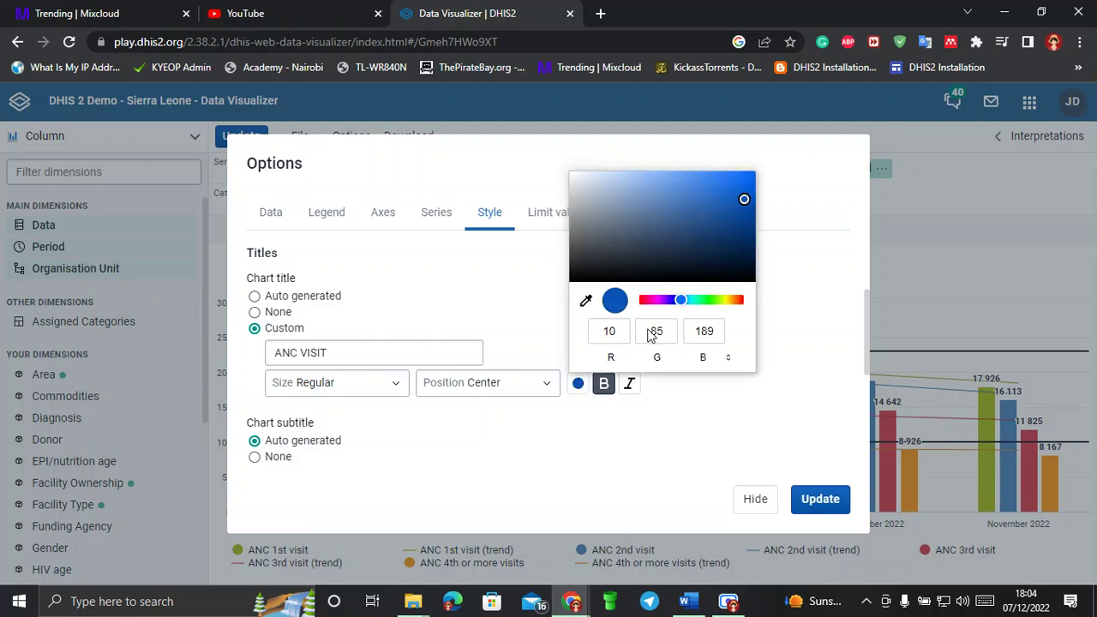
left_click(710, 397)
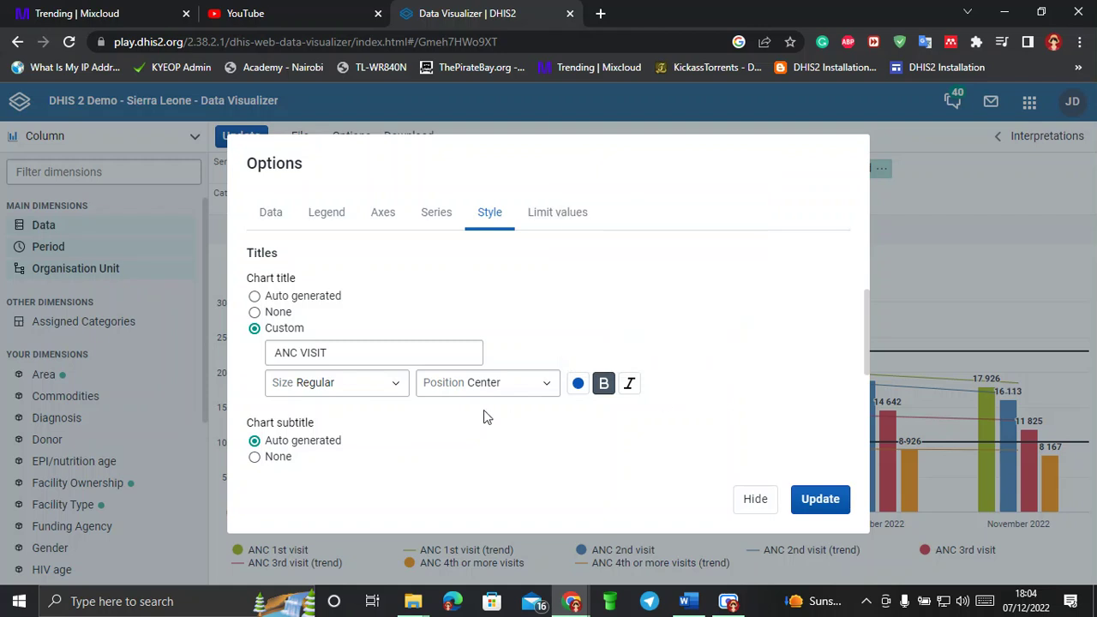
scroll(265, 422, "down", 2)
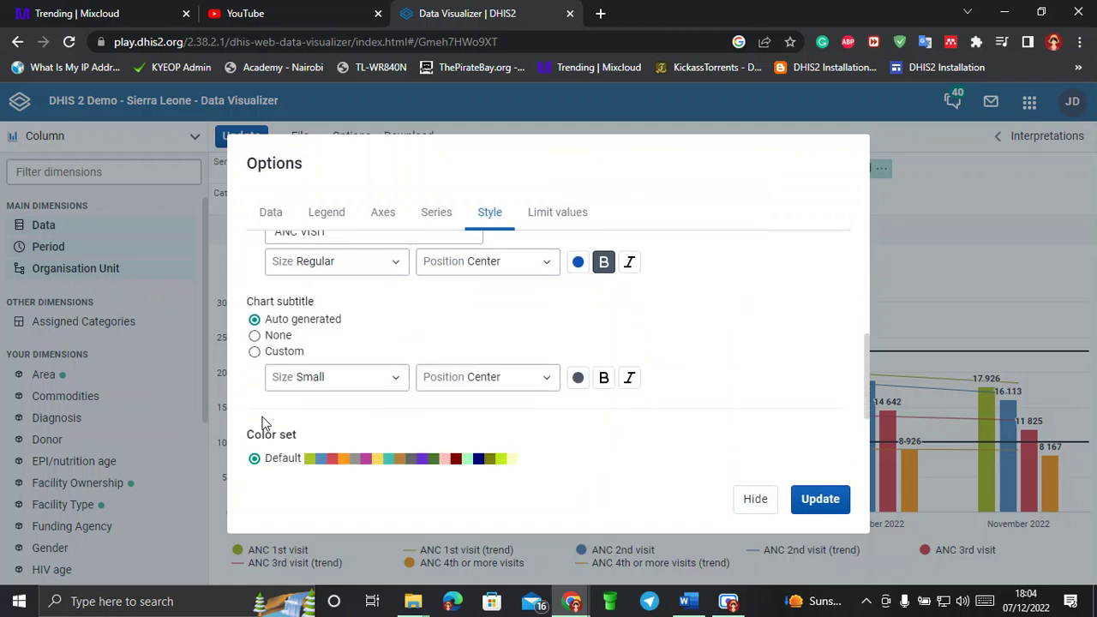
Set a custom subtitle "Sierra Leone" in italic, with bold turned off
left_click(254, 351)
left_click(301, 383)
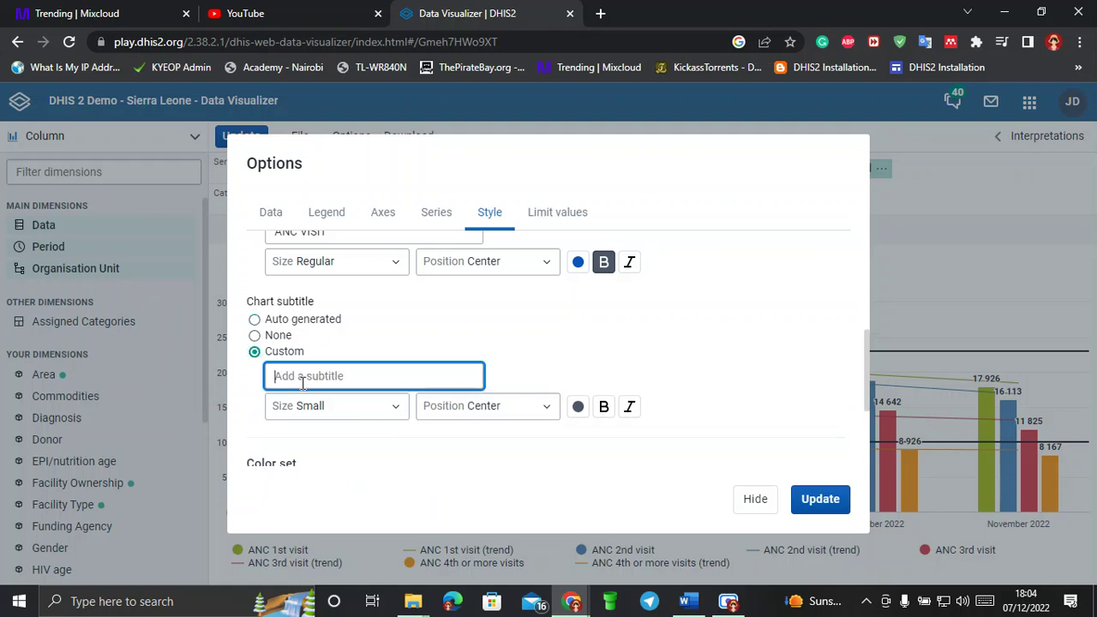
type("Sierra Leone")
left_click(605, 408)
left_click(629, 407)
left_click(605, 408)
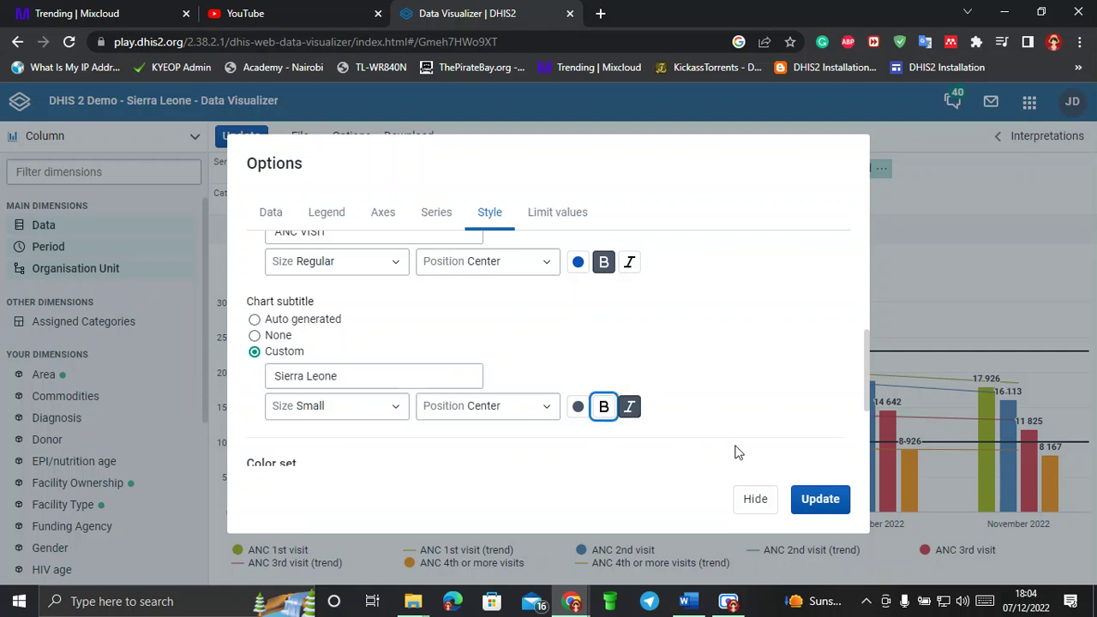
scroll(737, 450, "down", 3)
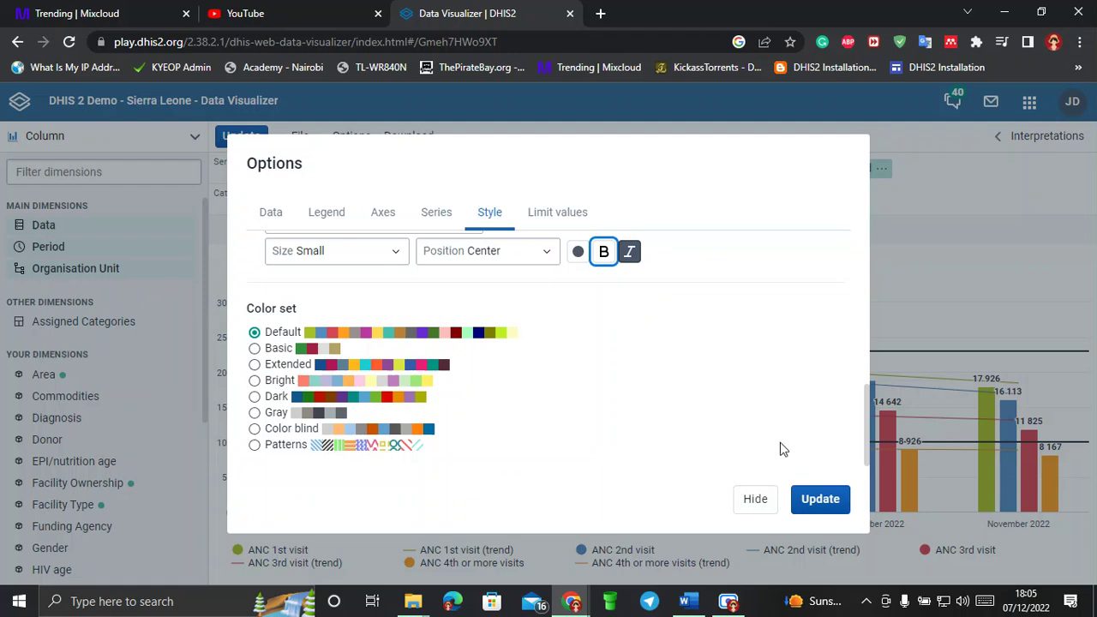
Apply the options so the italic 'Sierra Leone' subtitle appears beneath the 'ANC VISIT' title
left_click(820, 499)
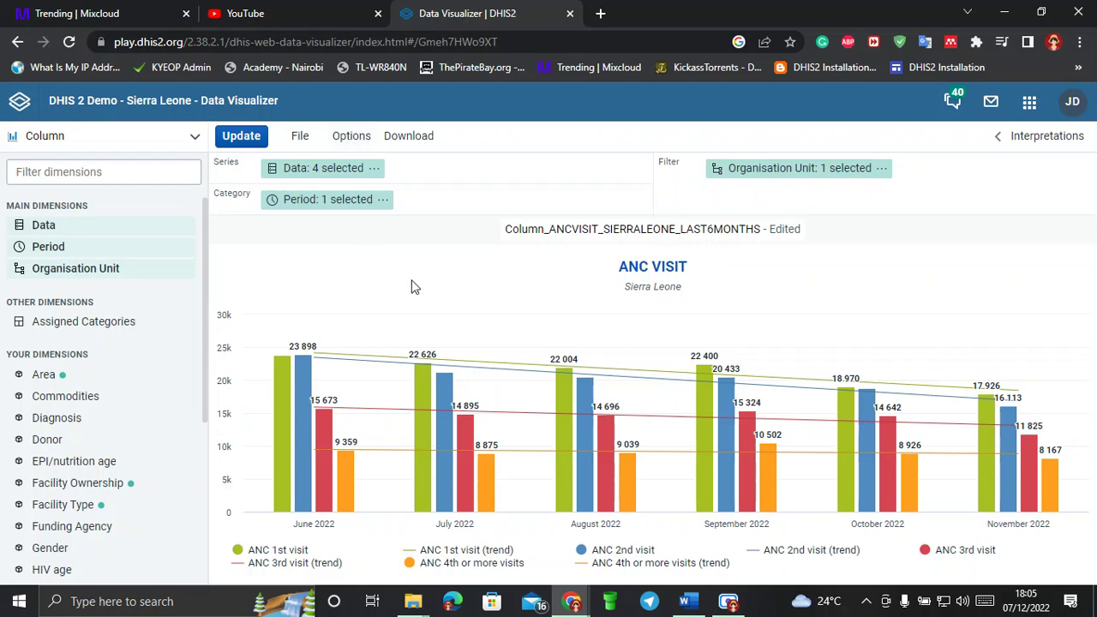
mouse_move(572, 336)
mouse_move(292, 365)
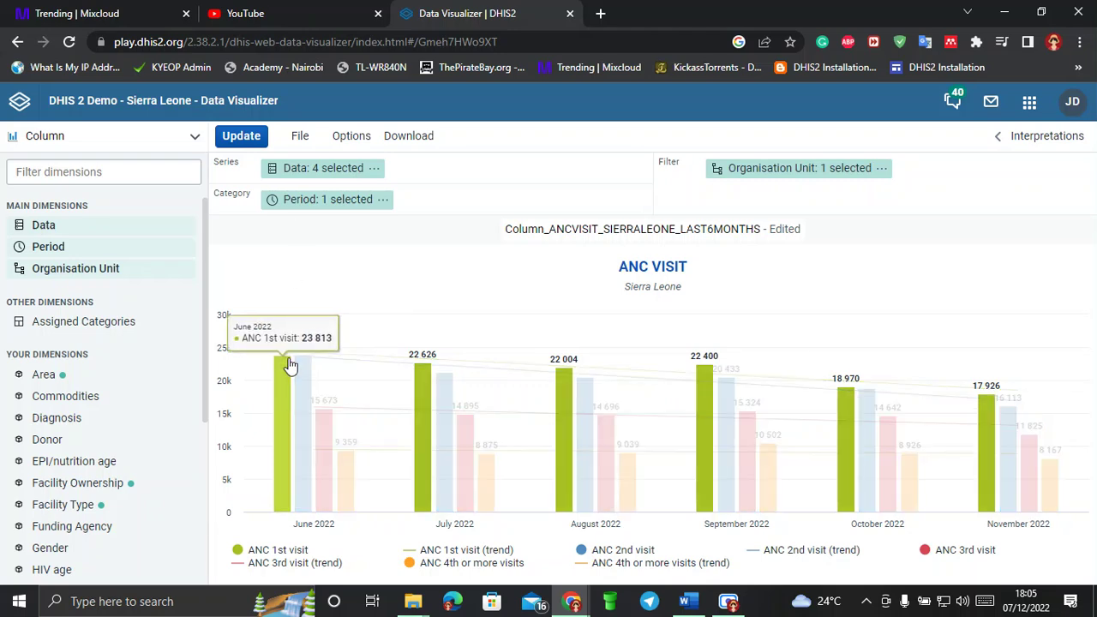
Give the vertical axis the custom title 'ANC Visit' in the chart options
left_click(351, 137)
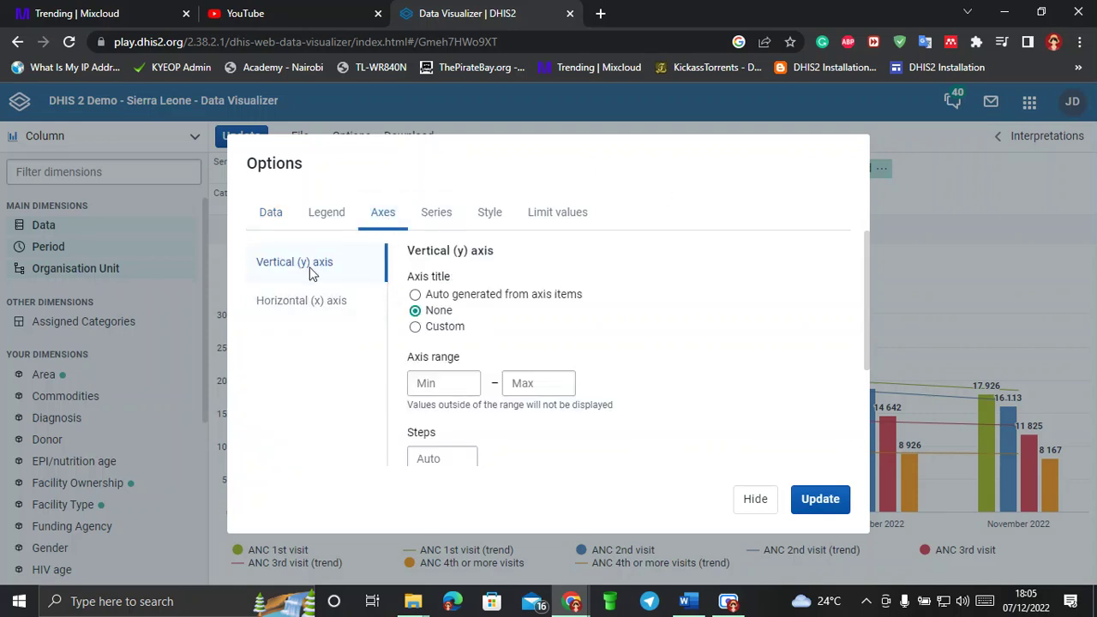
left_click(415, 325)
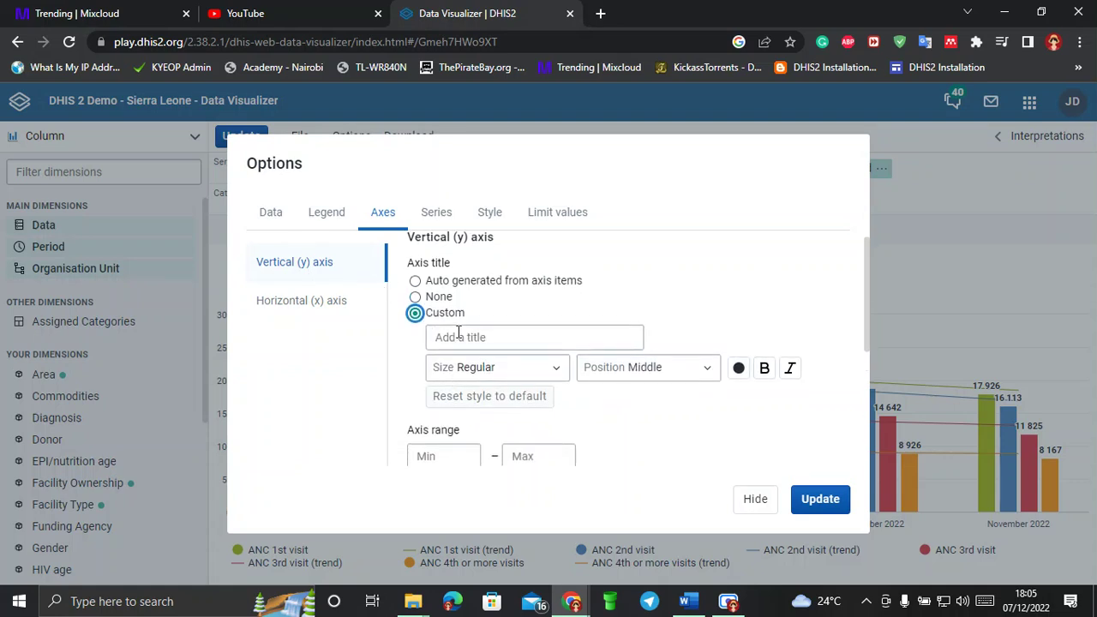
left_click(459, 334)
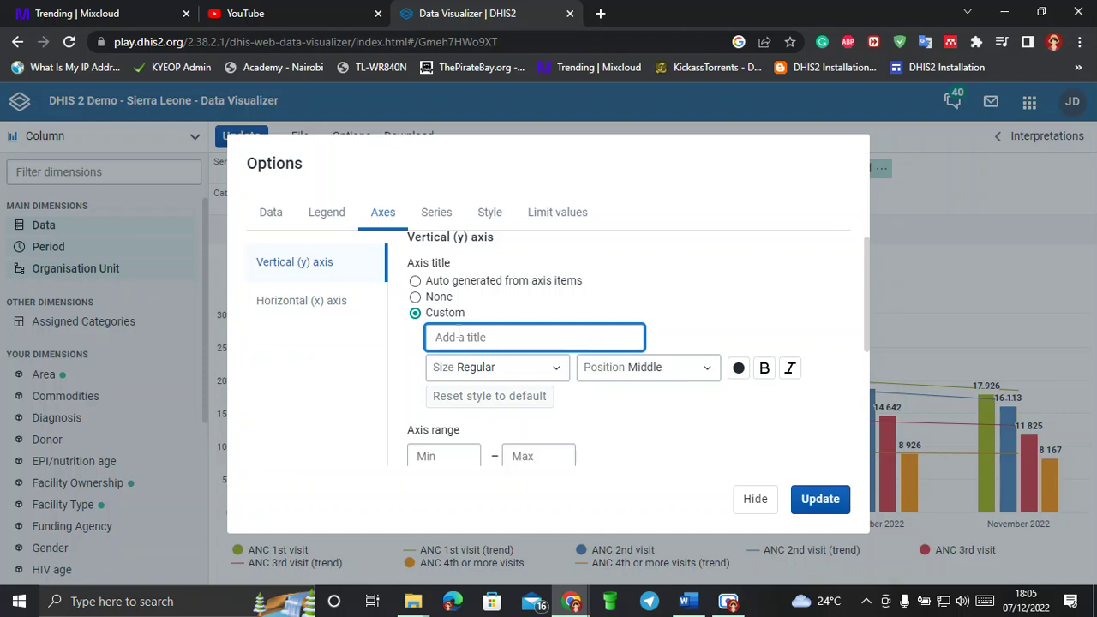
type("ANC Visit")
scroll(533, 395, "down", 3)
scroll(532, 395, "down", 1)
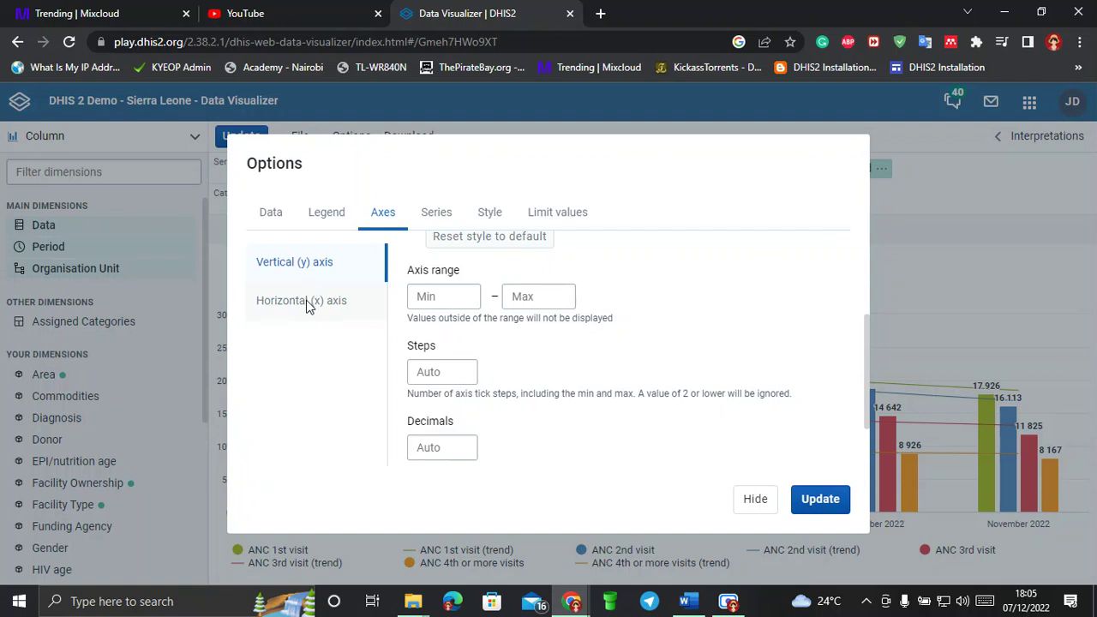
Give the horizontal axis the custom title 'Epidemiological week'
left_click(308, 307)
left_click(417, 313)
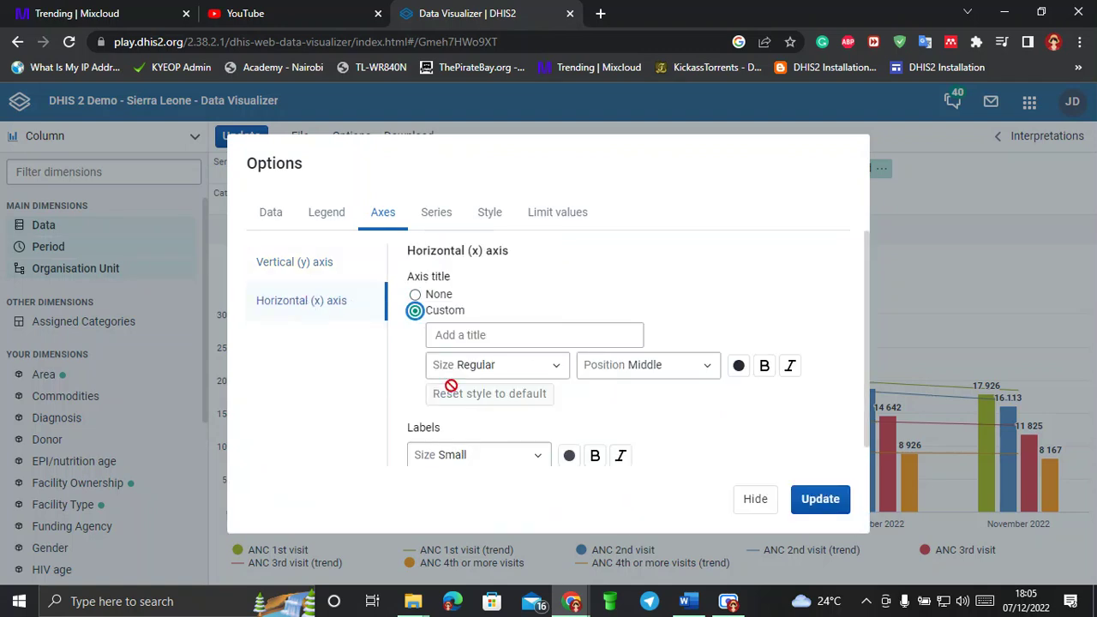
left_click(460, 336)
type("Ep")
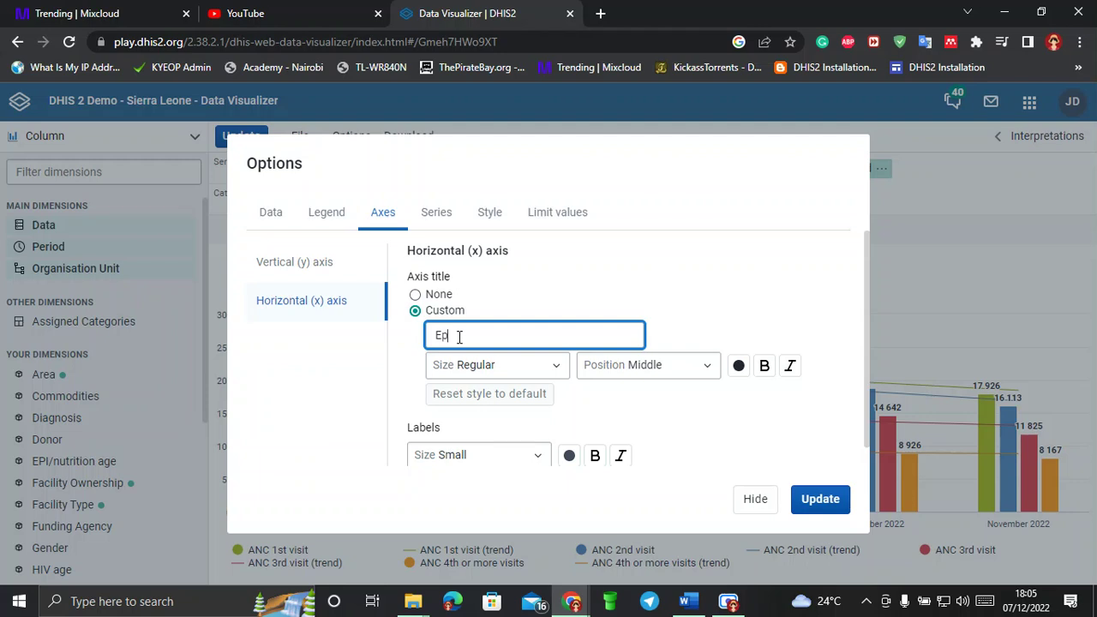
type("idemiological week")
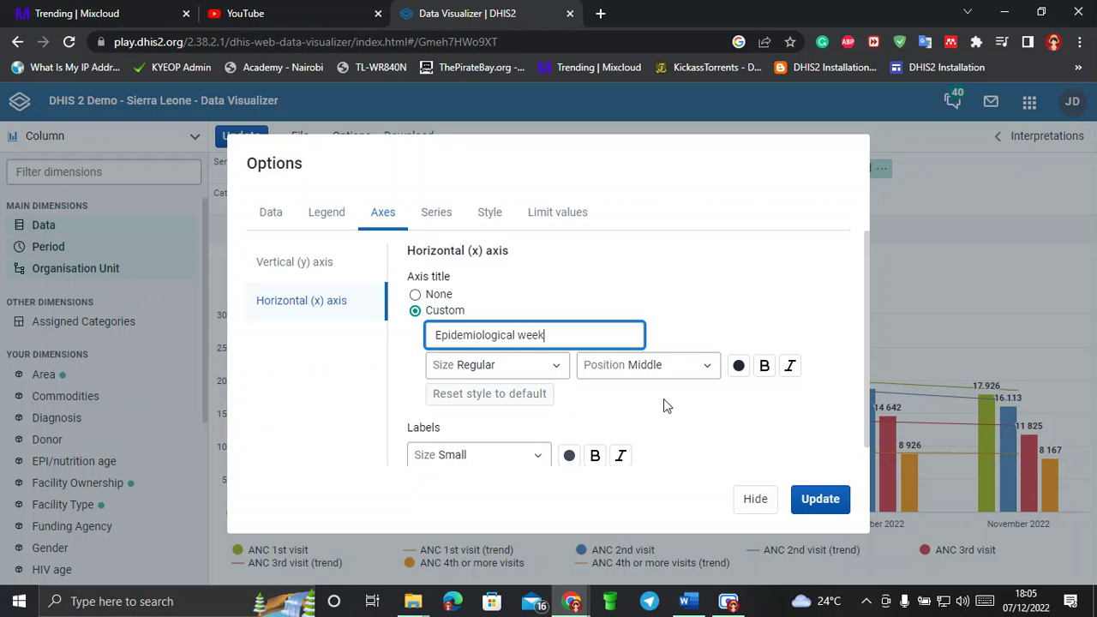
scroll(698, 418, "down", 1)
Apply the new axis titles, then make the vertical 'ANC Visit' title bold
left_click(815, 498)
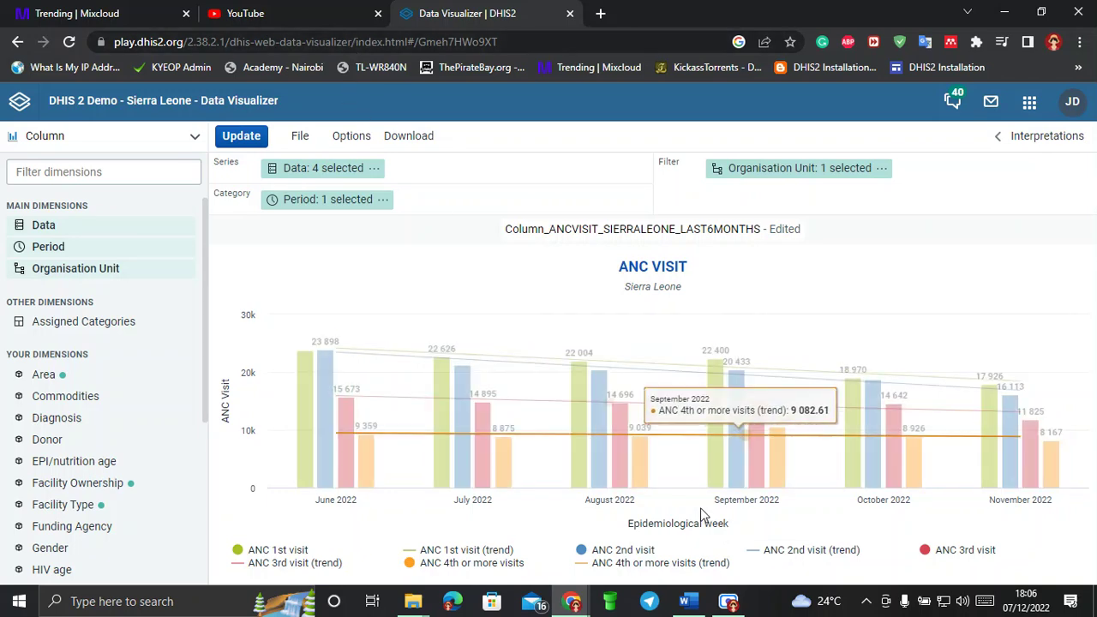
left_click(351, 135)
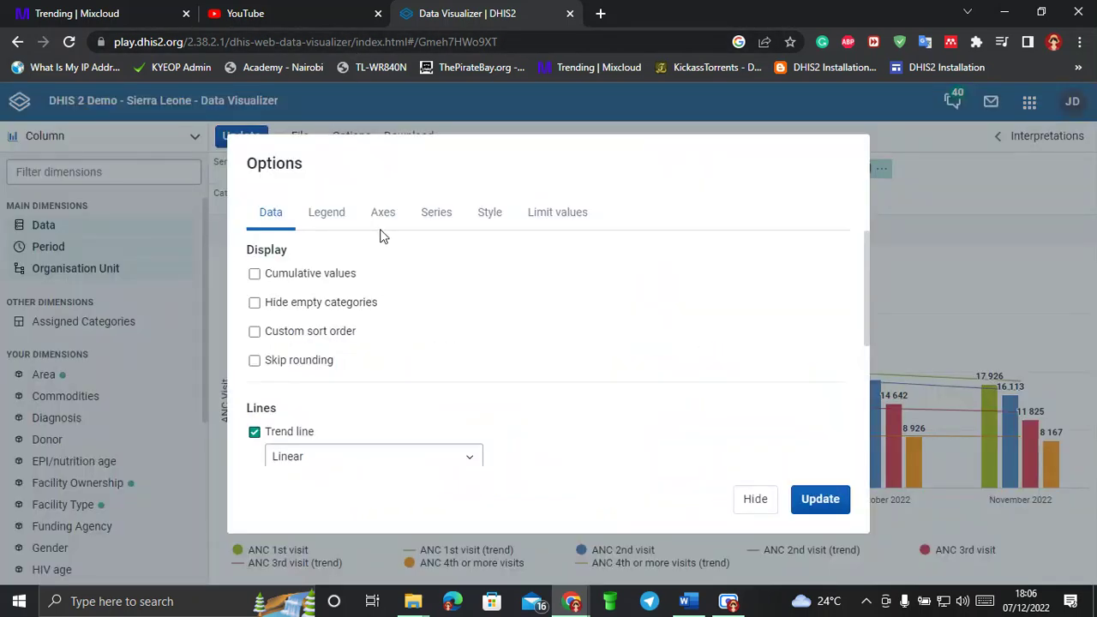
left_click(383, 220)
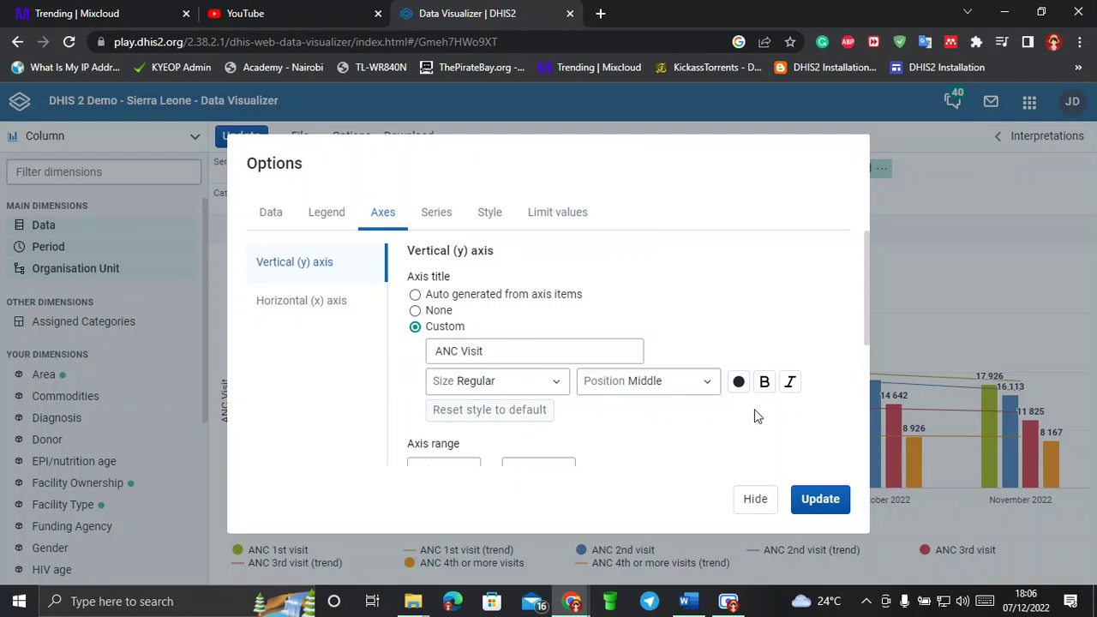
left_click(764, 383)
Make the horizontal 'Epidemiological week' axis title bold
scroll(597, 434, "down", 3)
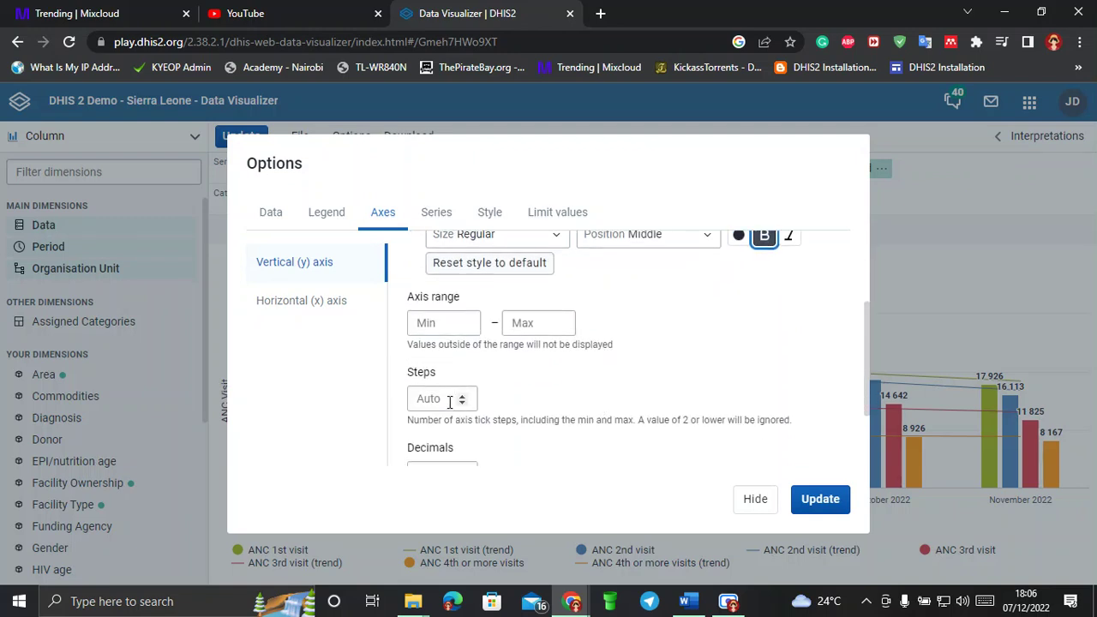
scroll(477, 426, "down", 1)
scroll(474, 424, "up", 5)
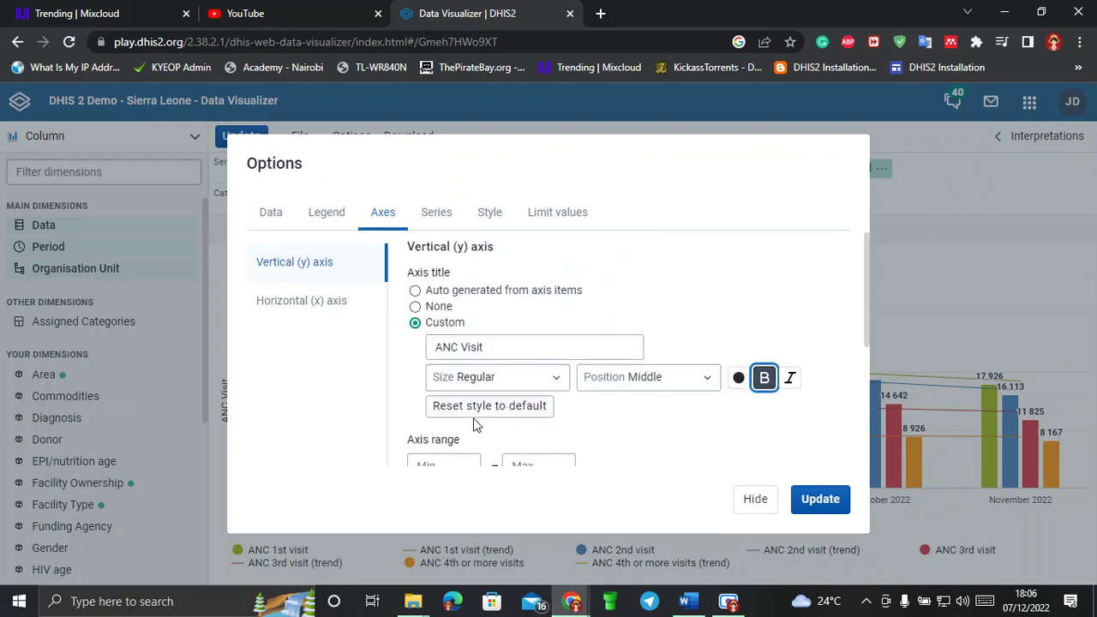
left_click(326, 308)
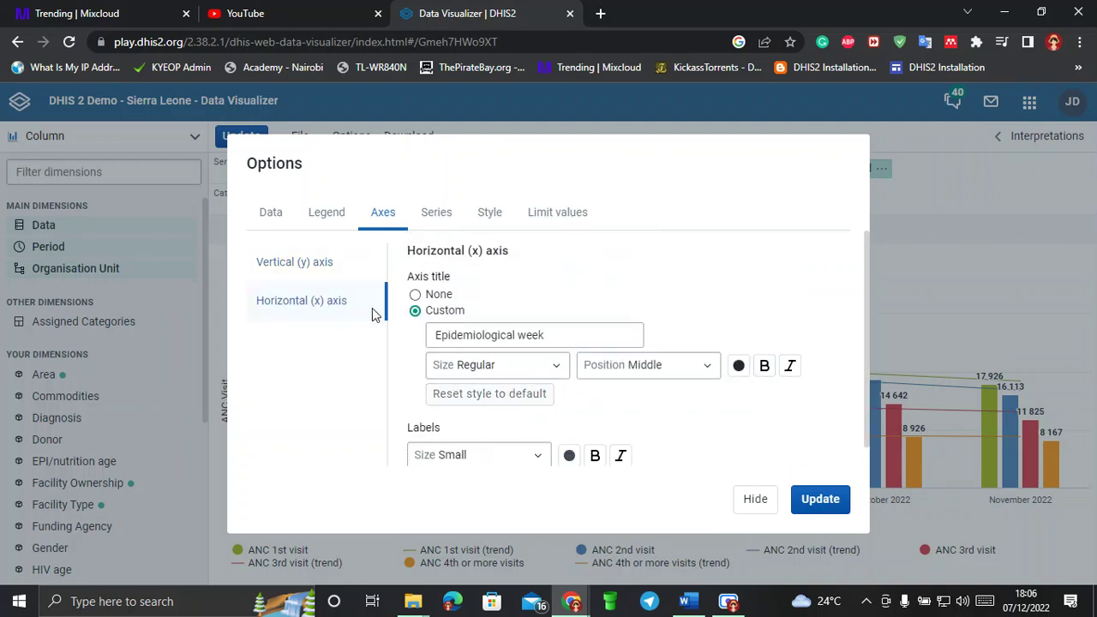
left_click(767, 375)
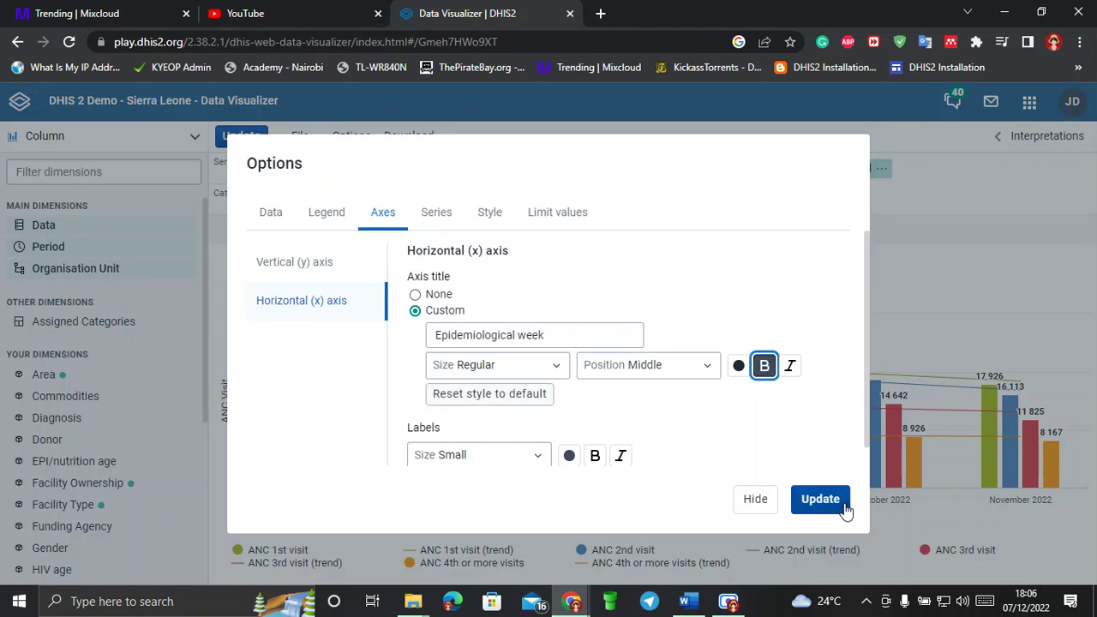
Apply the bold axis titles and save the chart via File > Save
left_click(824, 502)
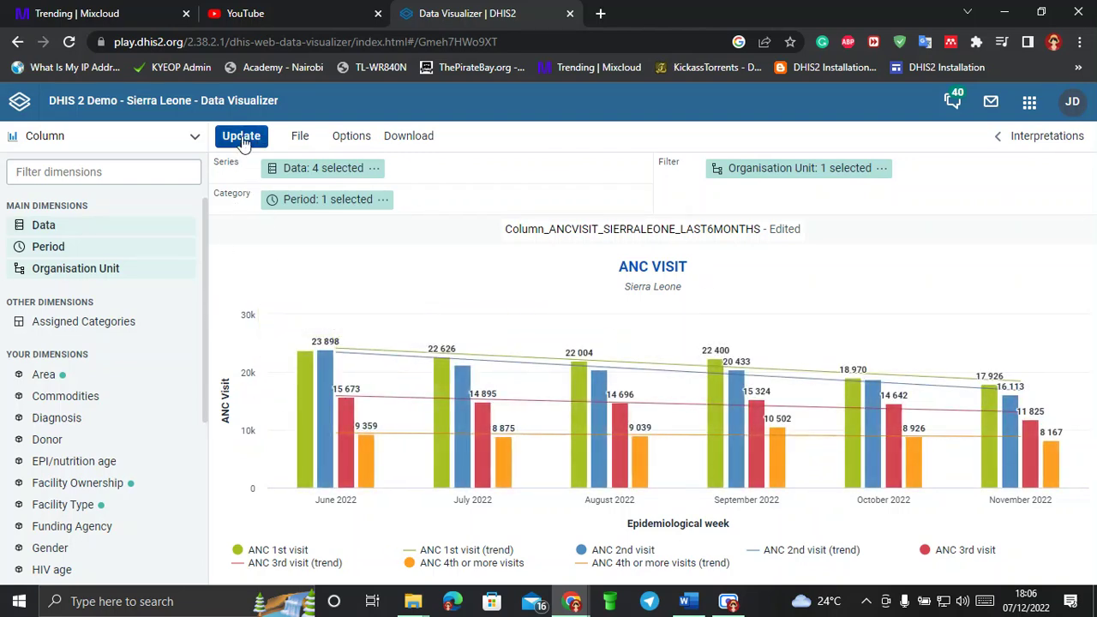
left_click(309, 143)
left_click(346, 267)
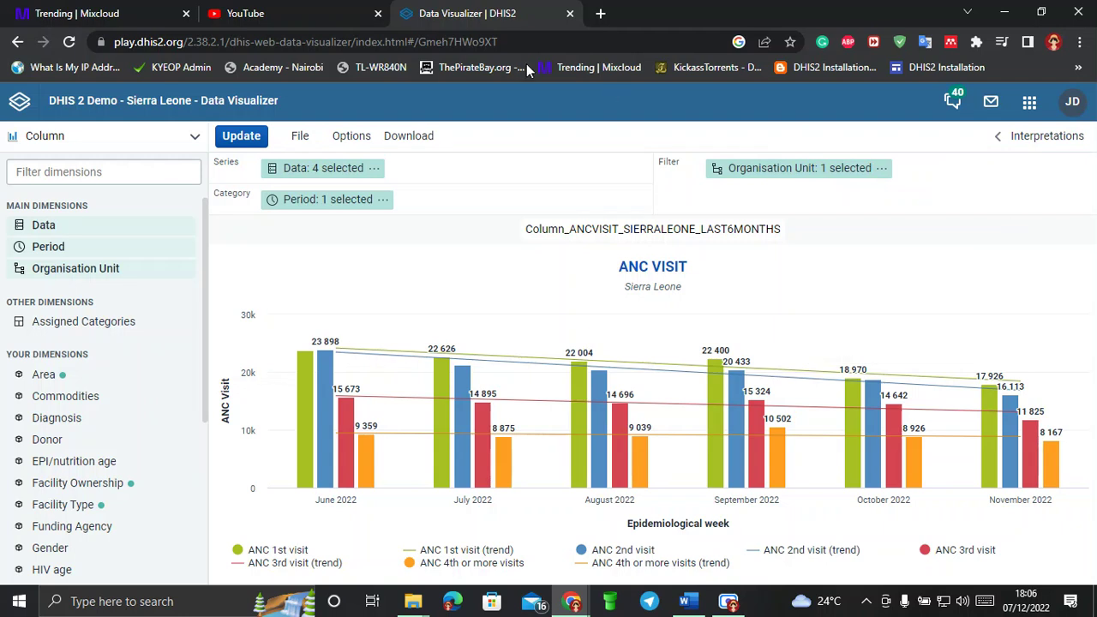
Download the chart data as Excel (data (4).xls) using the Name metadata scheme
left_click(410, 139)
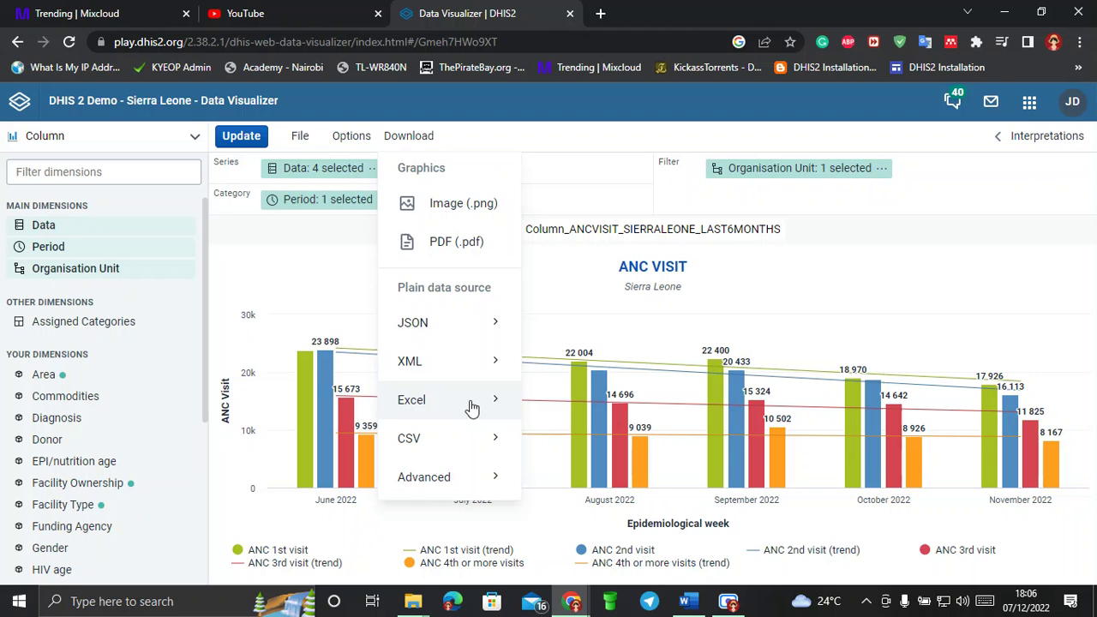
left_click(471, 408)
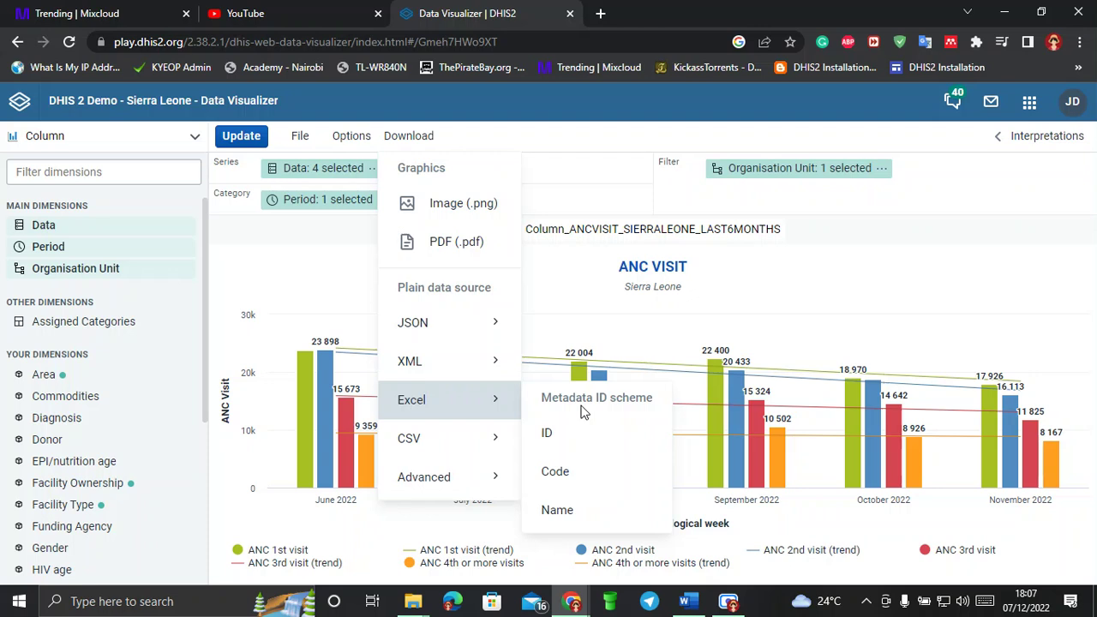
left_click(565, 507)
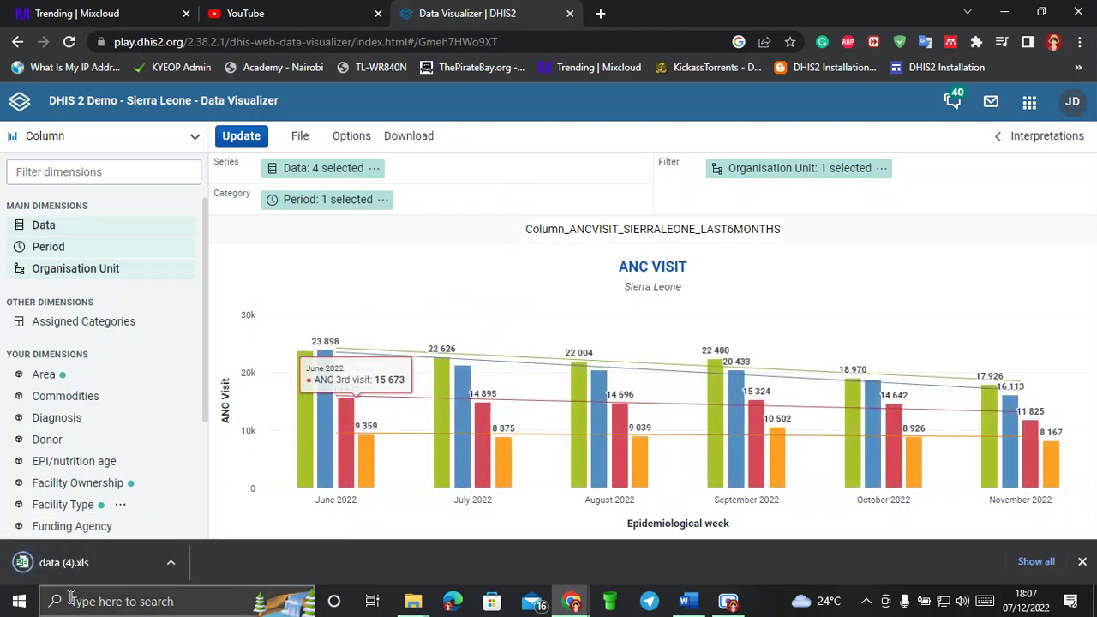